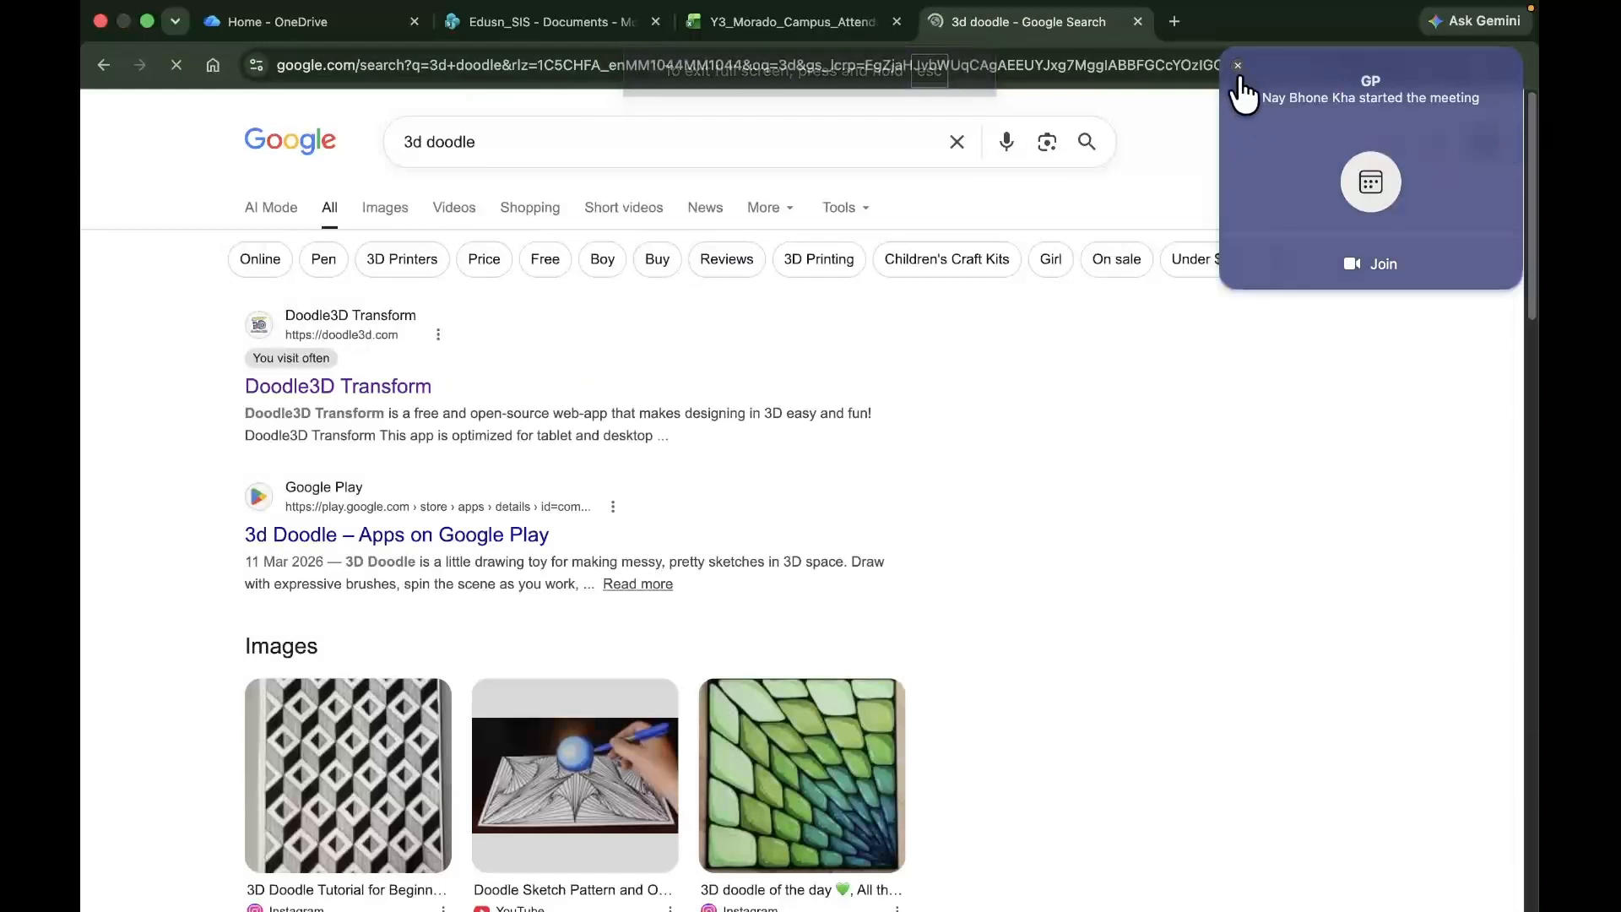
Dismiss the meeting notification, open the Doodle3D Transform site from the search results and briefly view its help video window
left_click(1239, 66)
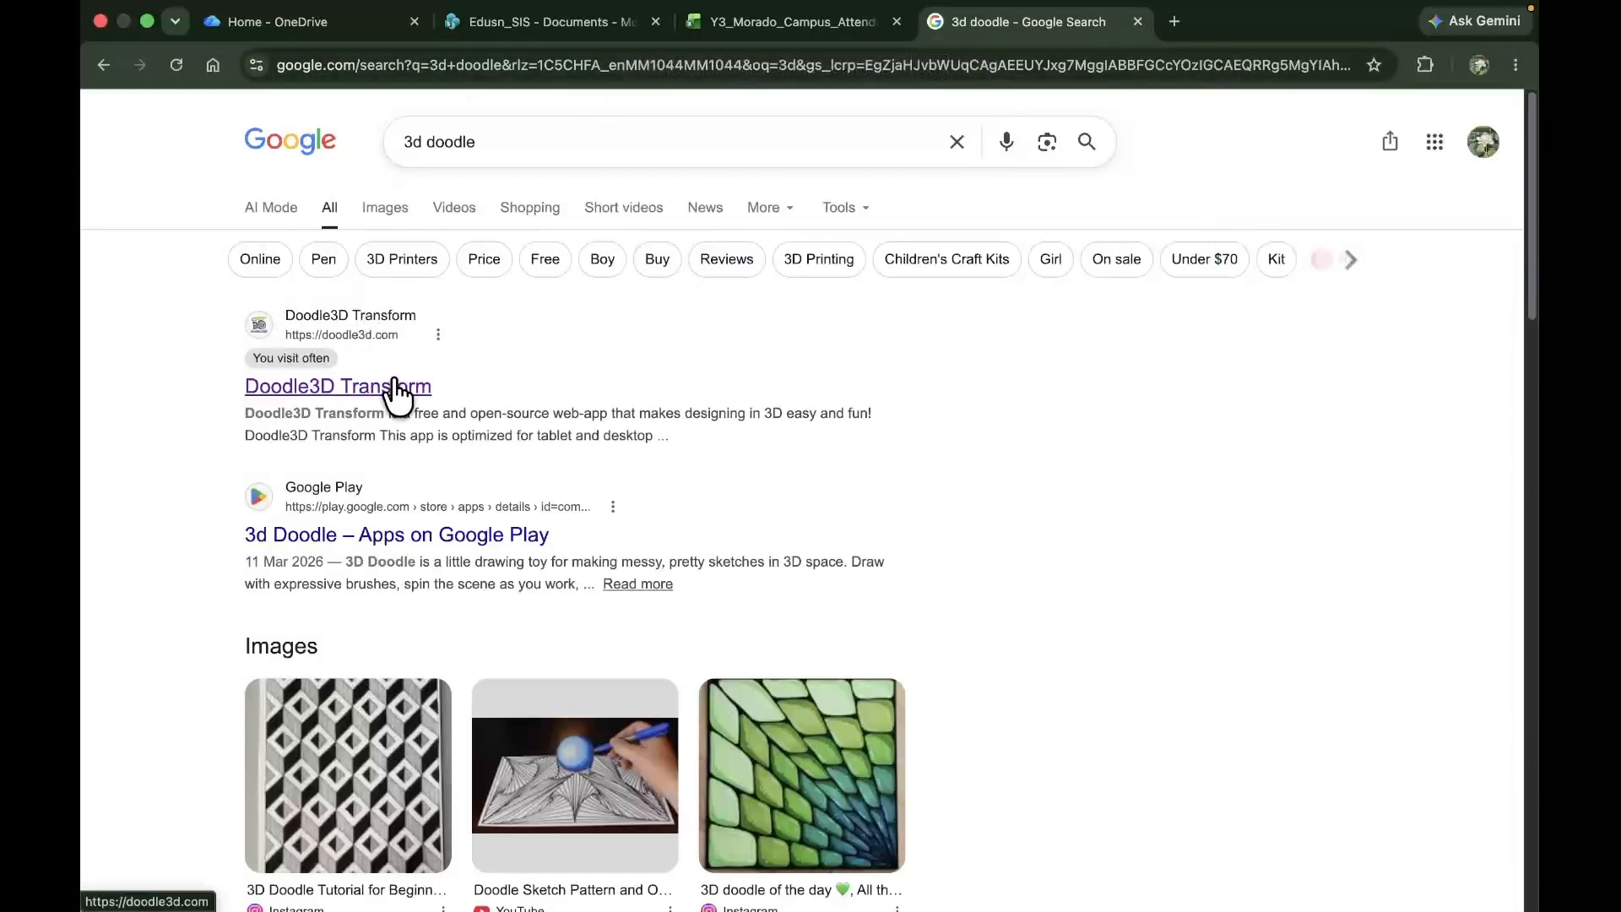
left_click(393, 386)
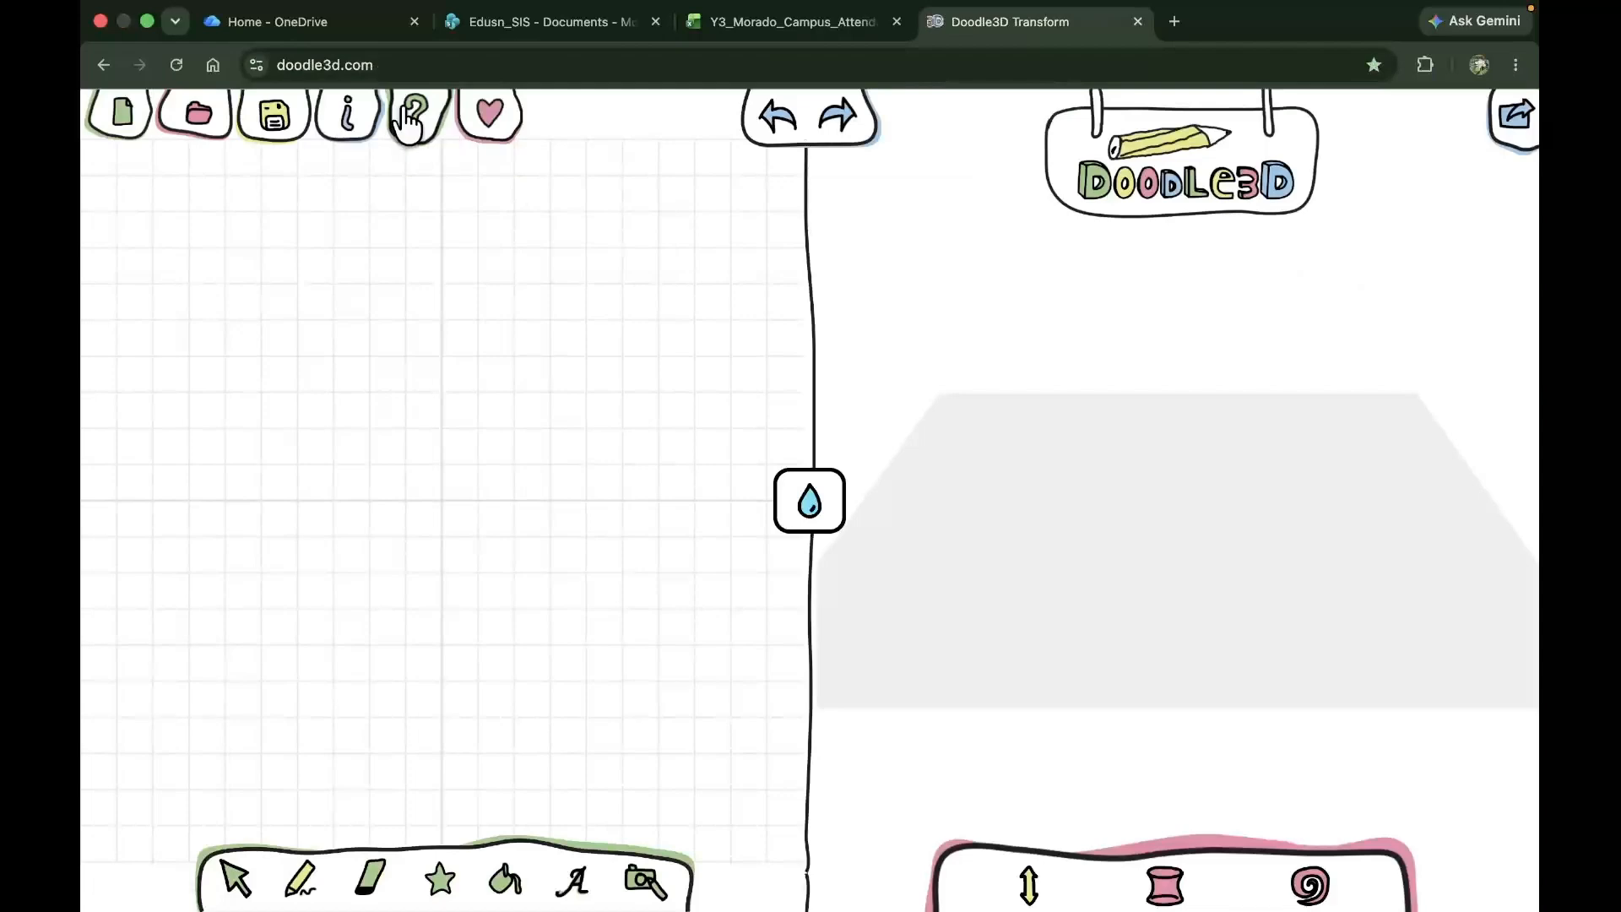
left_click(413, 127)
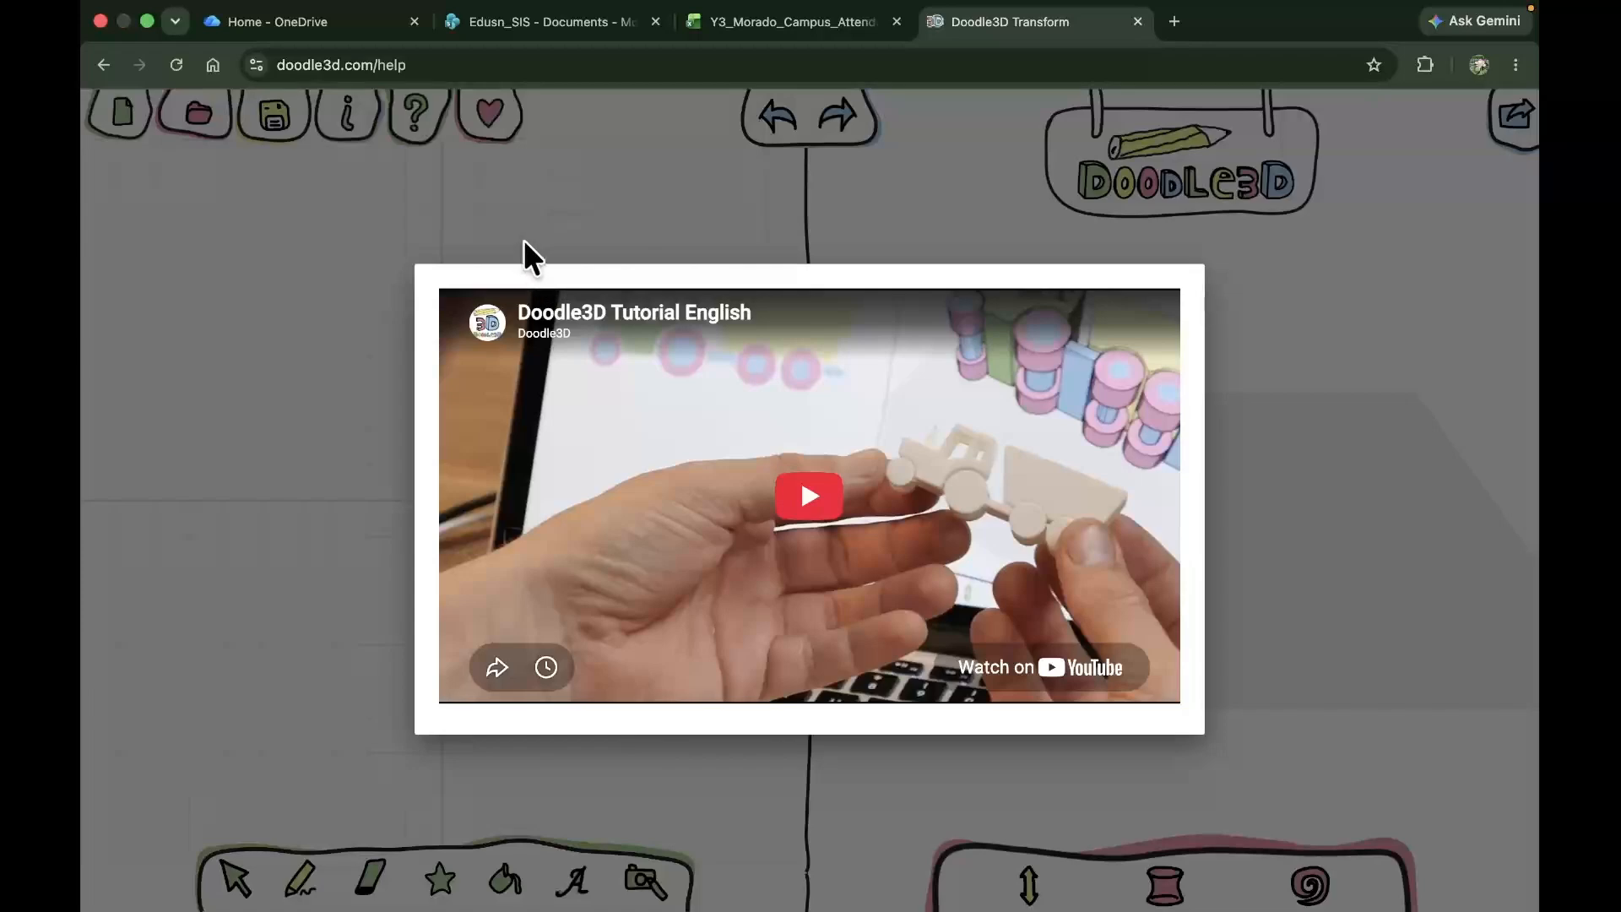
left_click(528, 216)
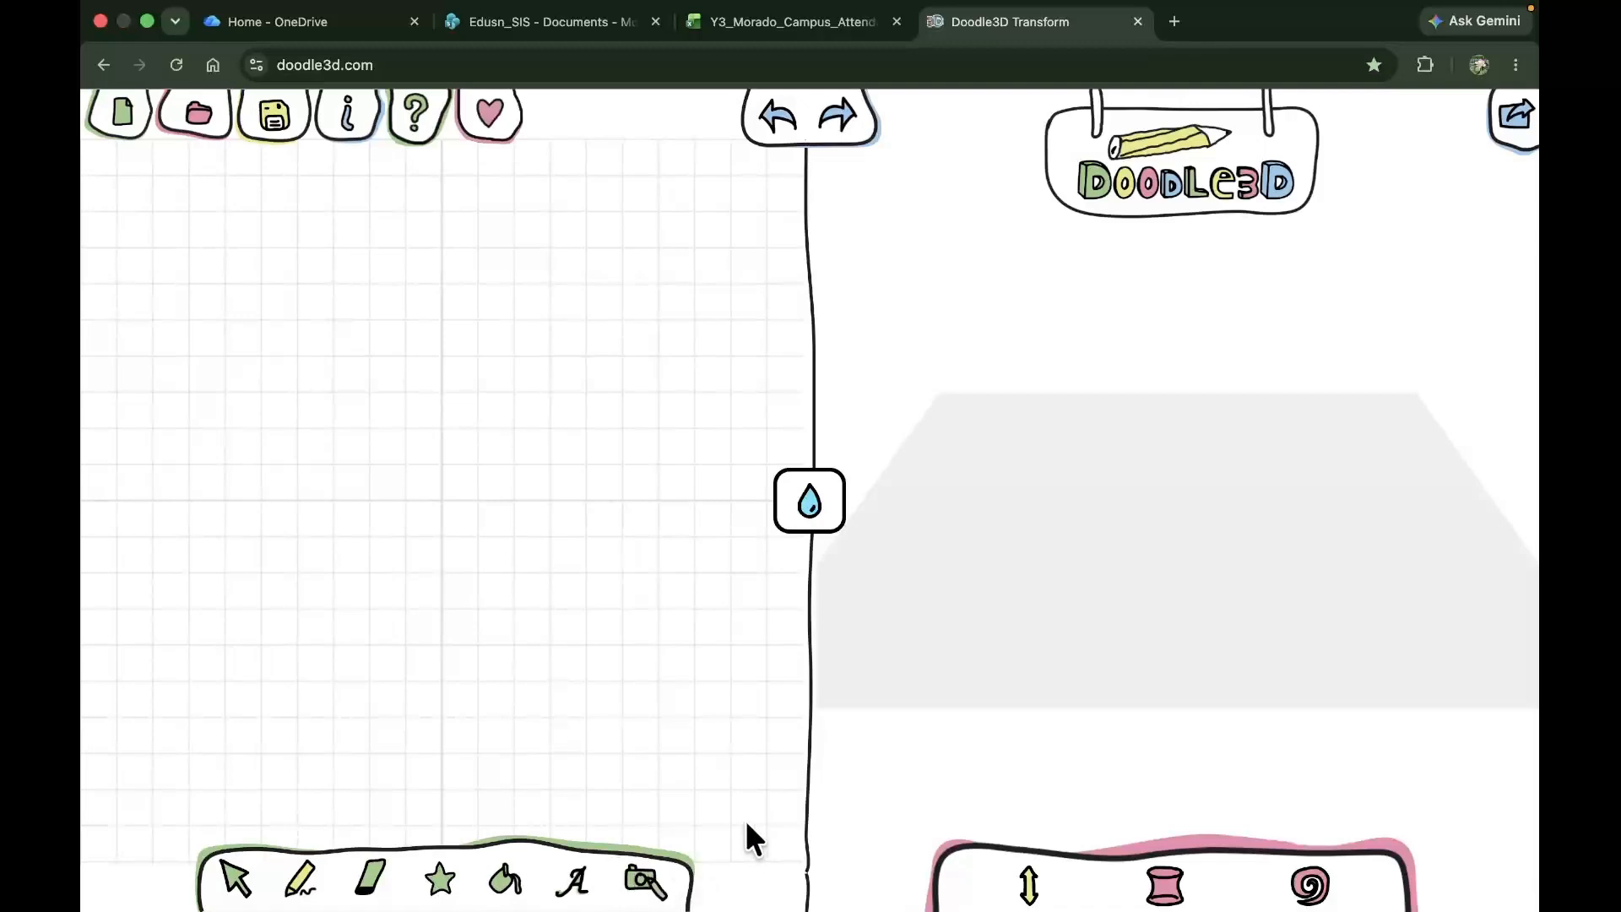
Import the car image dreamstime.png from the Downloads folder onto the drawing canvas
left_click(639, 884)
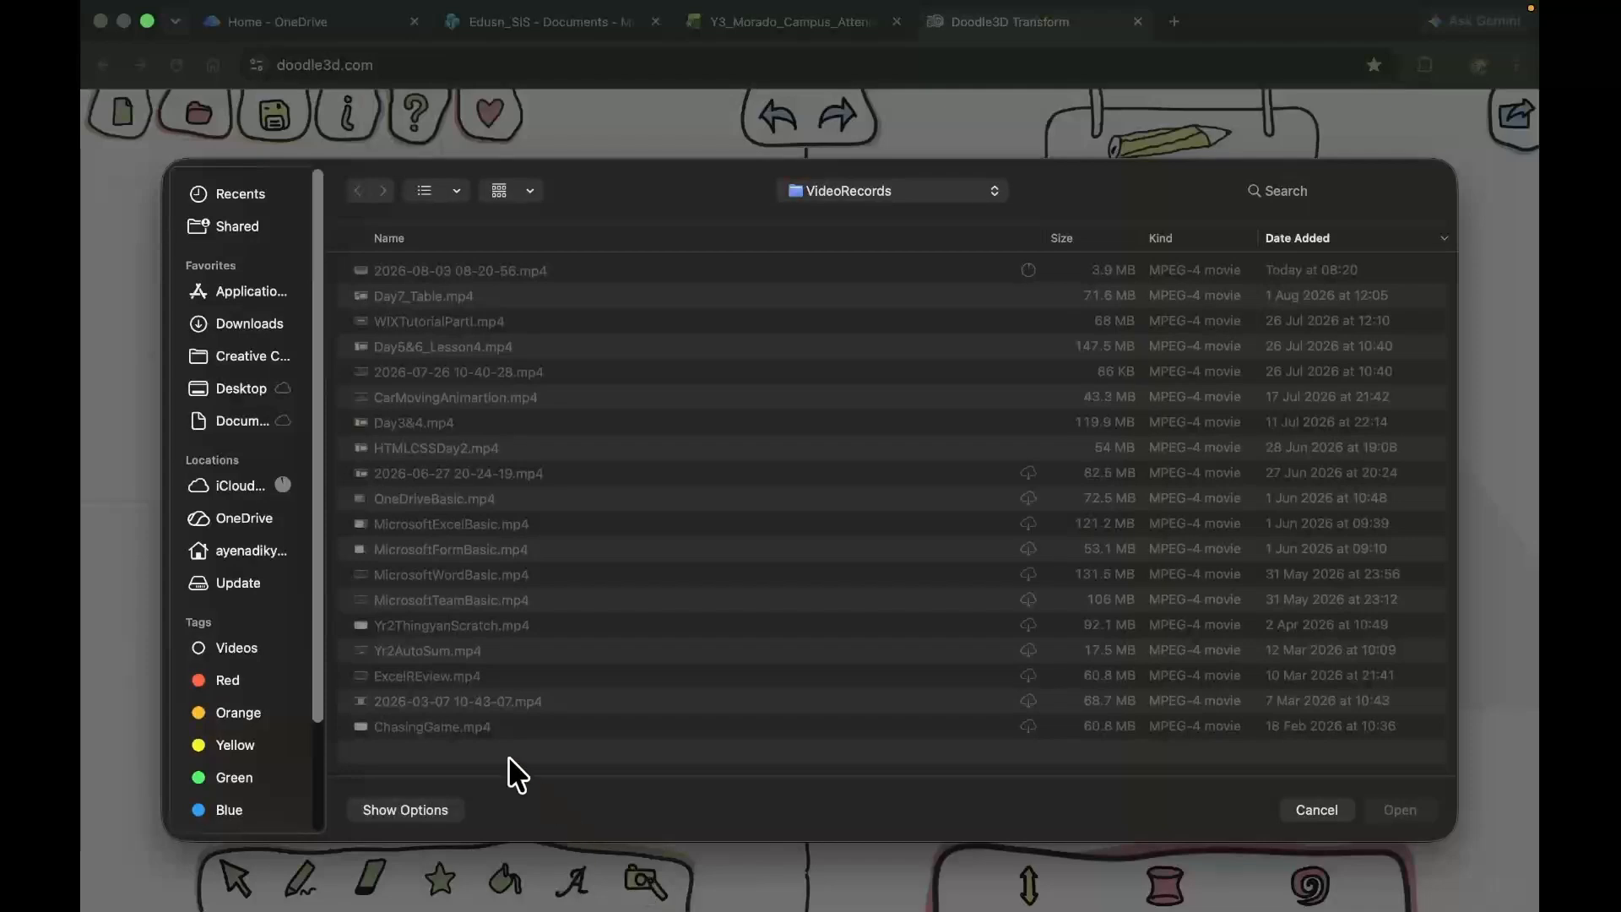
left_click(241, 324)
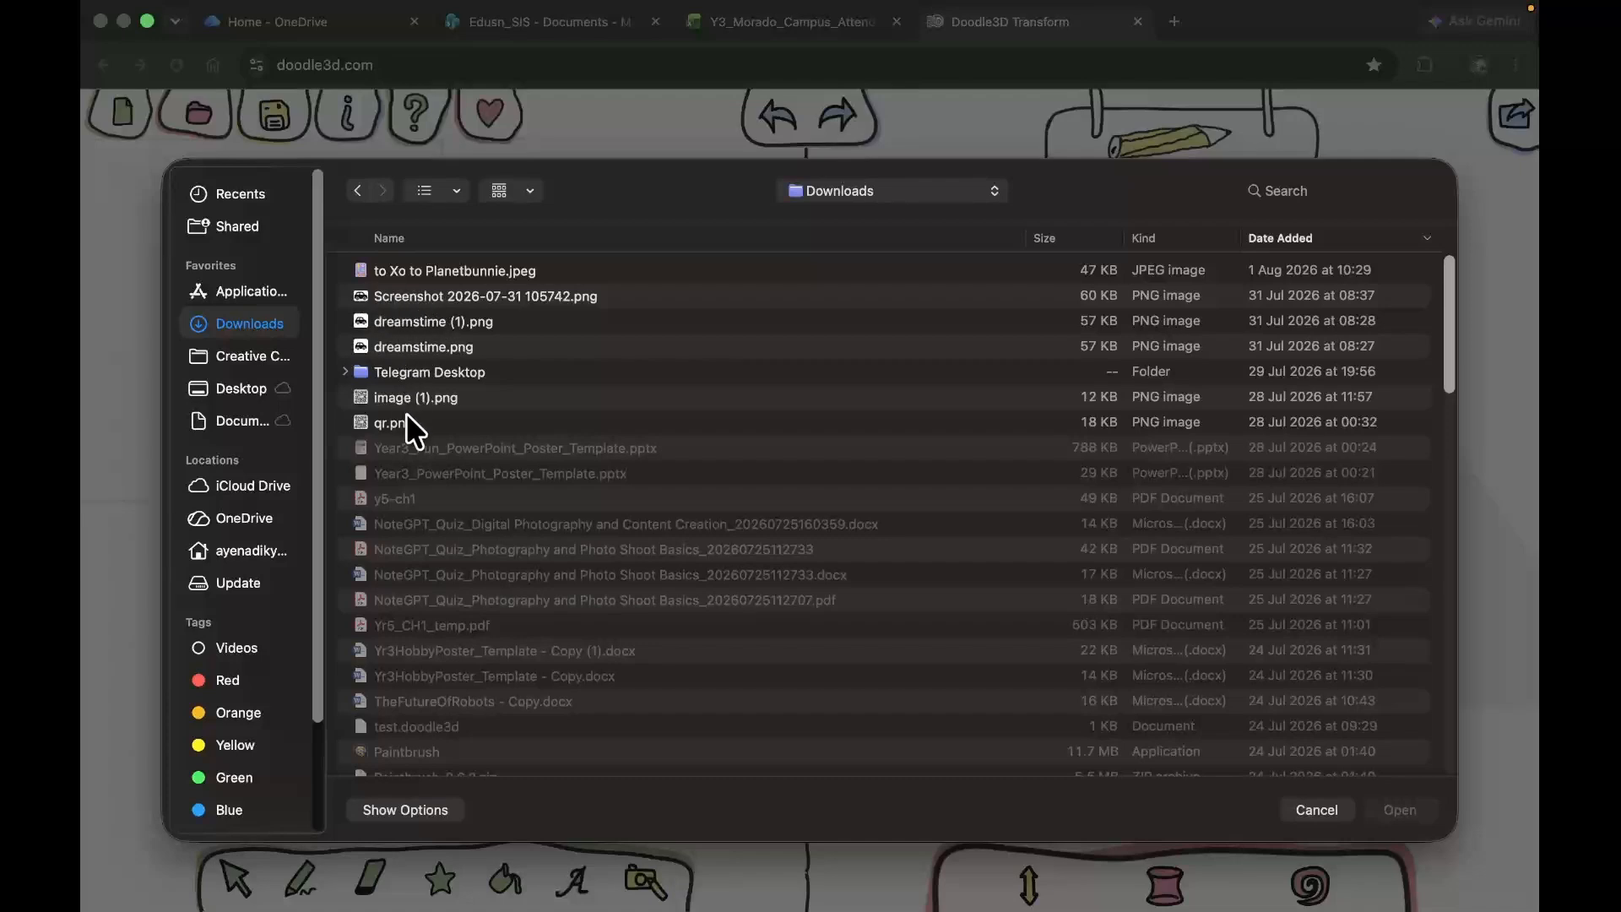
left_click(384, 346)
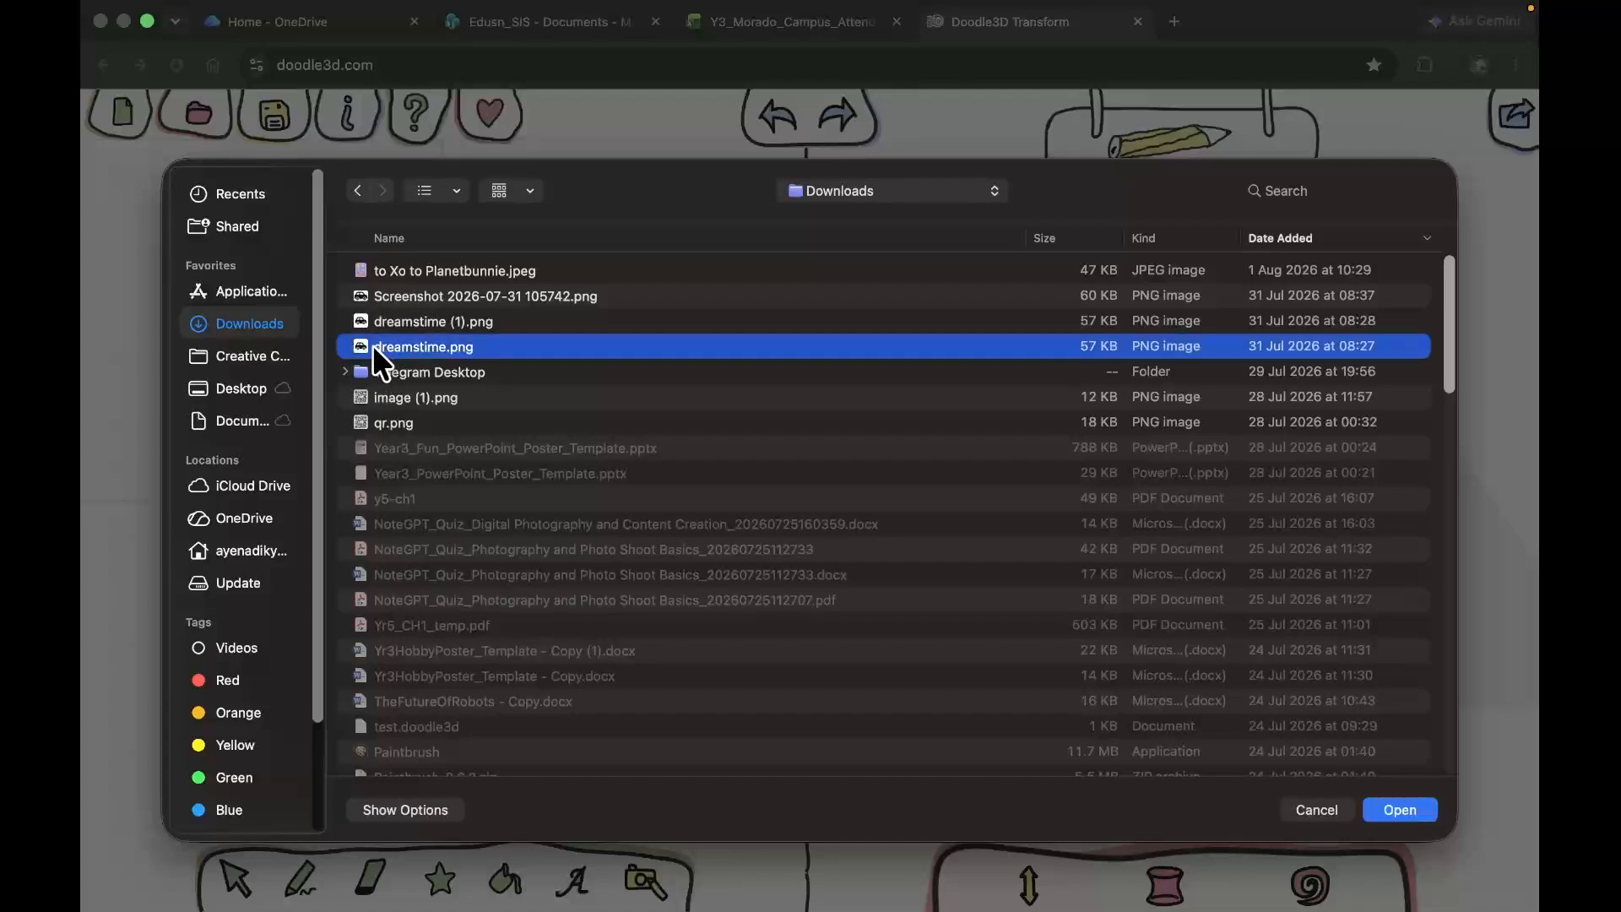
left_click(1378, 808)
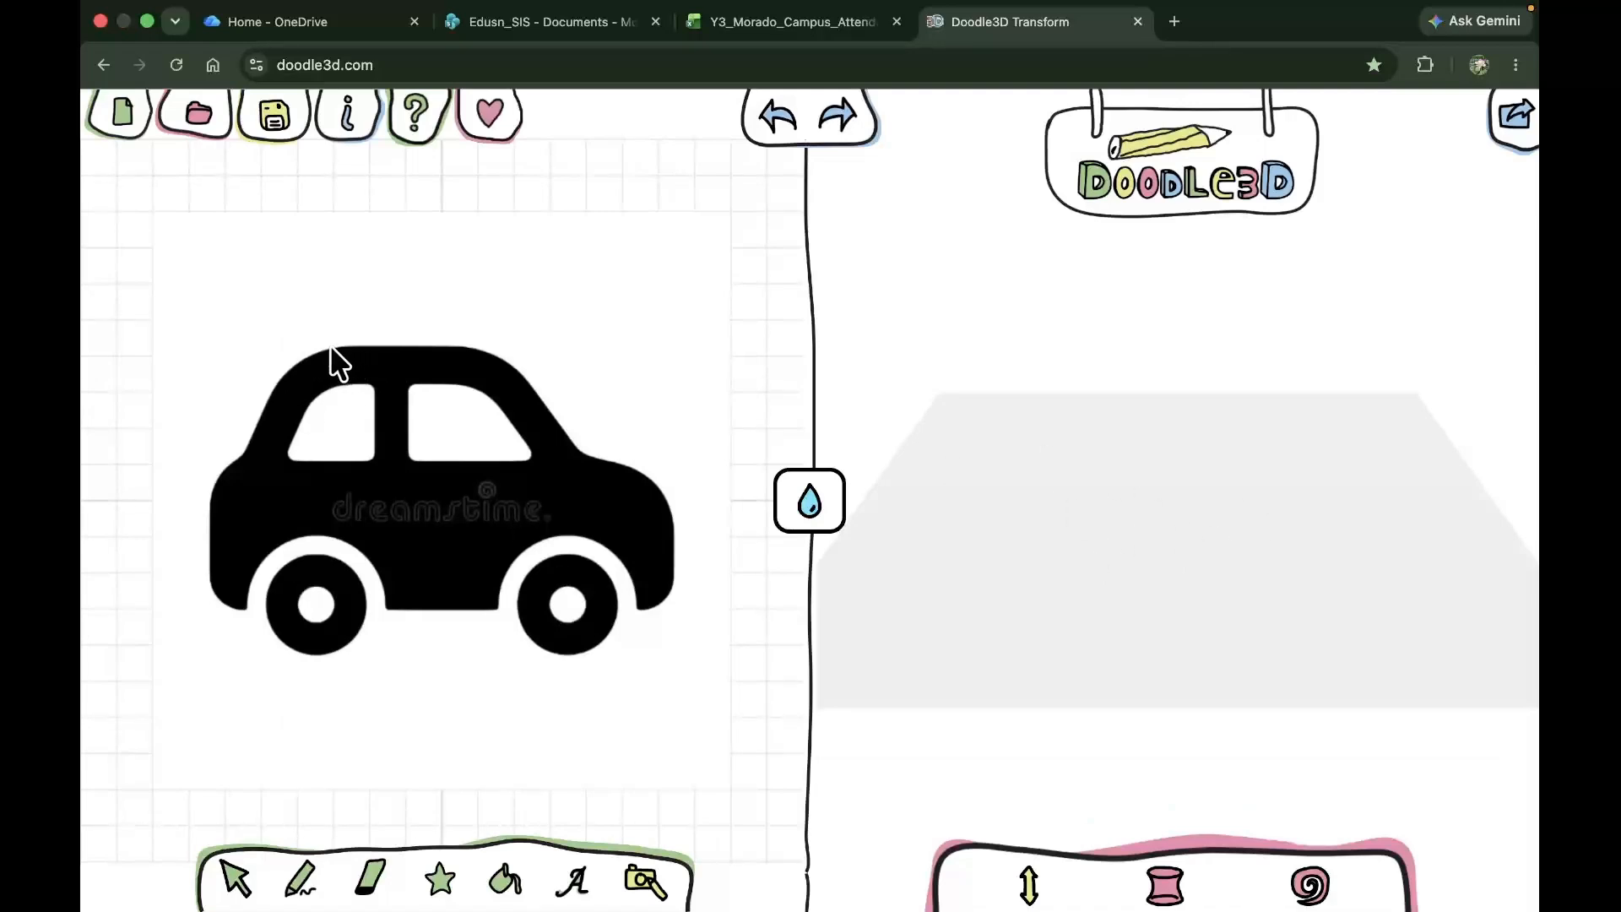
Trace the imported car's body and both wheels into outline shapes, and delete the source image
left_click_drag(341, 346, 373, 419)
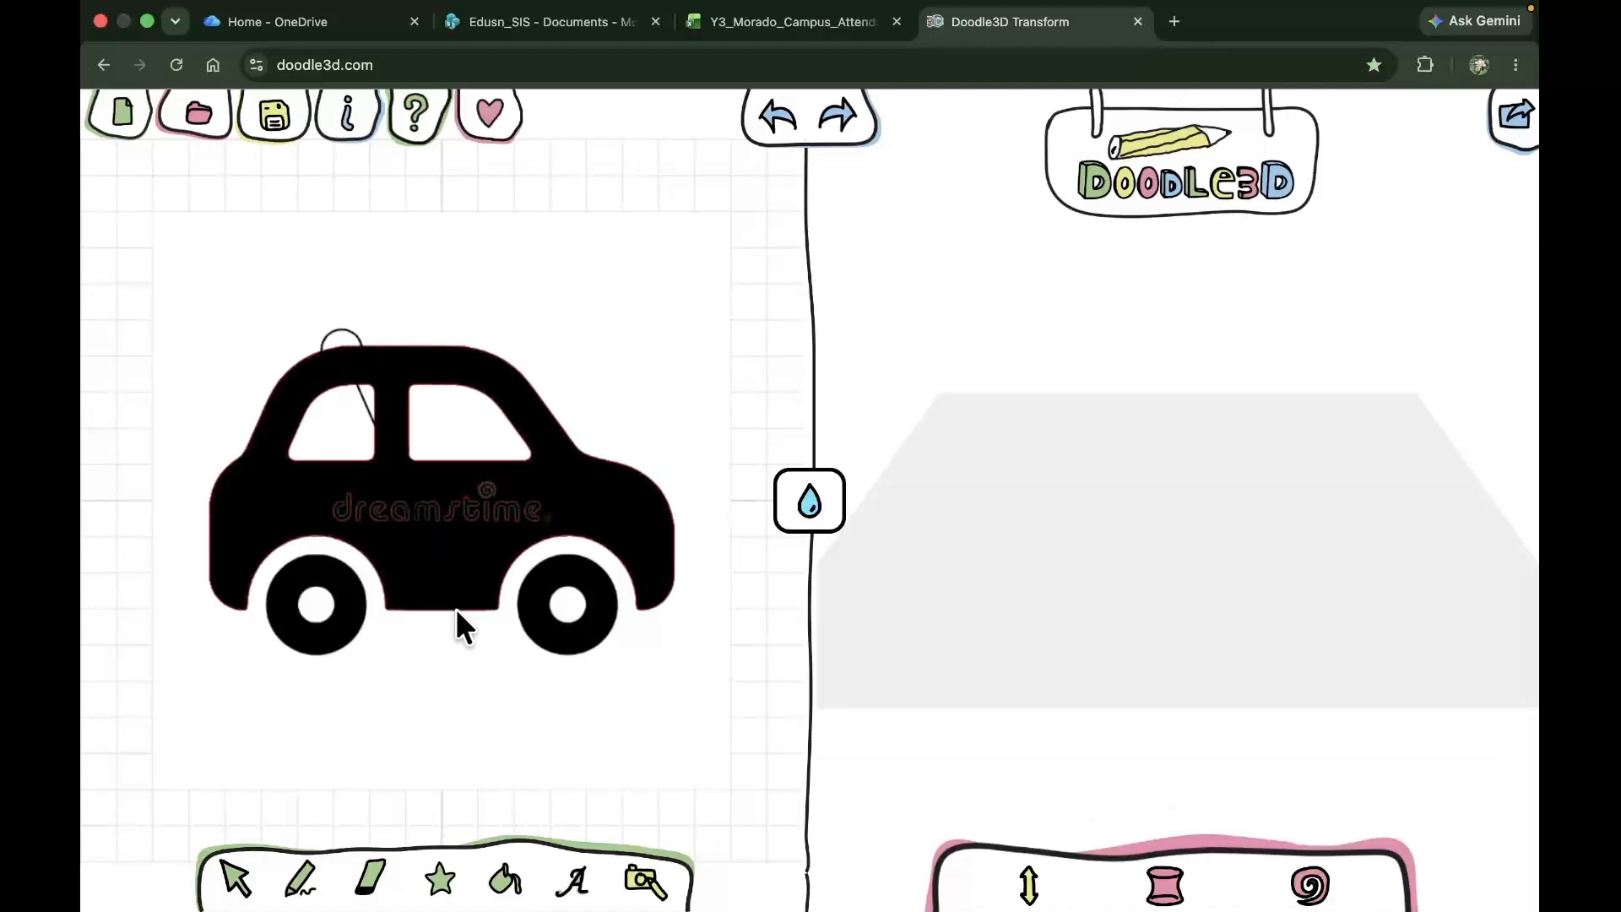
key("super+z")
left_click_drag(1131, 557, 1153, 640)
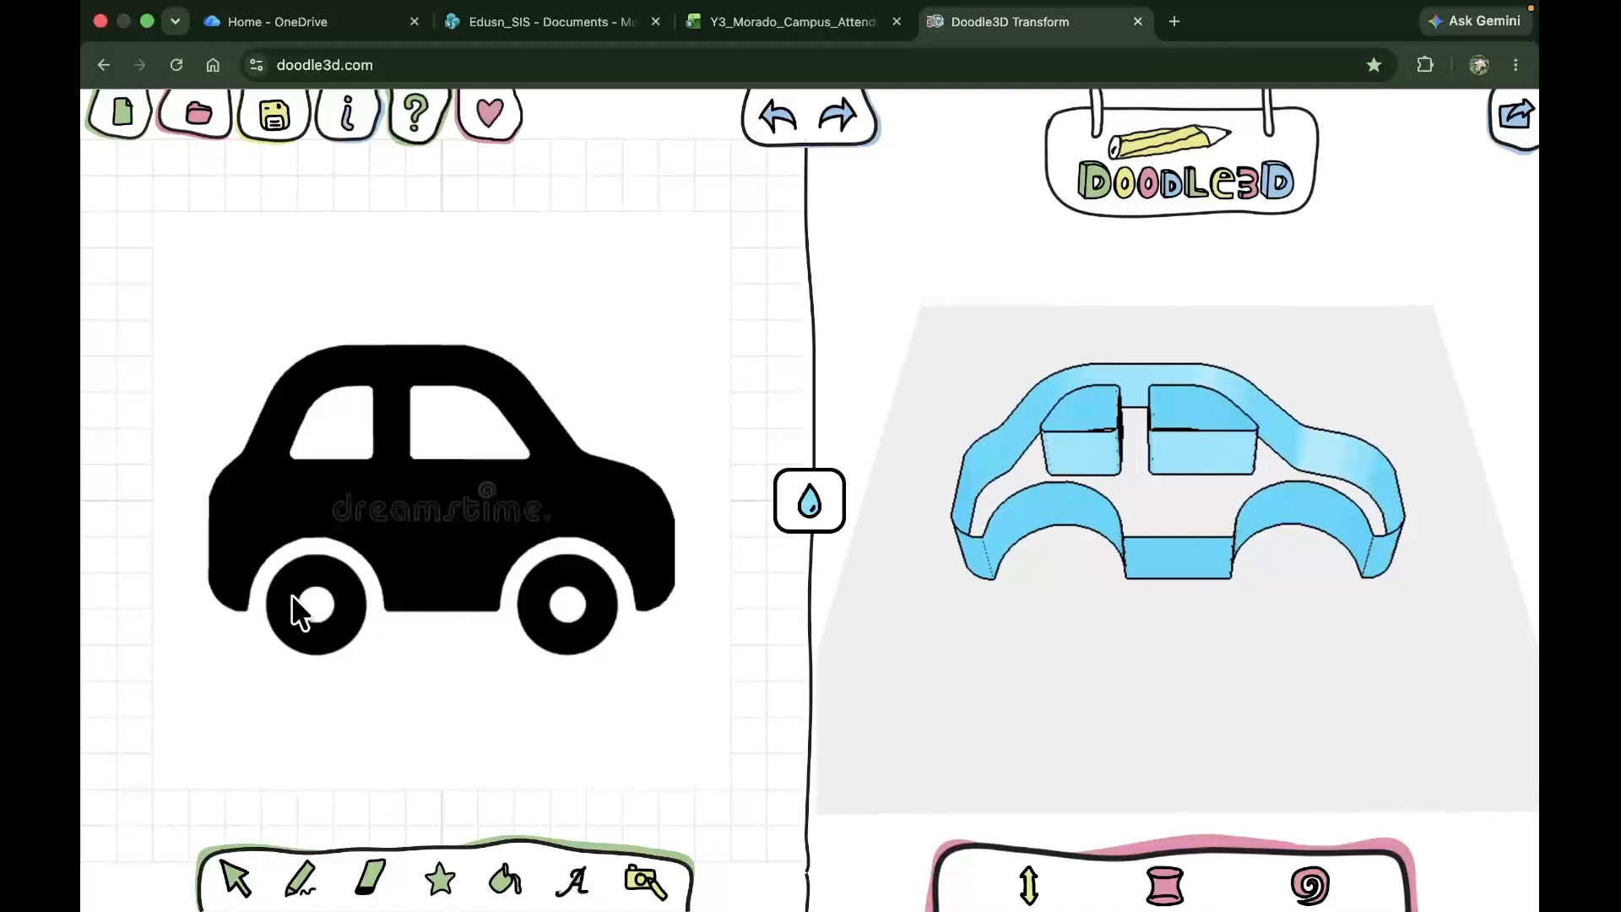
left_click(297, 560)
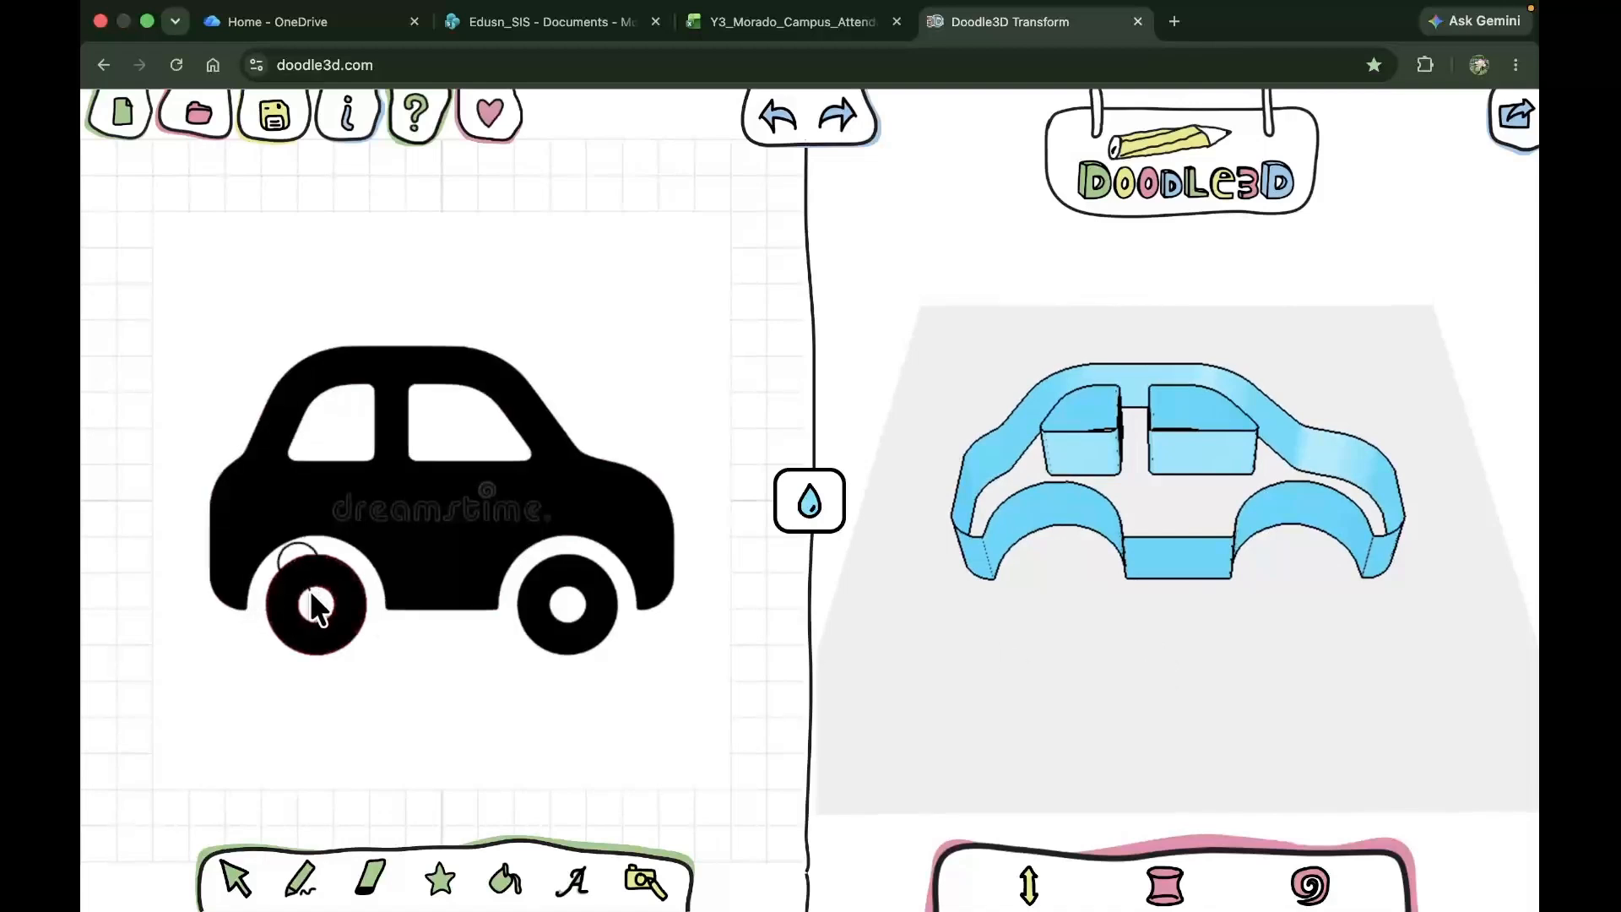
left_click(556, 566)
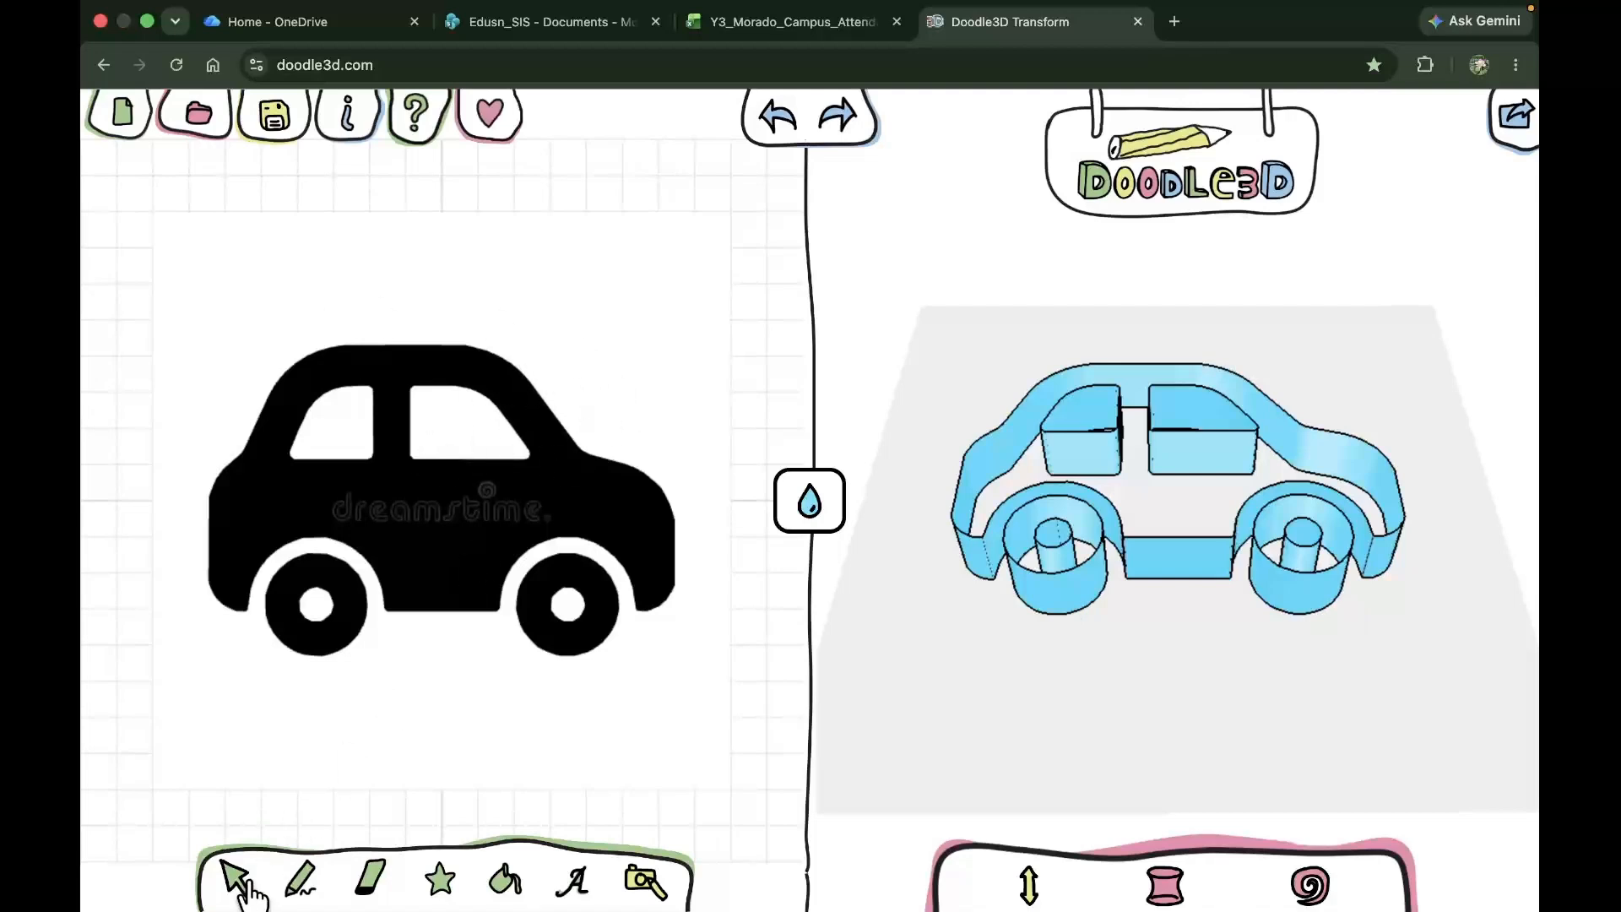
left_click(379, 717)
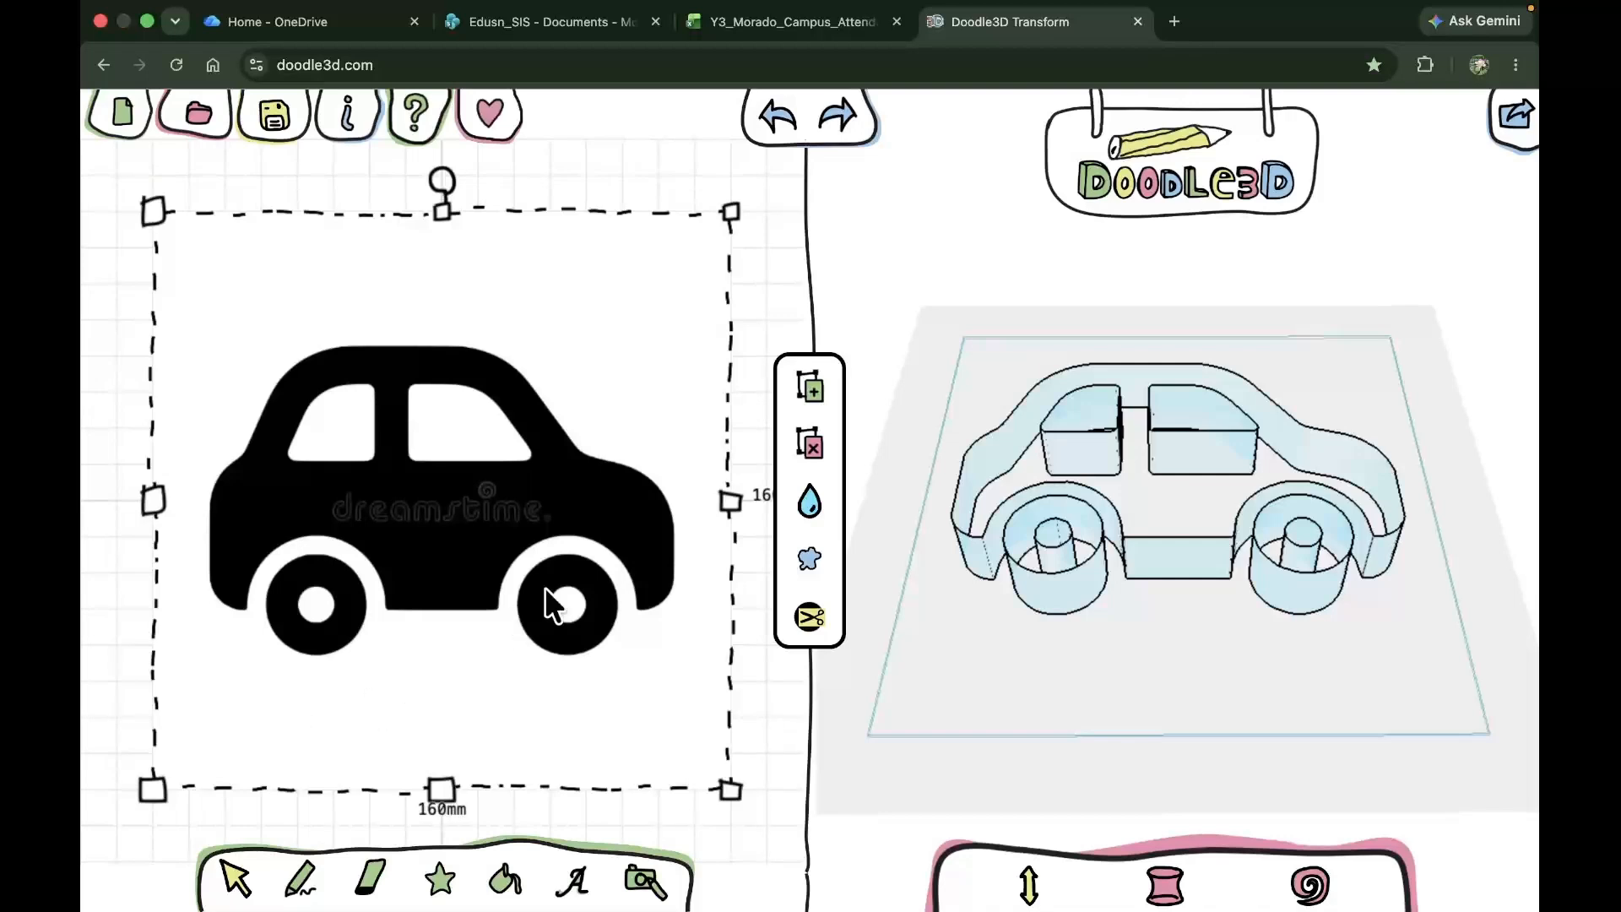
left_click(811, 447)
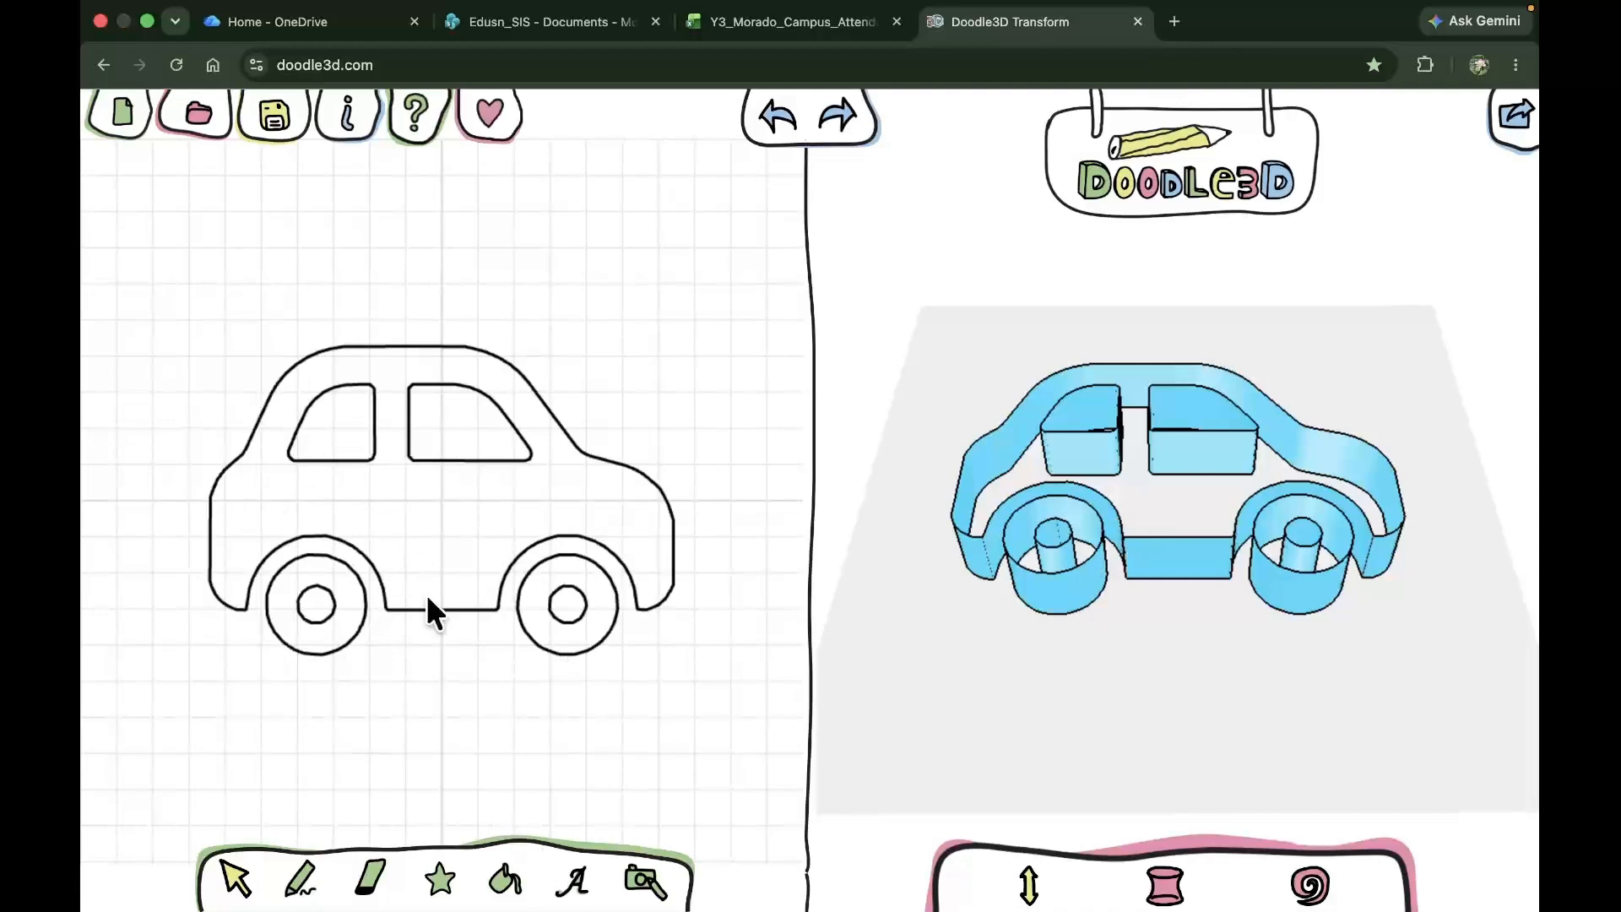
Fill the car body with red using the bucket fill, leaving the windows empty
left_click(504, 882)
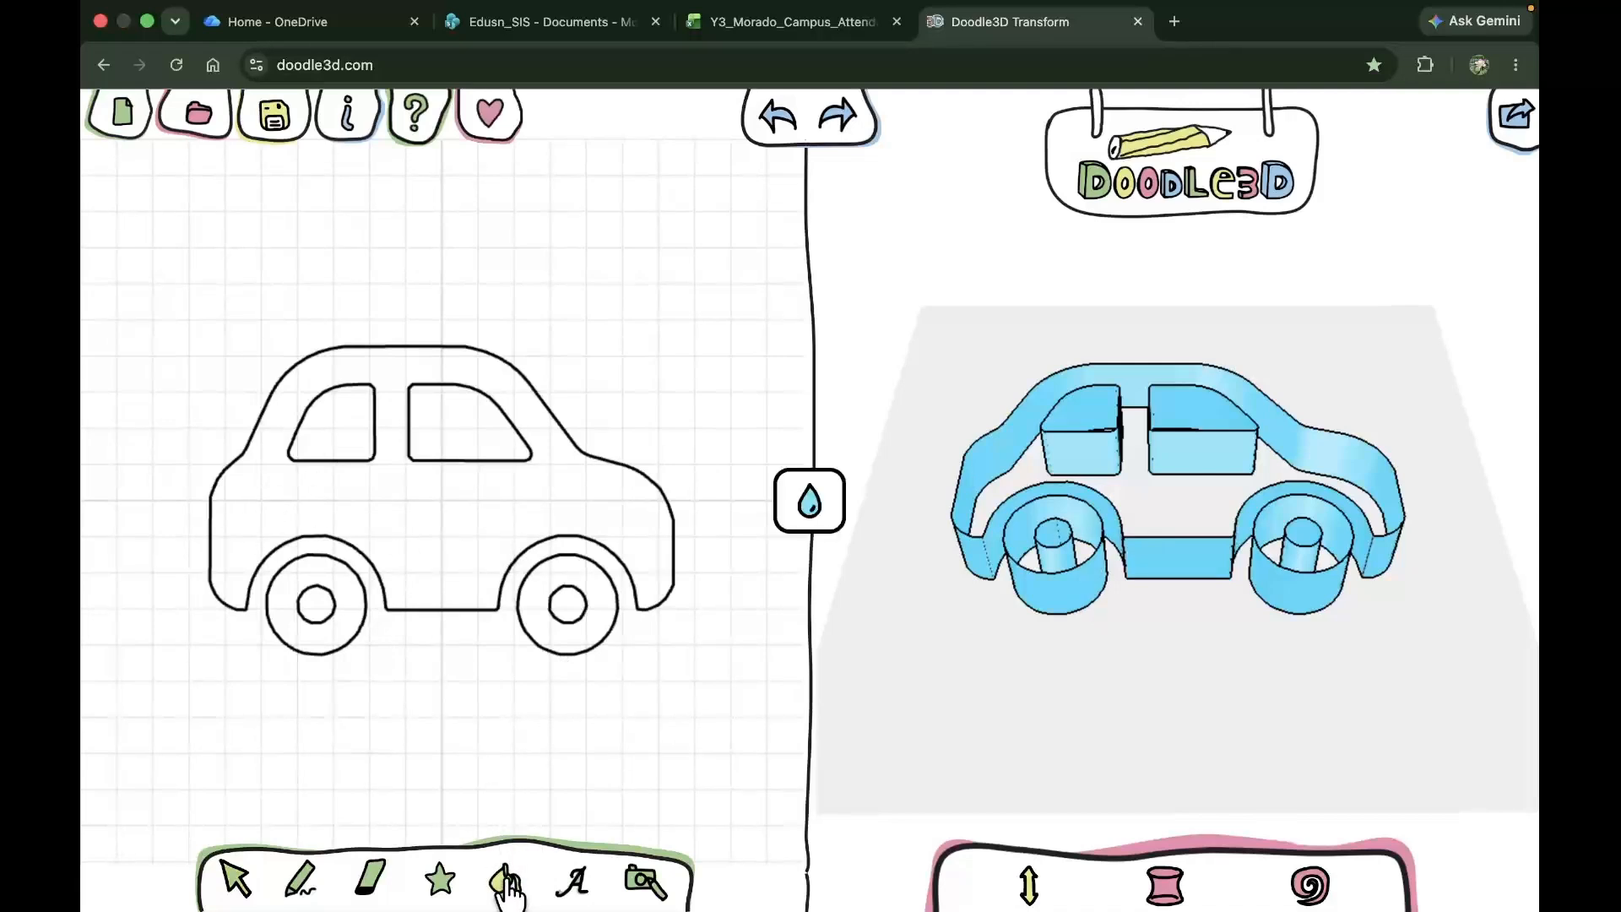
left_click(809, 506)
left_click(1074, 620)
left_click(457, 534)
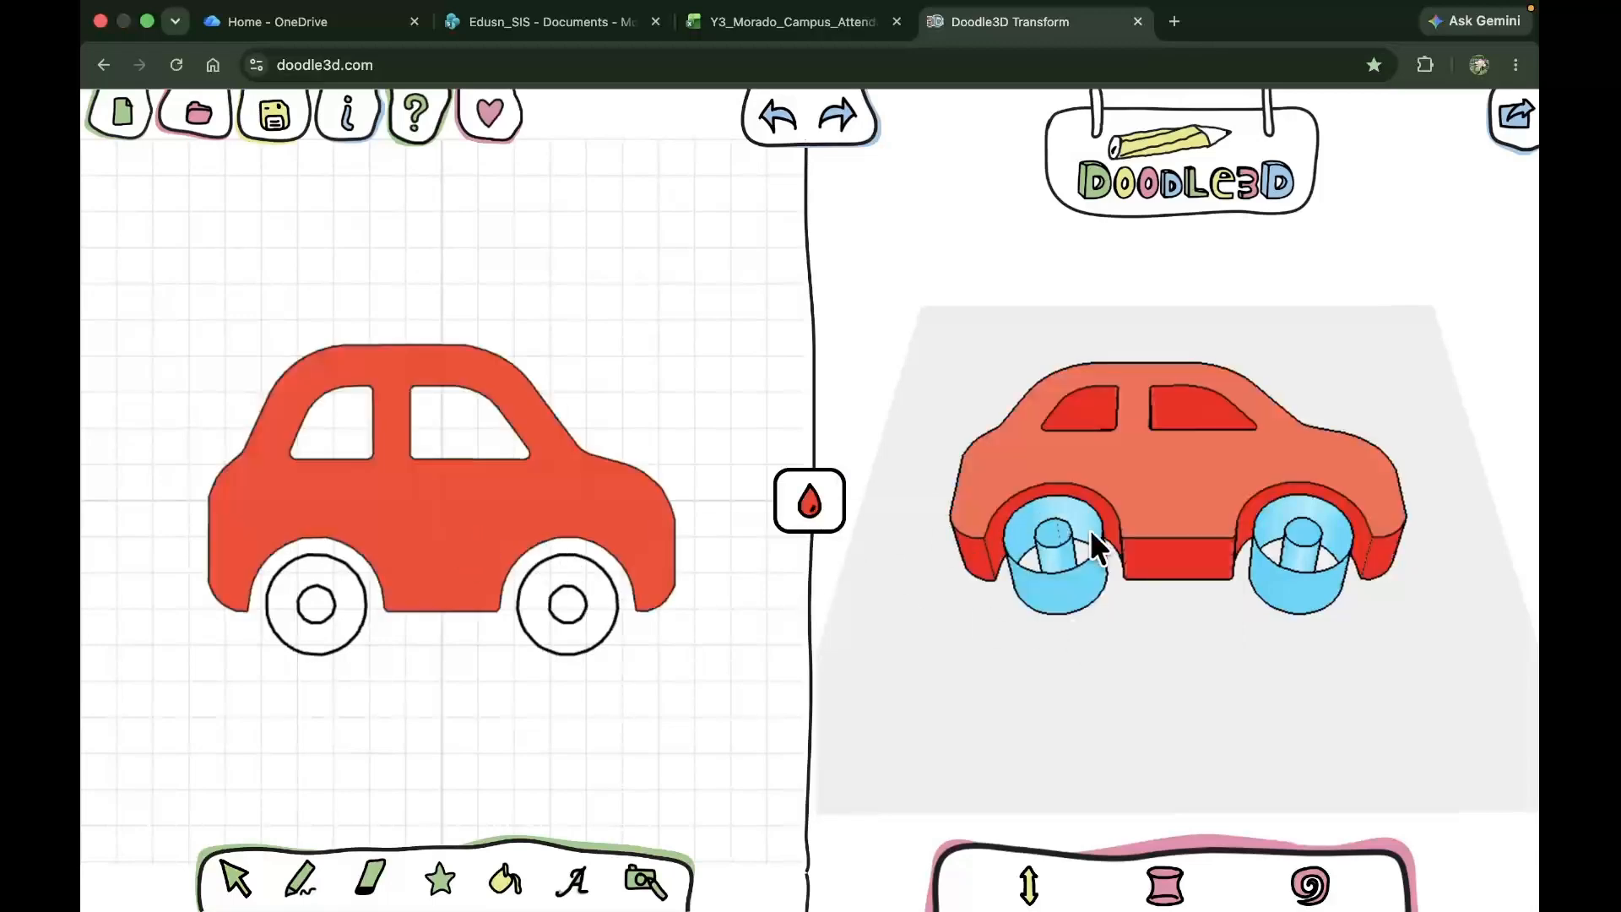
Fill the tyre rings of both wheels with dark grey
left_click(335, 629)
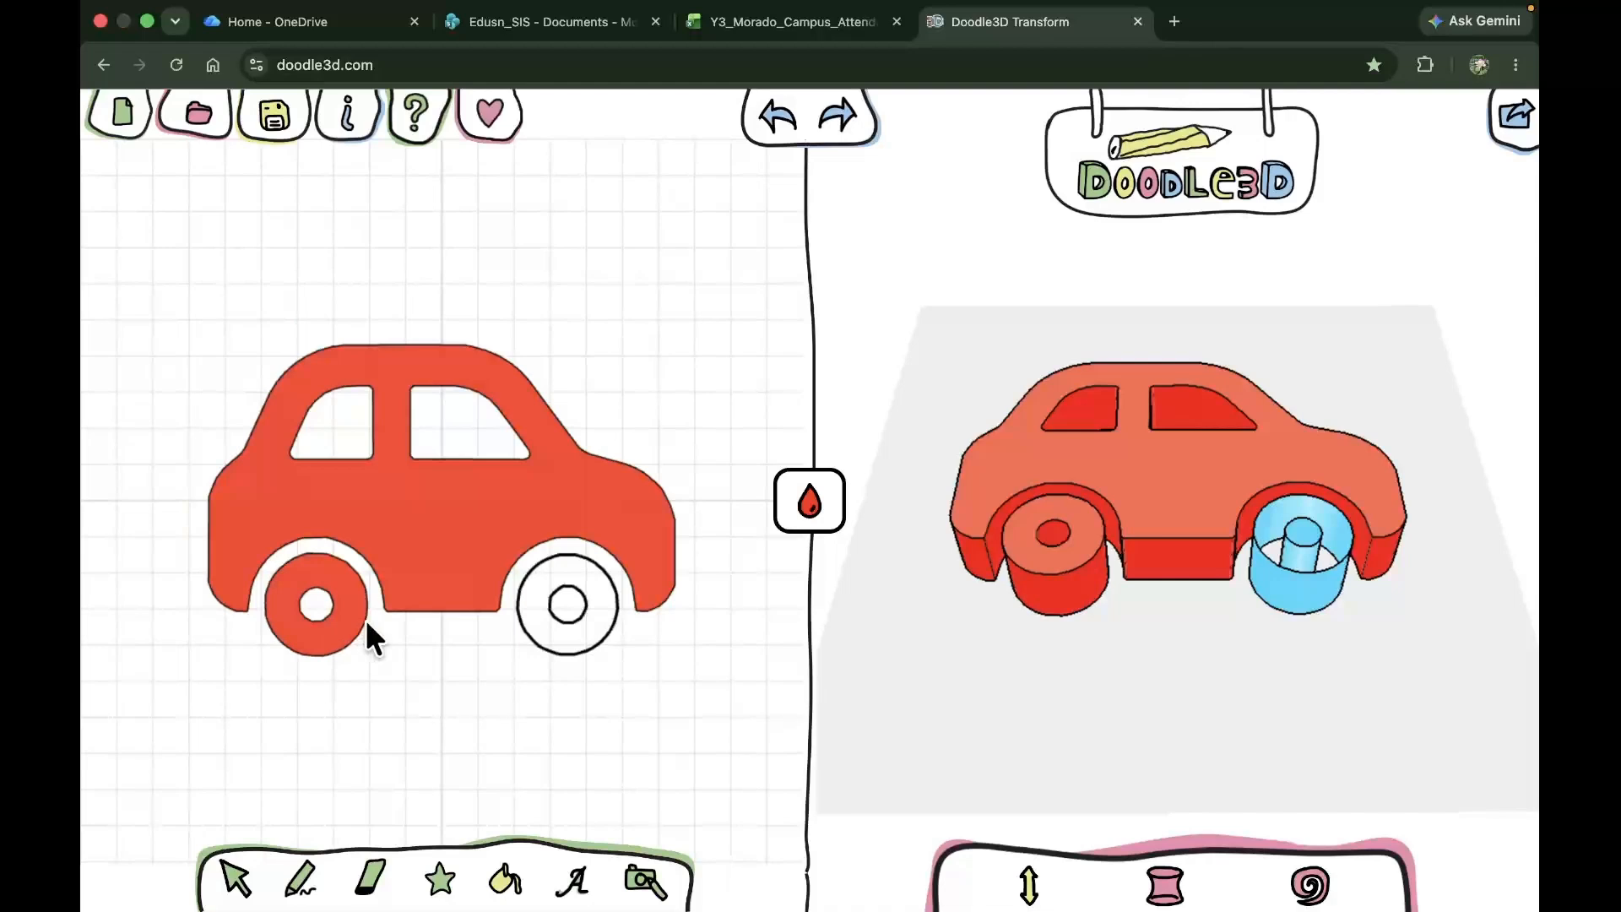
key("super+z")
left_click(794, 523)
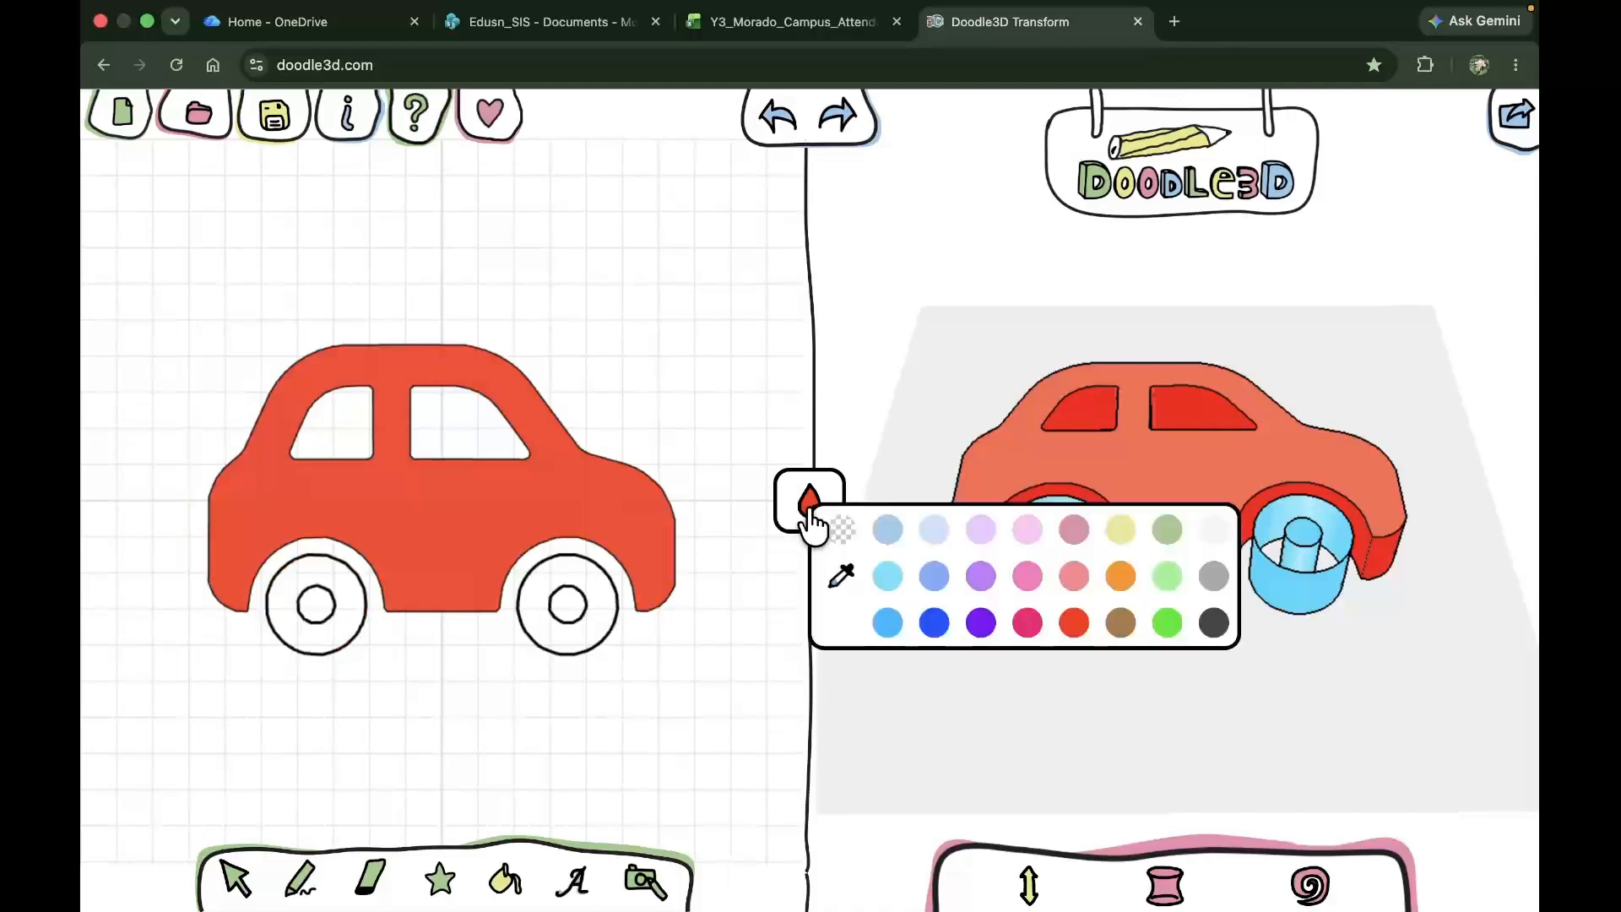
left_click(1207, 623)
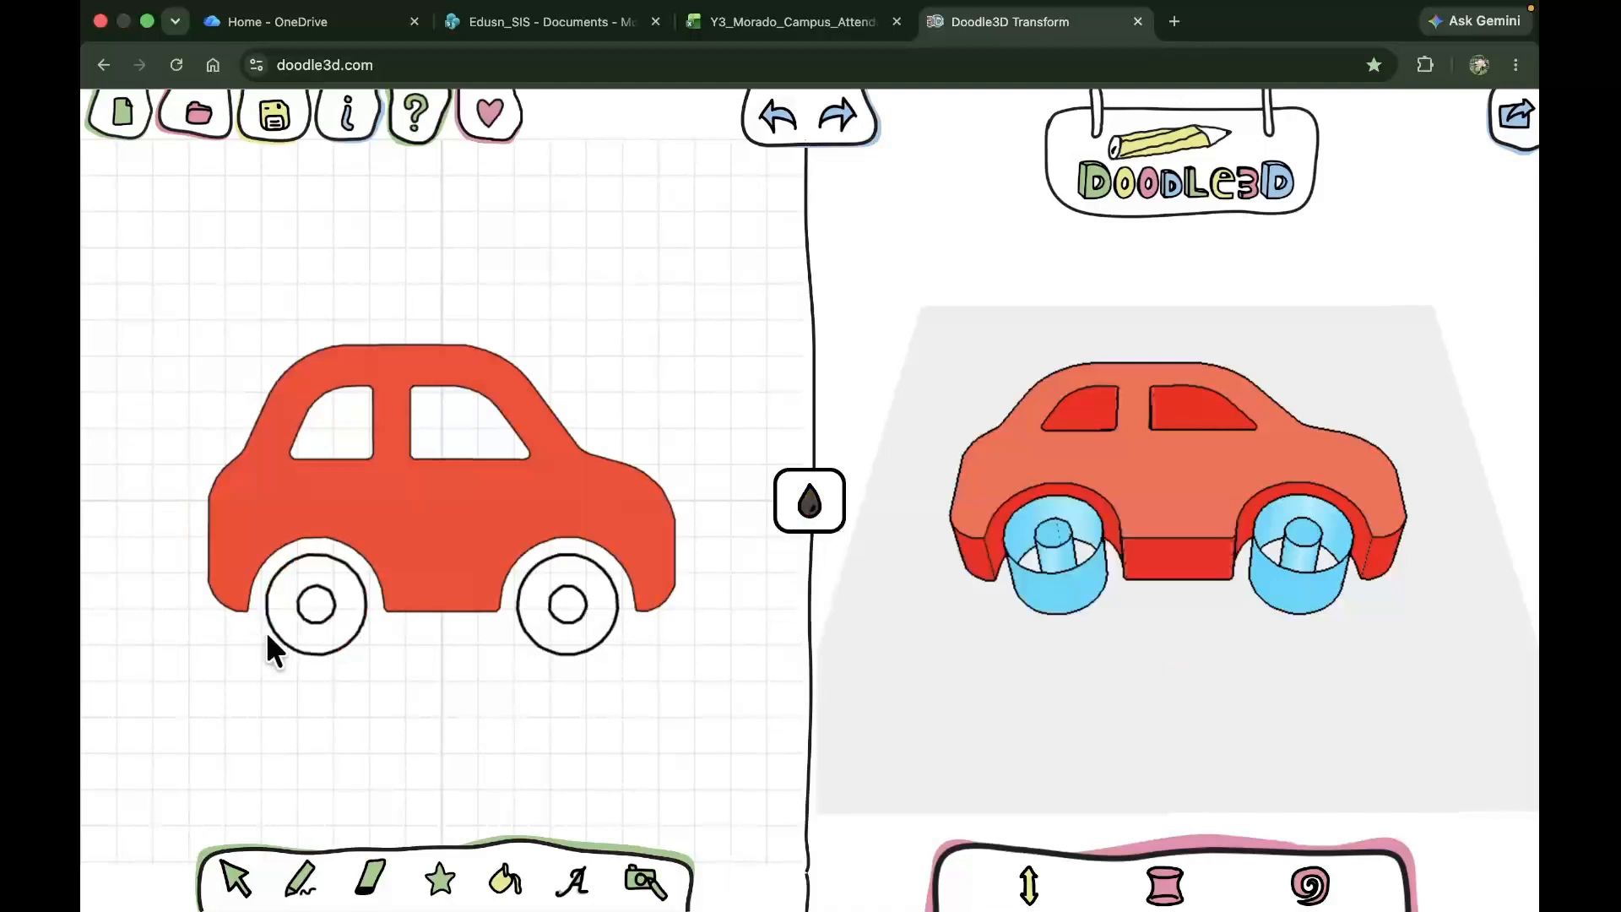
left_click(307, 628)
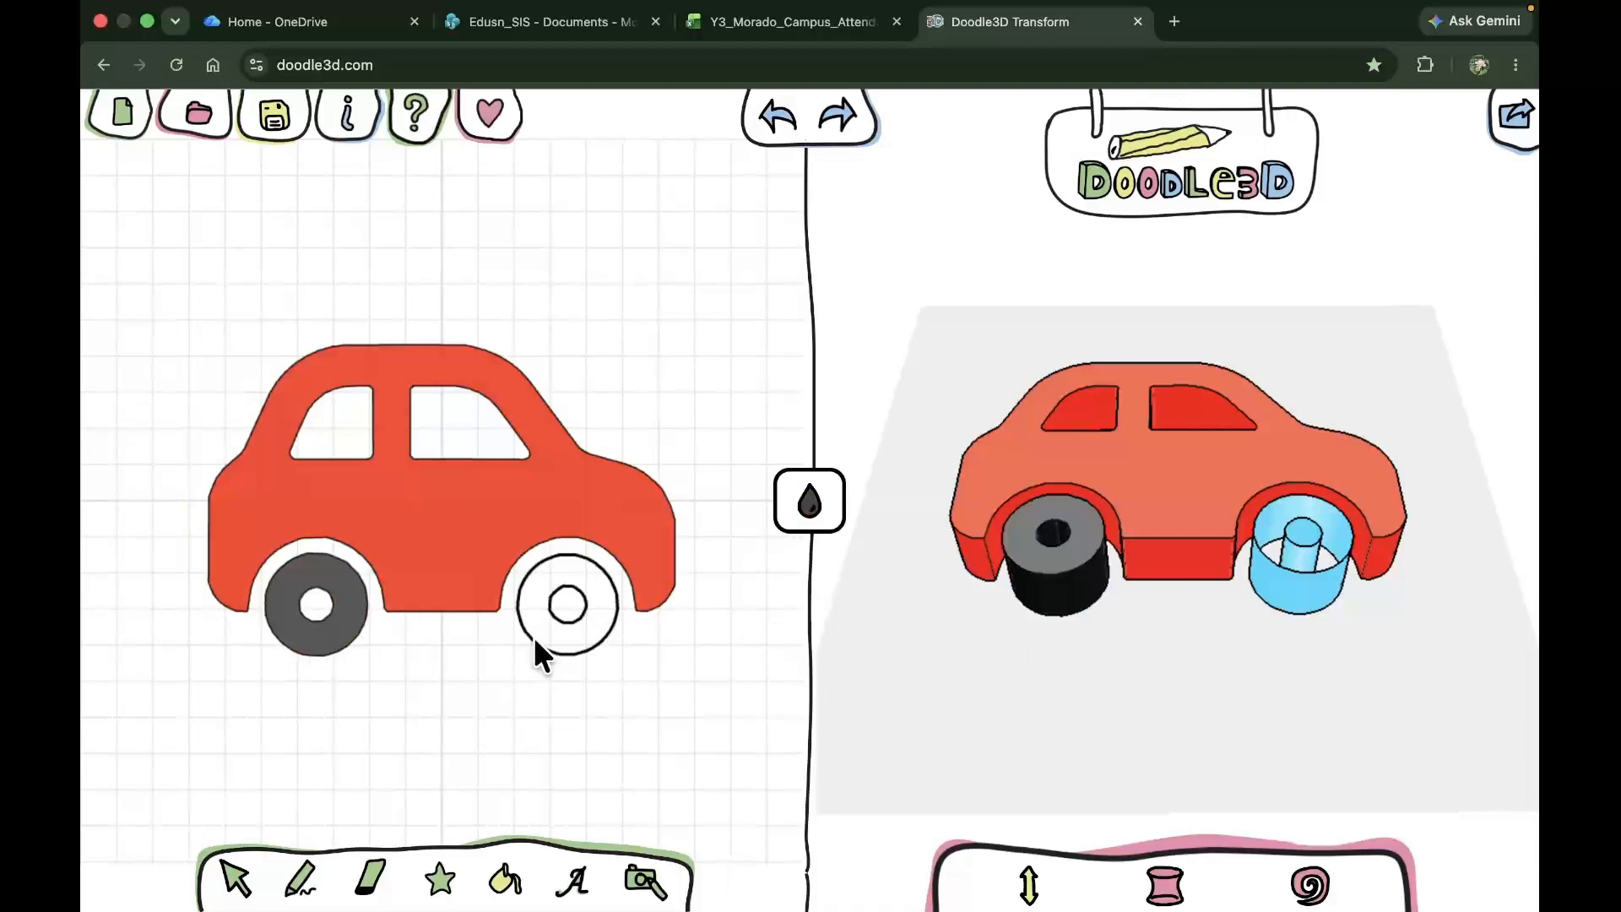
left_click(555, 635)
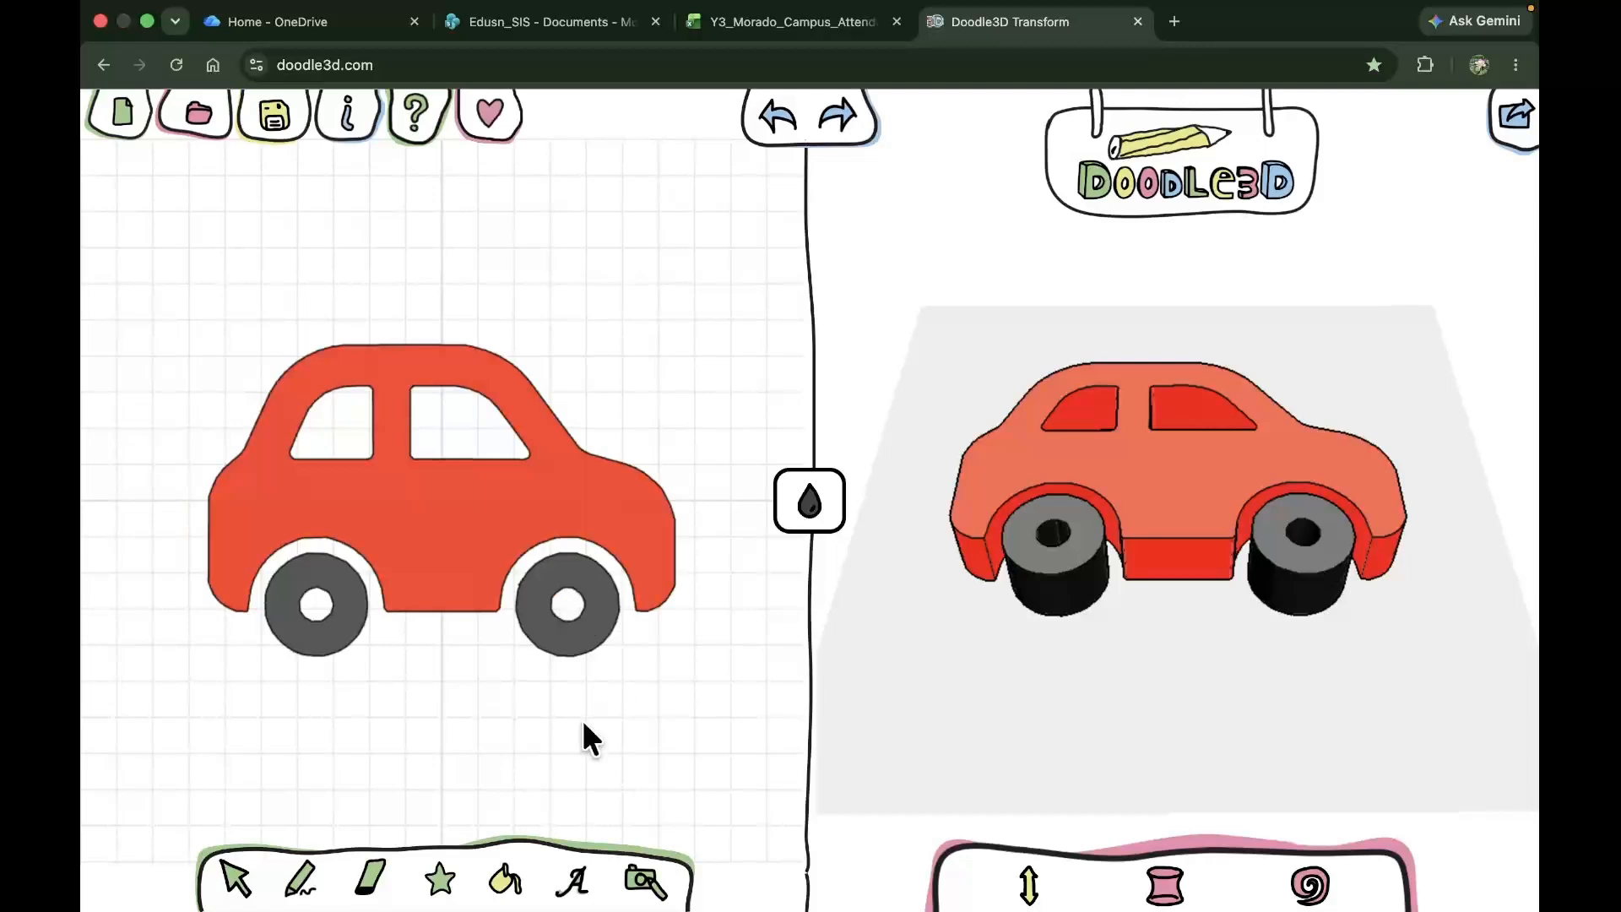
Fill the small hub circles of both wheels with light grey
left_click(803, 507)
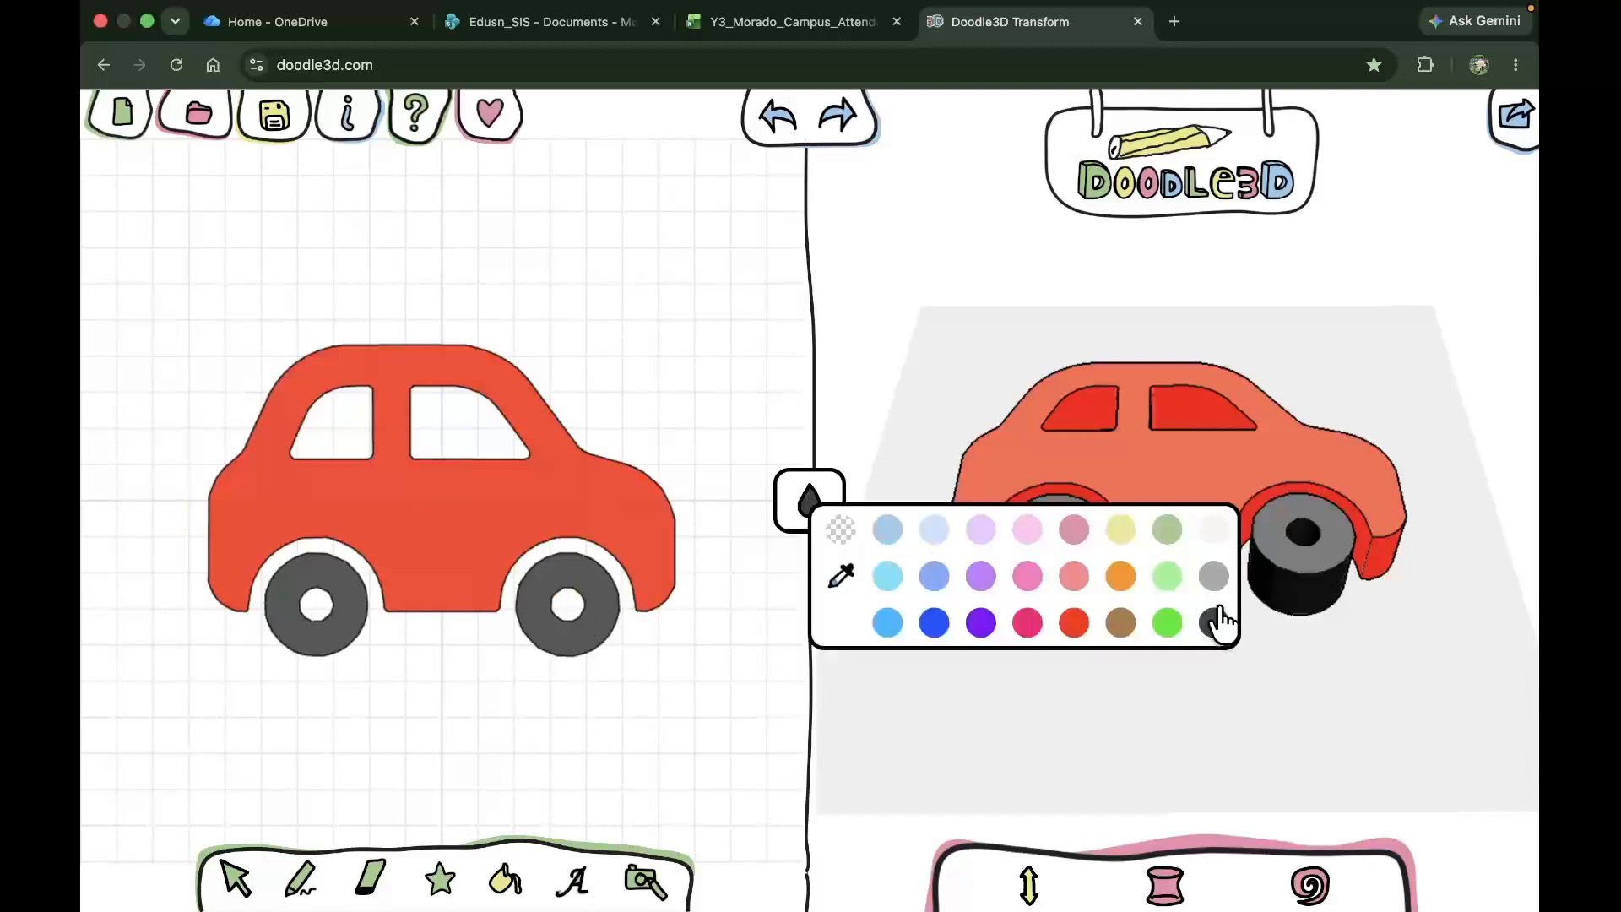
left_click(1209, 571)
left_click(567, 605)
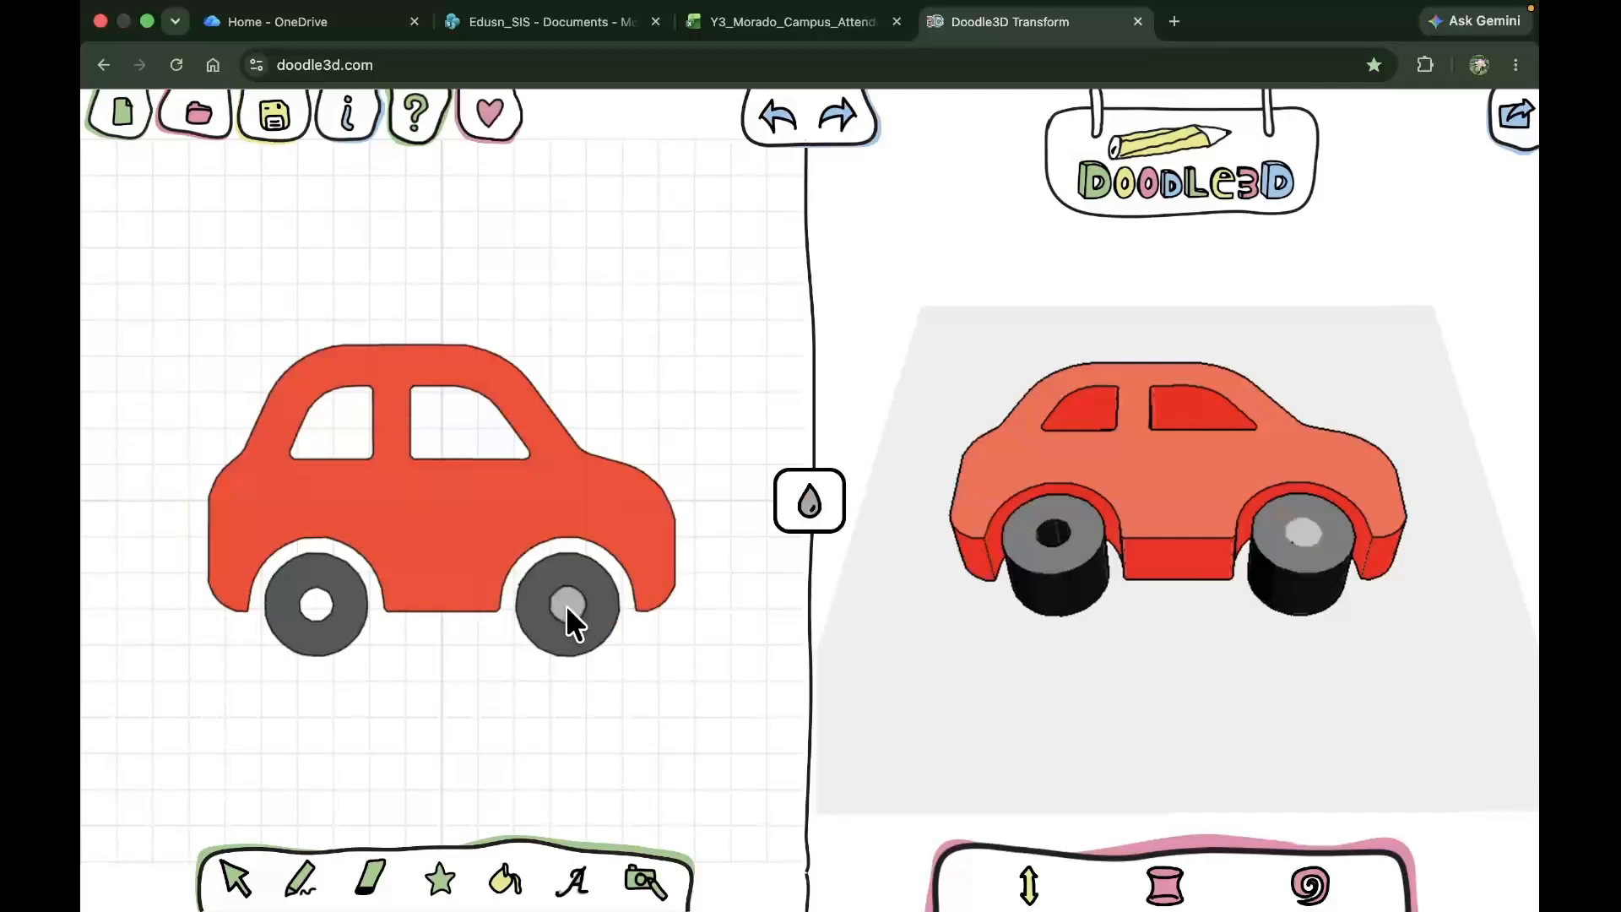
left_click(317, 600)
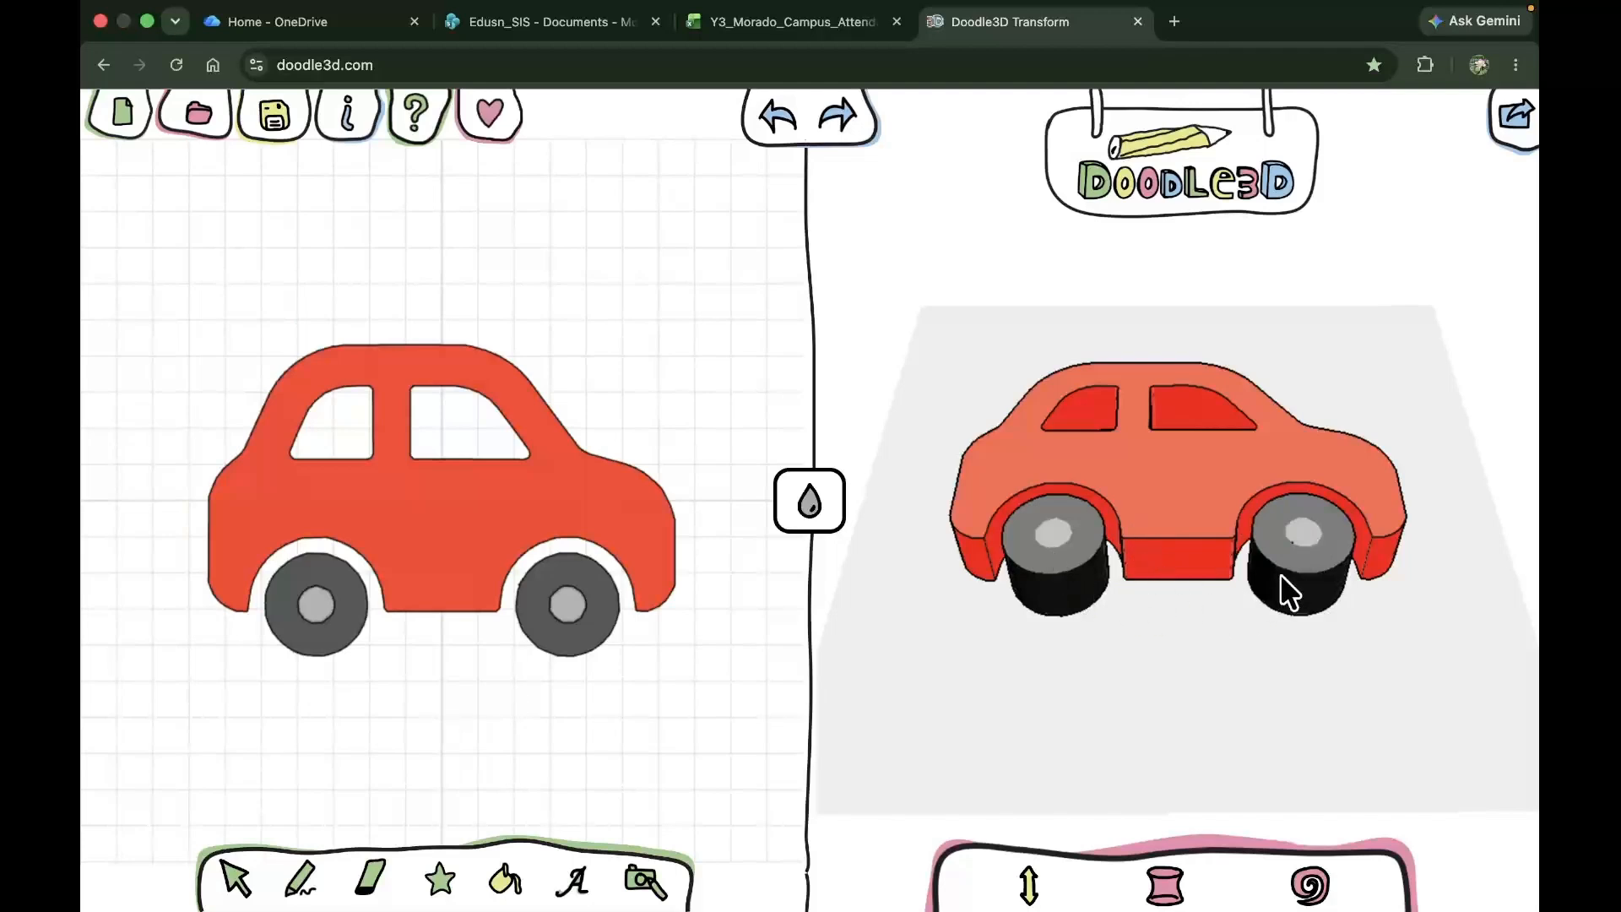
Select both dark grey tyre rings together and lower their 3D height to roughly a third, leaving the hubs standing taller
left_click_drag(1091, 711, 1089, 676)
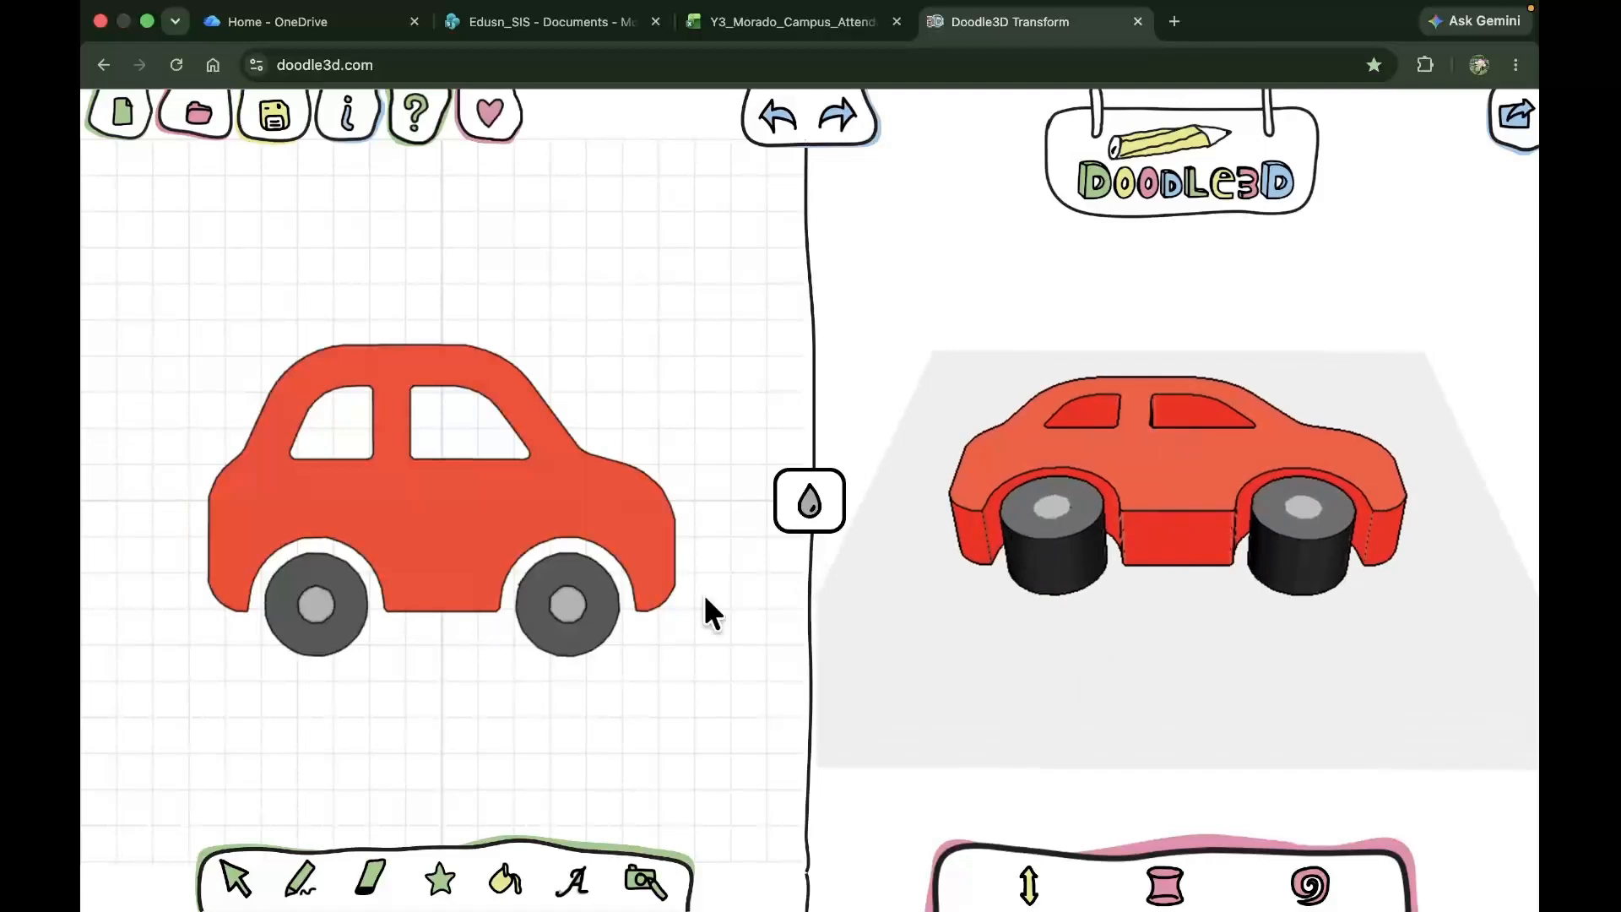
left_click_drag(1097, 664, 1047, 511)
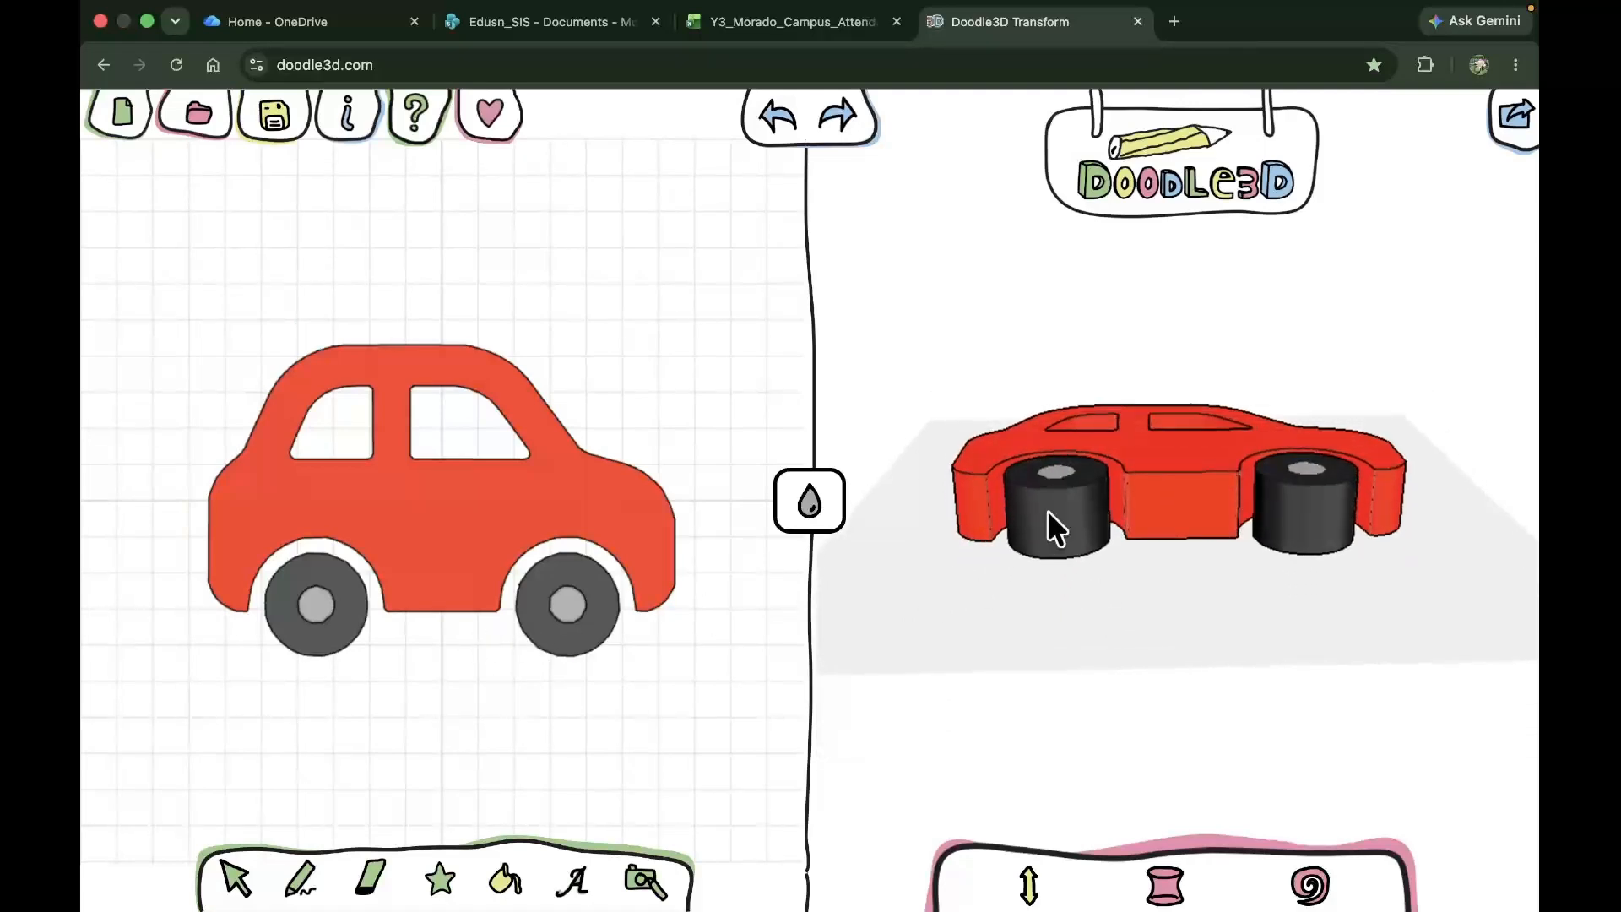
left_click_drag(1271, 504, 1246, 677)
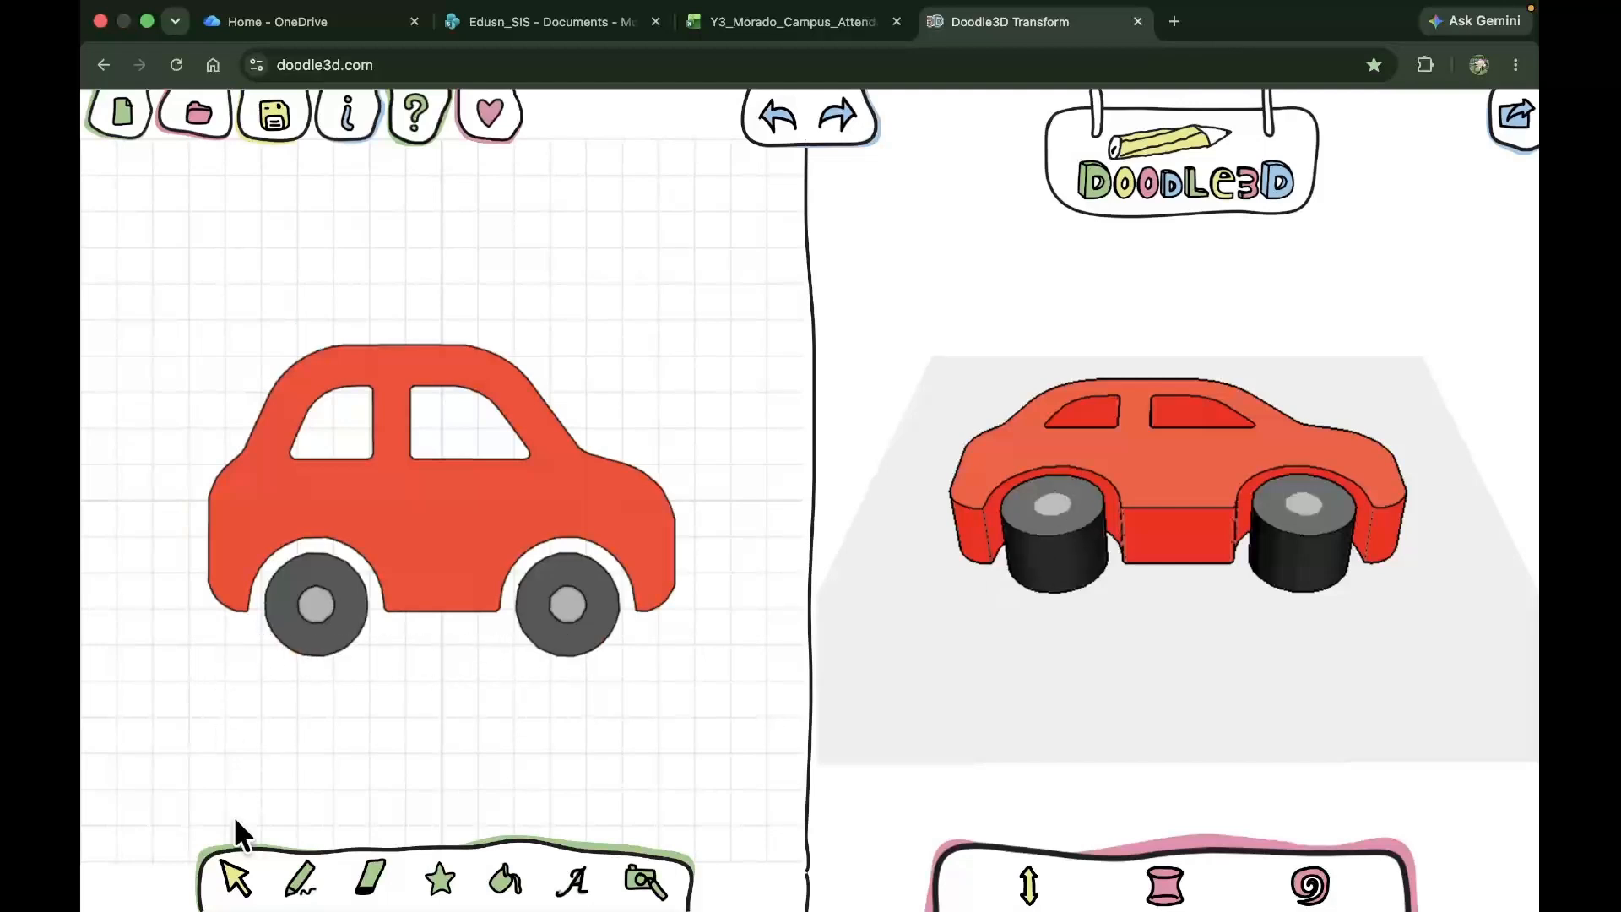
left_click_drag(257, 644, 571, 683)
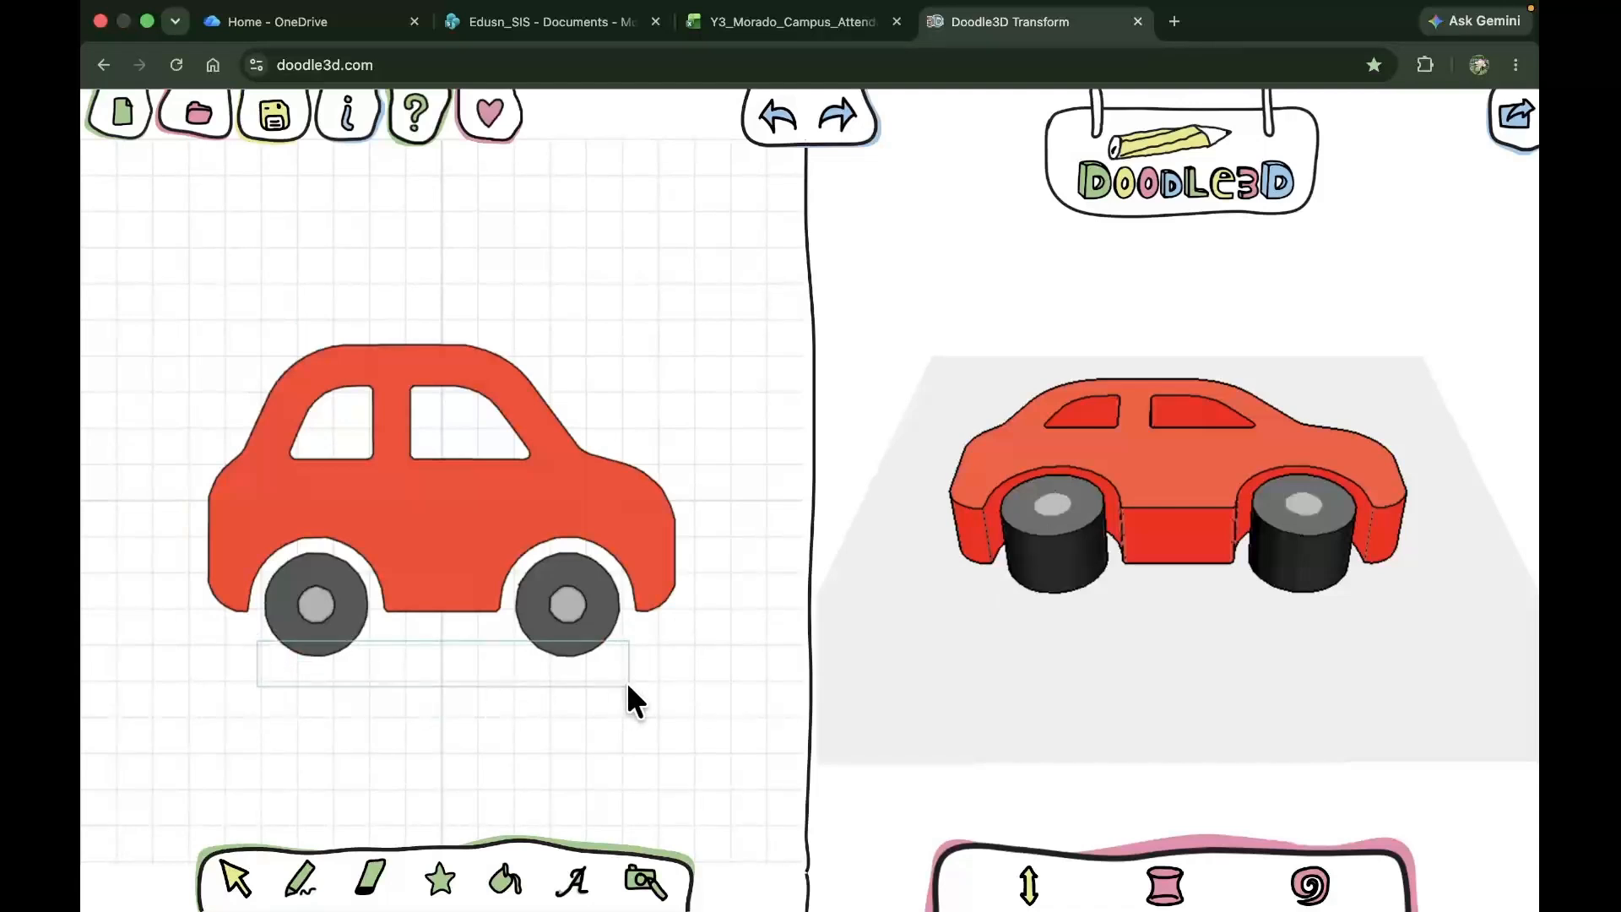
left_click_drag(628, 686, 628, 686)
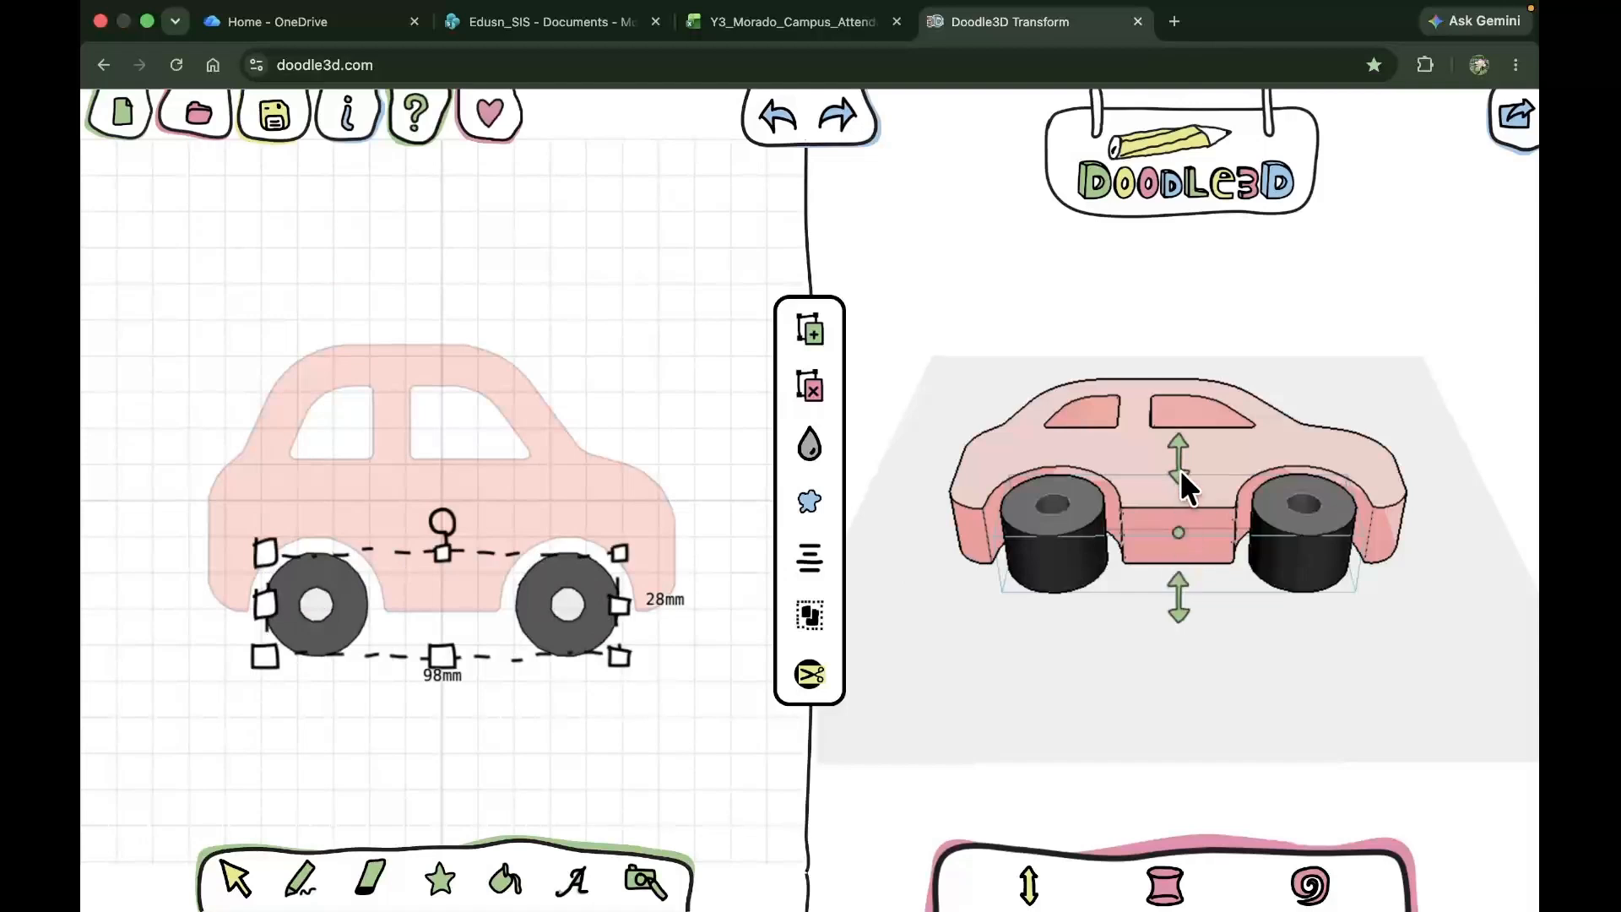
left_click_drag(1177, 473, 1178, 508)
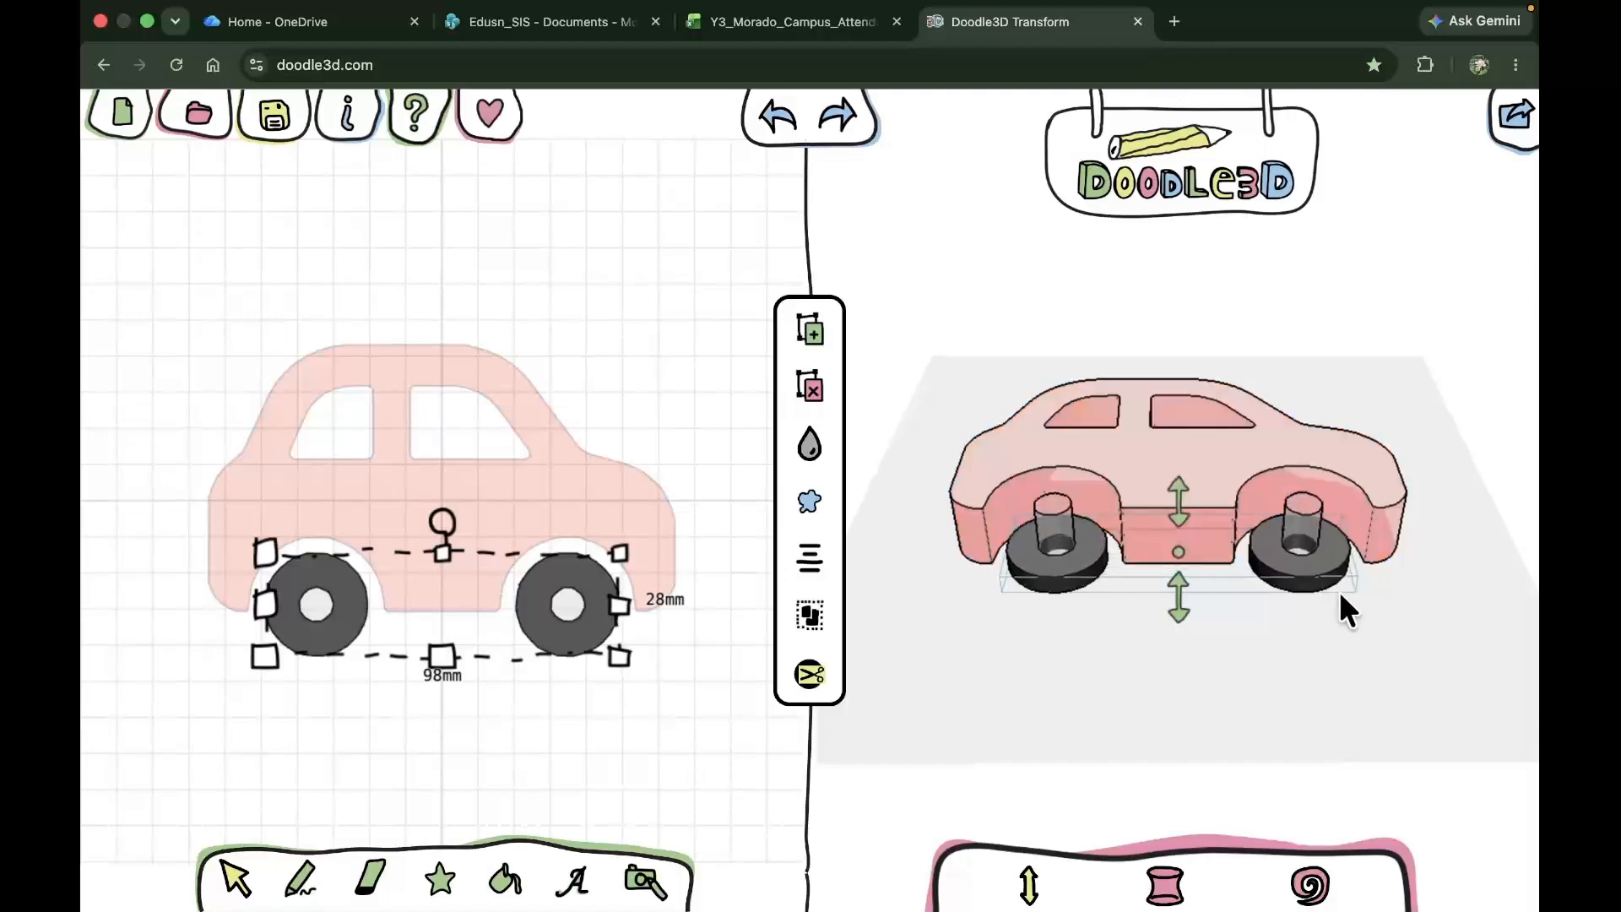
left_click(587, 758)
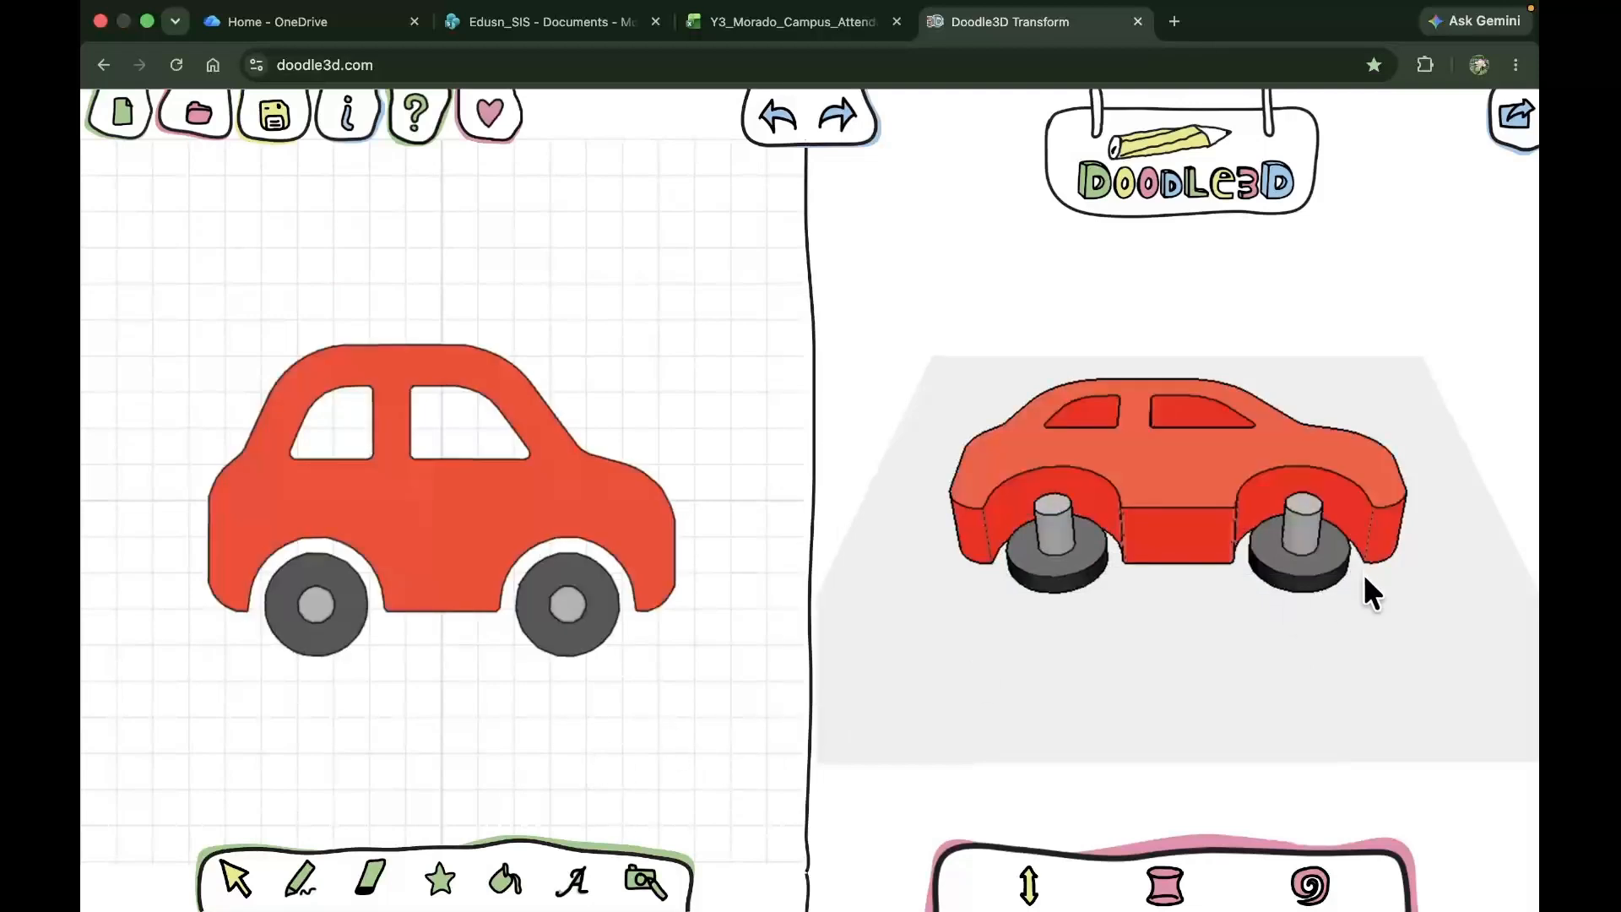
Select the red car body and raise its 3D height to roughly two and a half times
left_click_drag(1336, 621, 1339, 557)
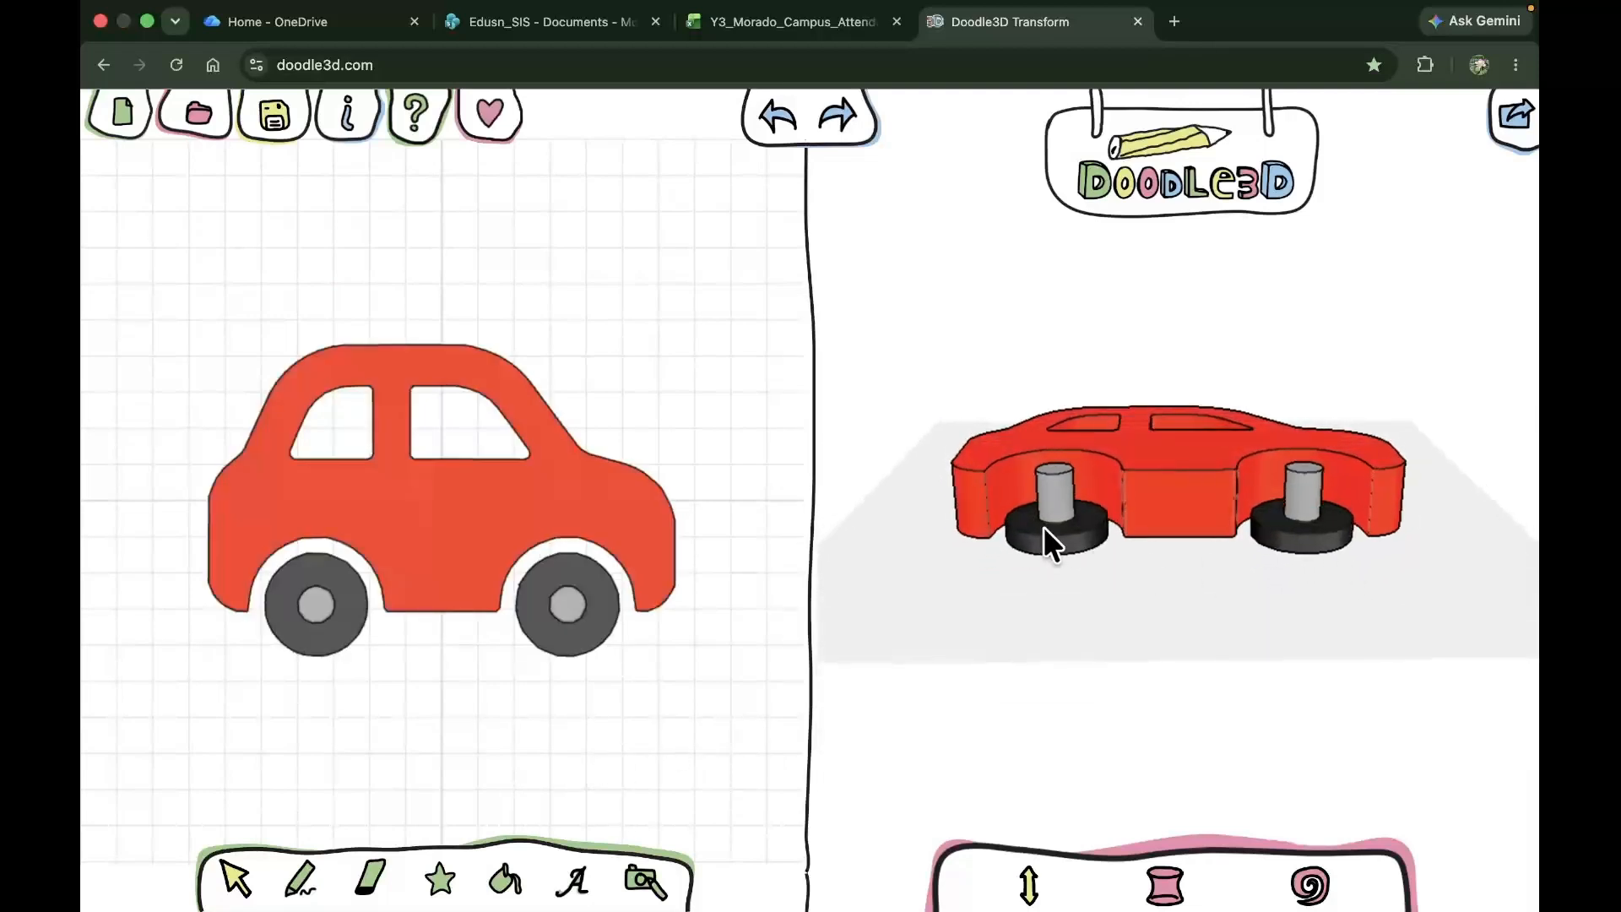
left_click_drag(1152, 574, 1143, 596)
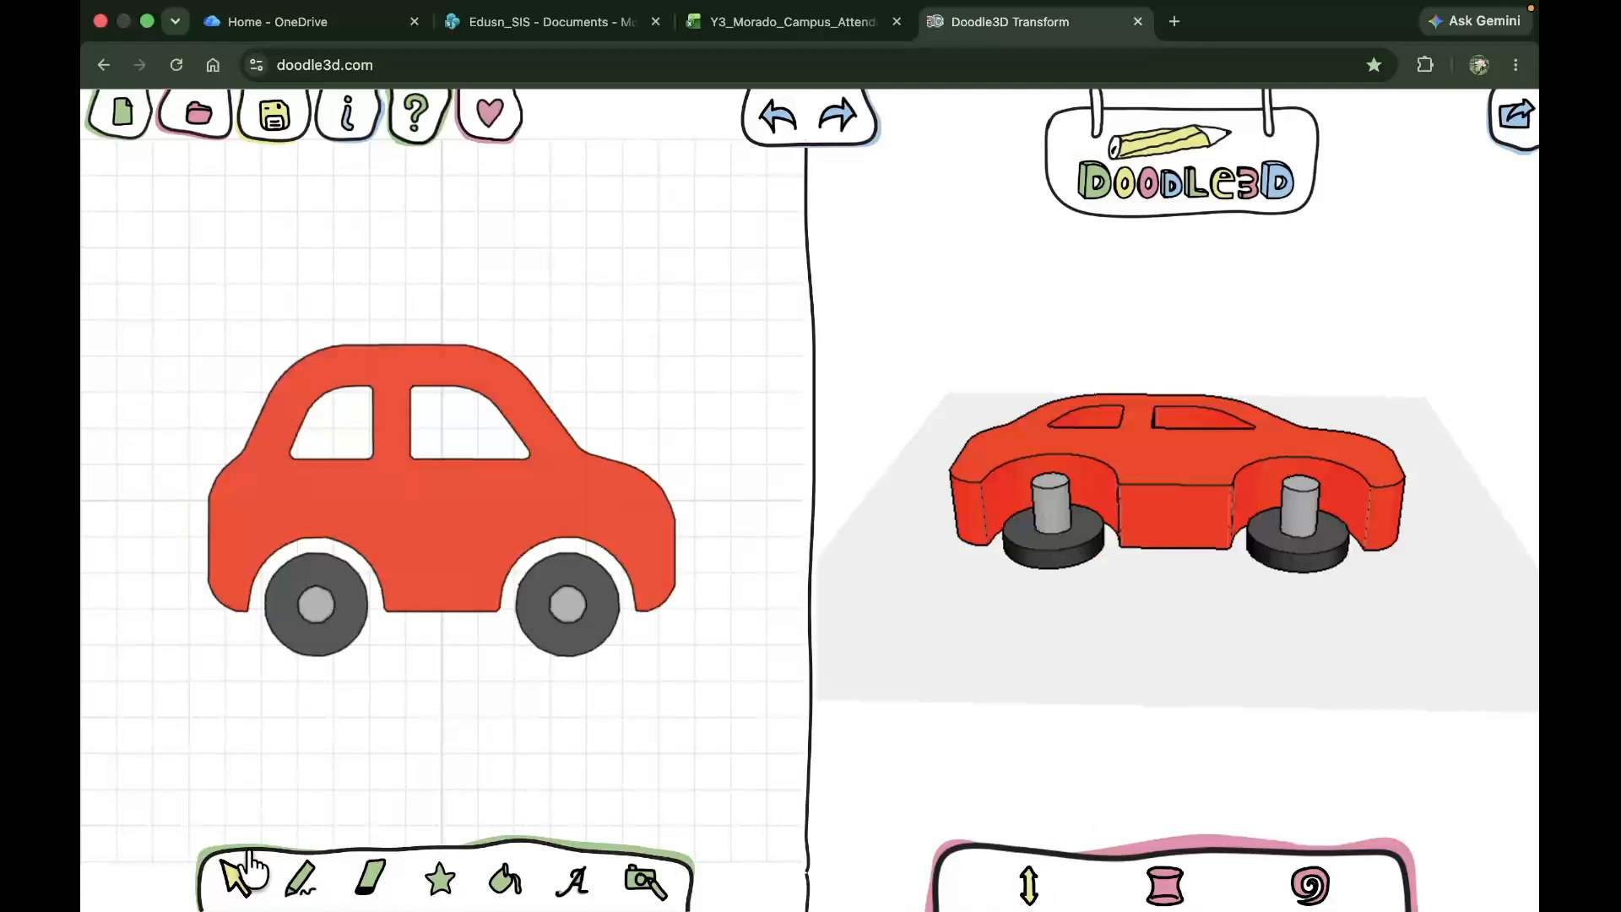
left_click(435, 550)
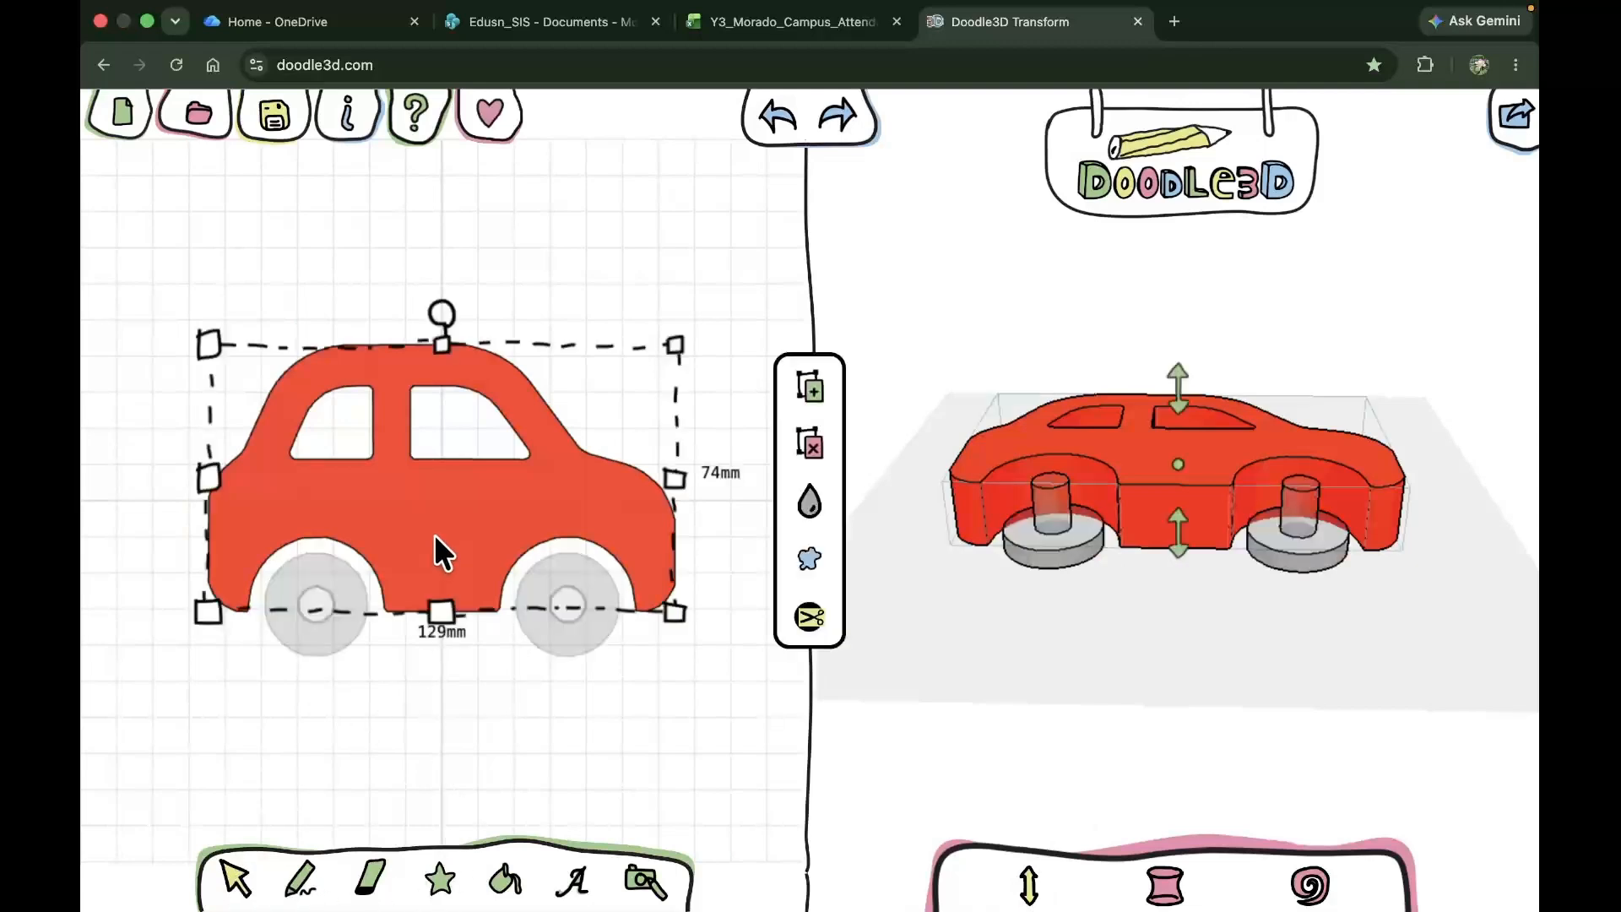
left_click_drag(1179, 402, 1181, 336)
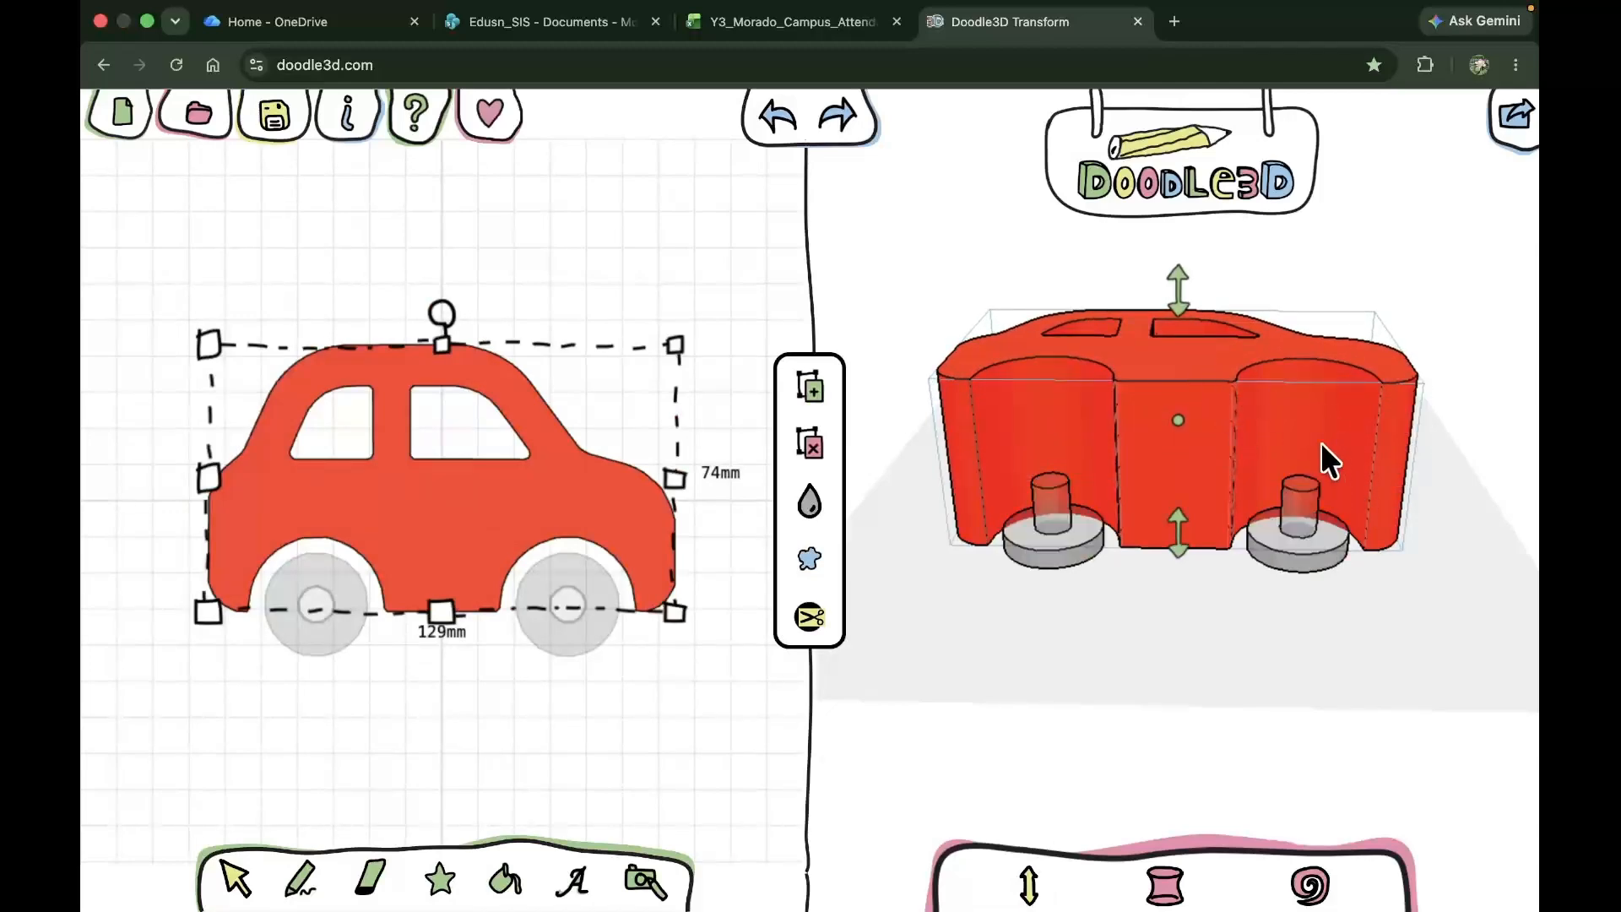
Raise the red car body's 3D height slightly further and clear the selection
mouse_move(1466, 611)
left_mouse_down()
mouse_move(893, 580)
mouse_move(930, 554)
mouse_move(1143, 606)
mouse_move(1469, 607)
left_mouse_up()
left_click_drag(1168, 304, 1168, 299)
left_click(1192, 676)
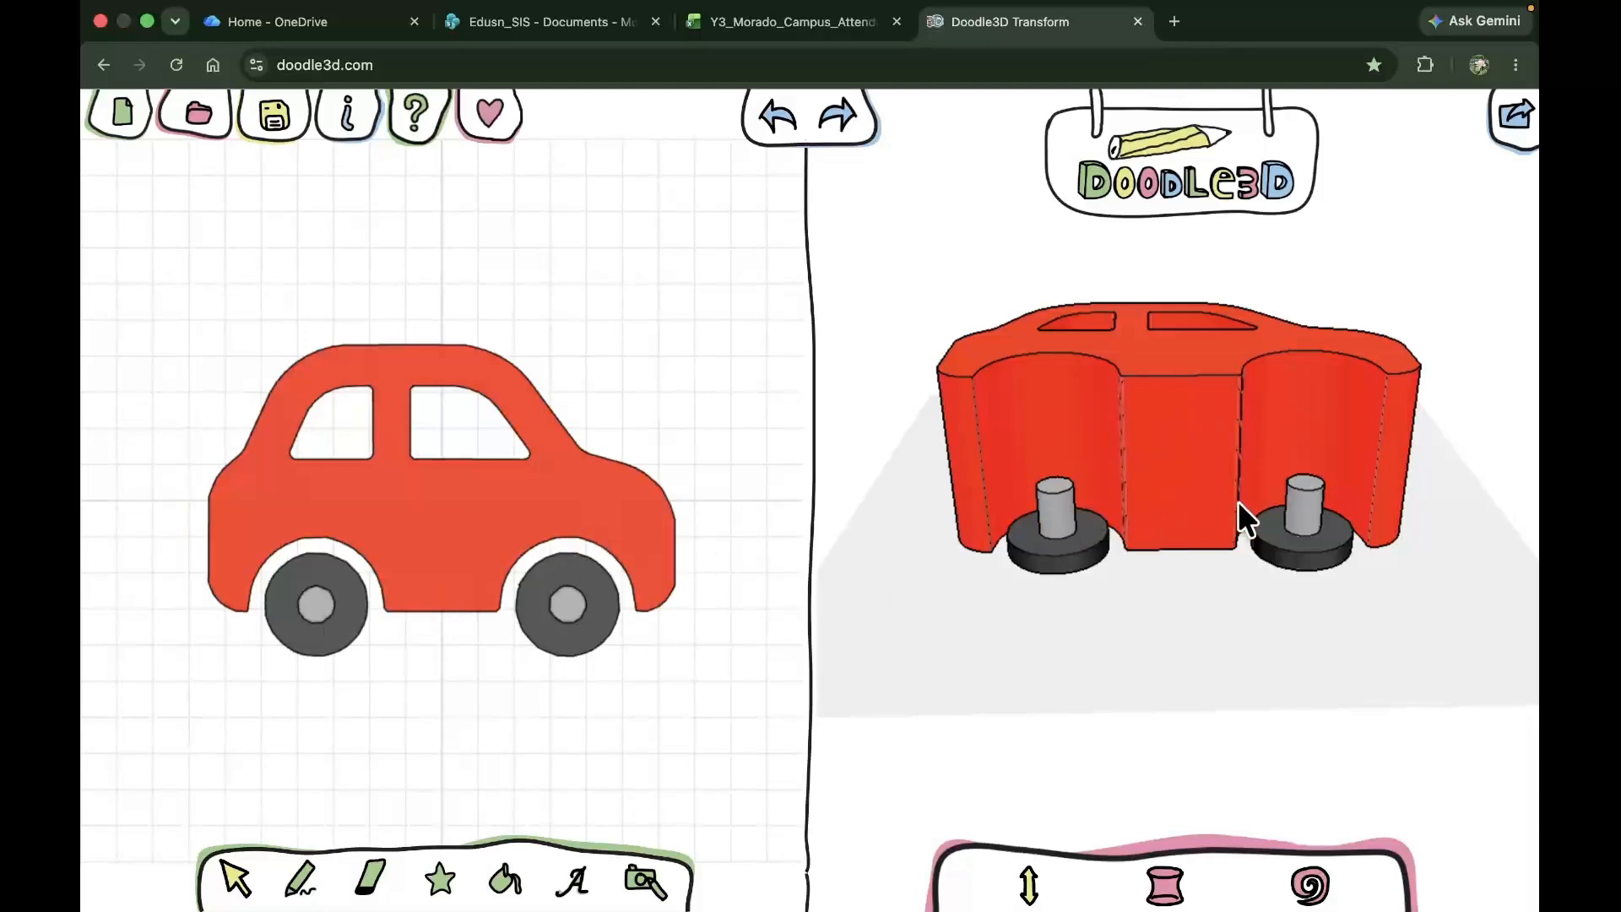
Select both light grey wheel hubs together and raise their 3D height to about 55 mm, forming axles as tall as the body
left_click(317, 605)
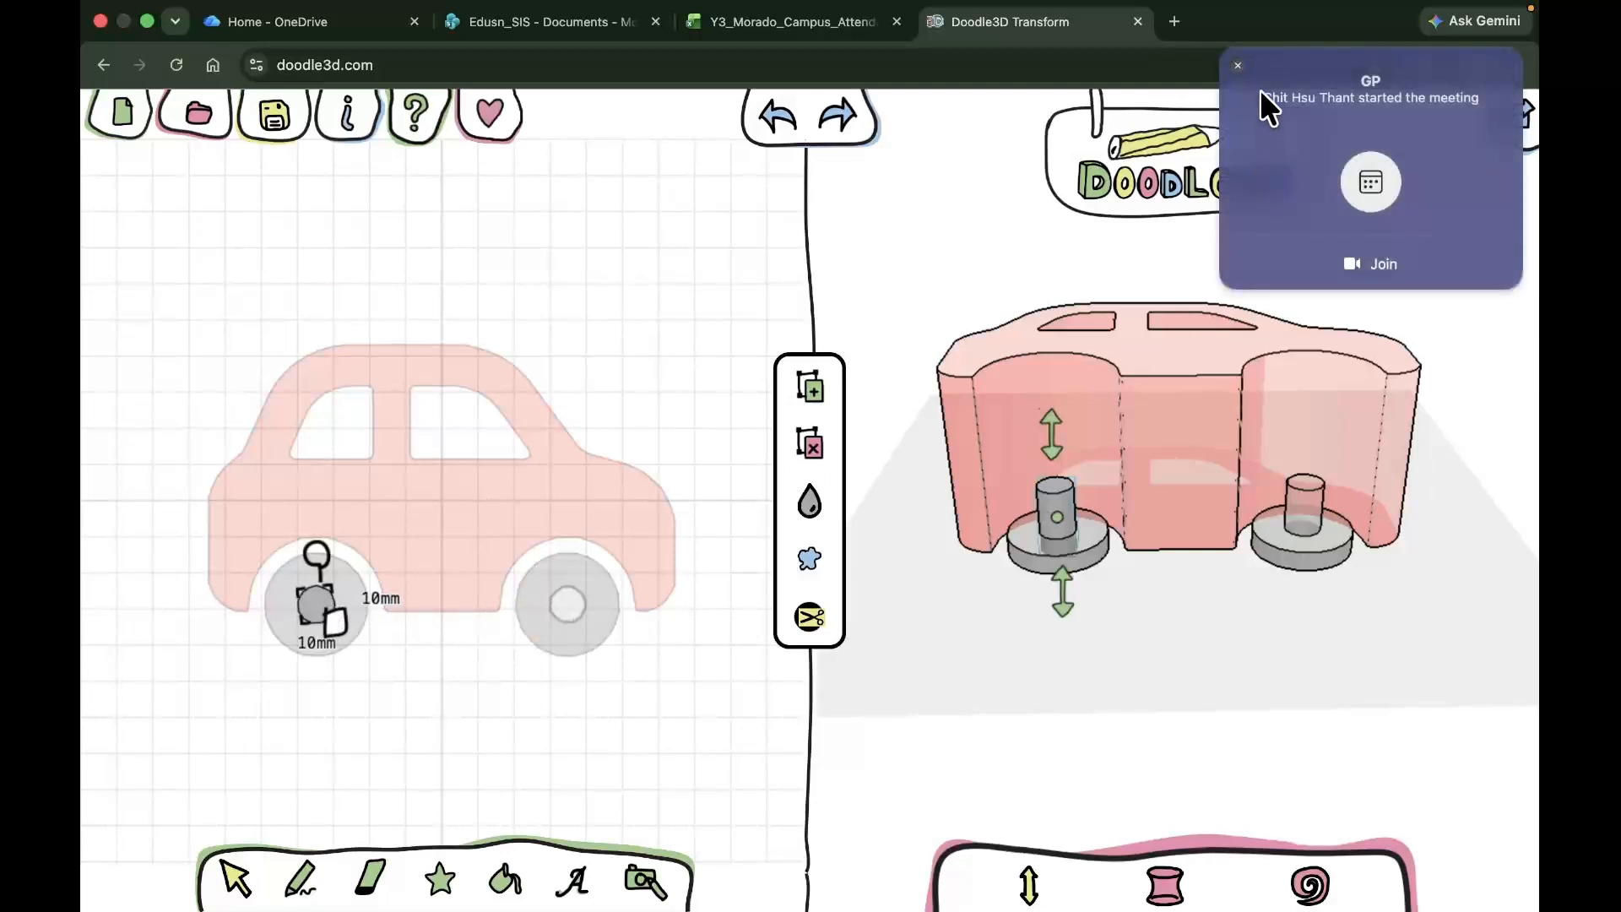
left_click(1237, 66)
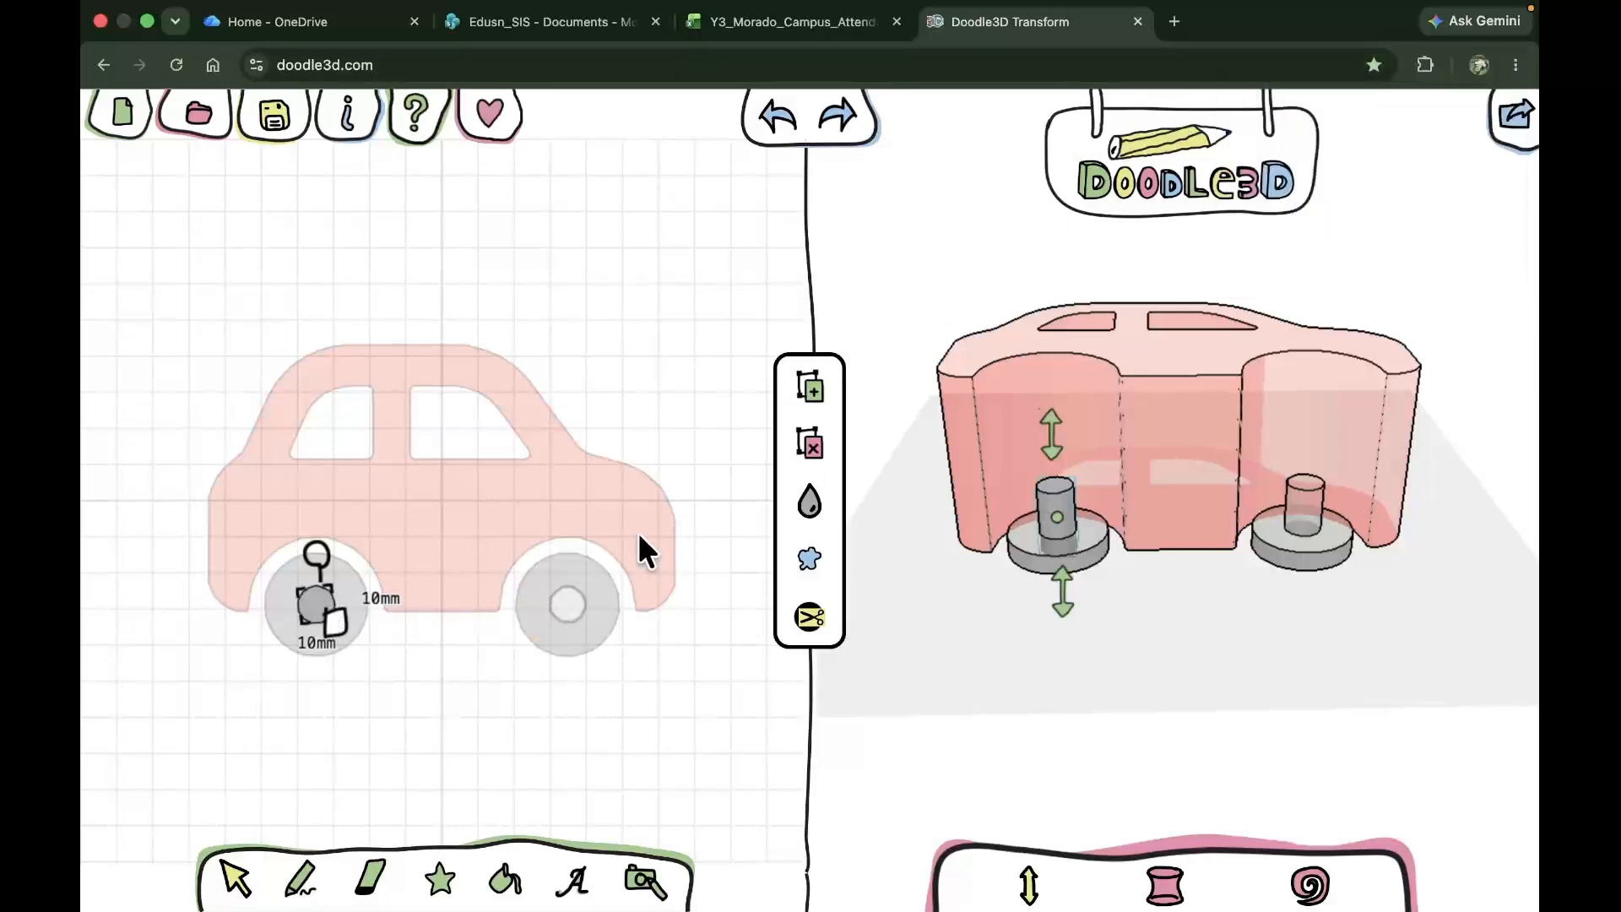
left_click(567, 604, "shift")
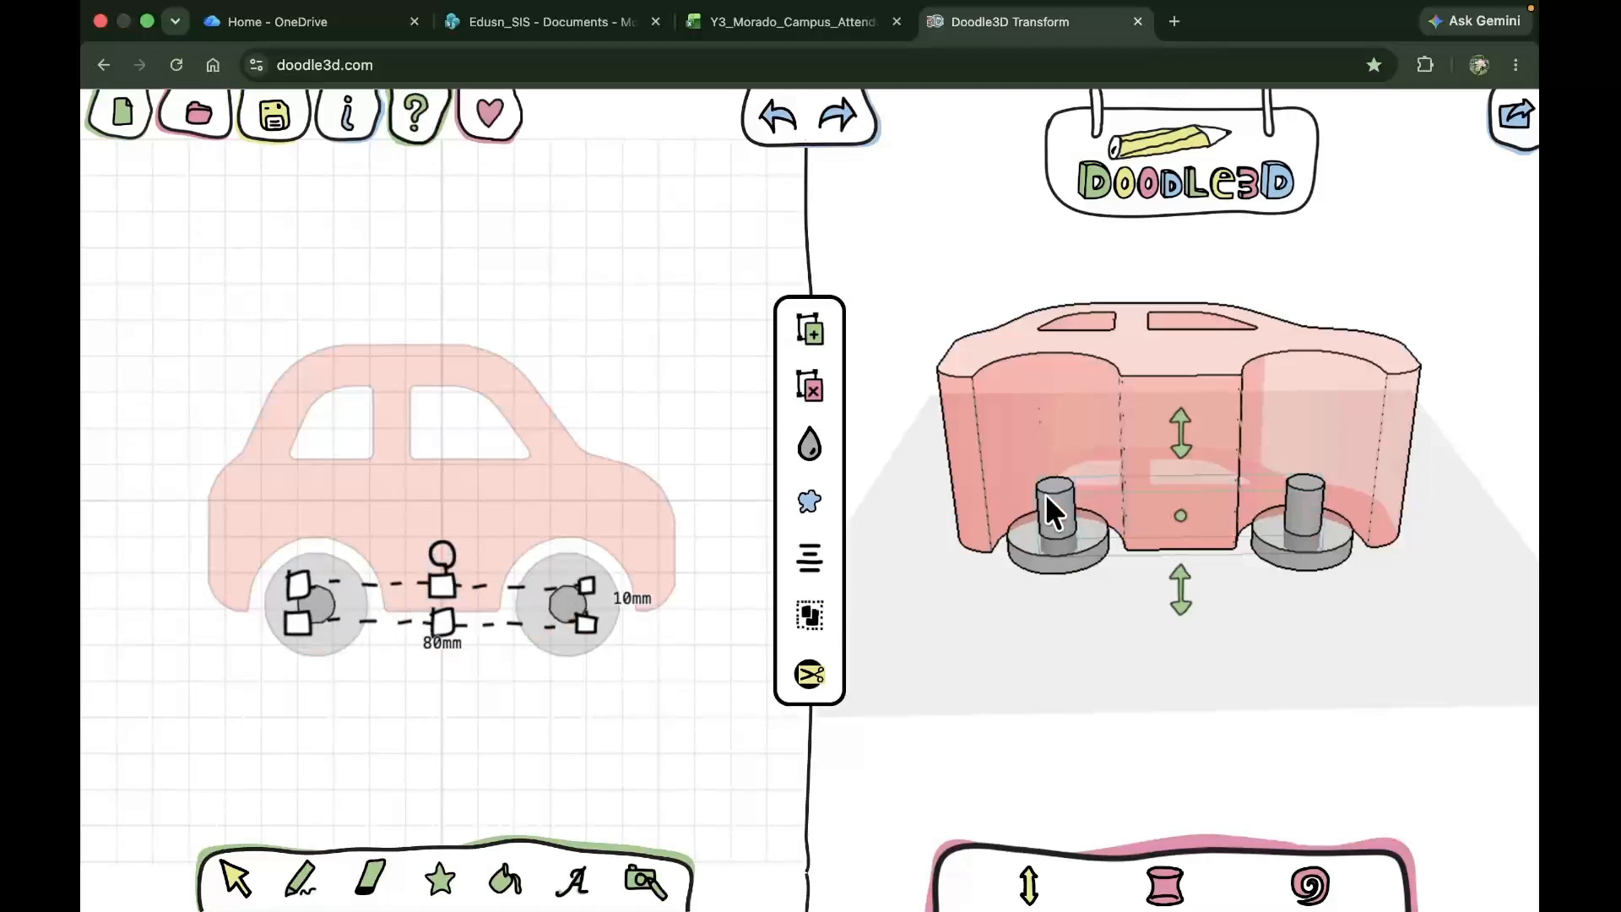
left_click_drag(1177, 445, 1179, 371)
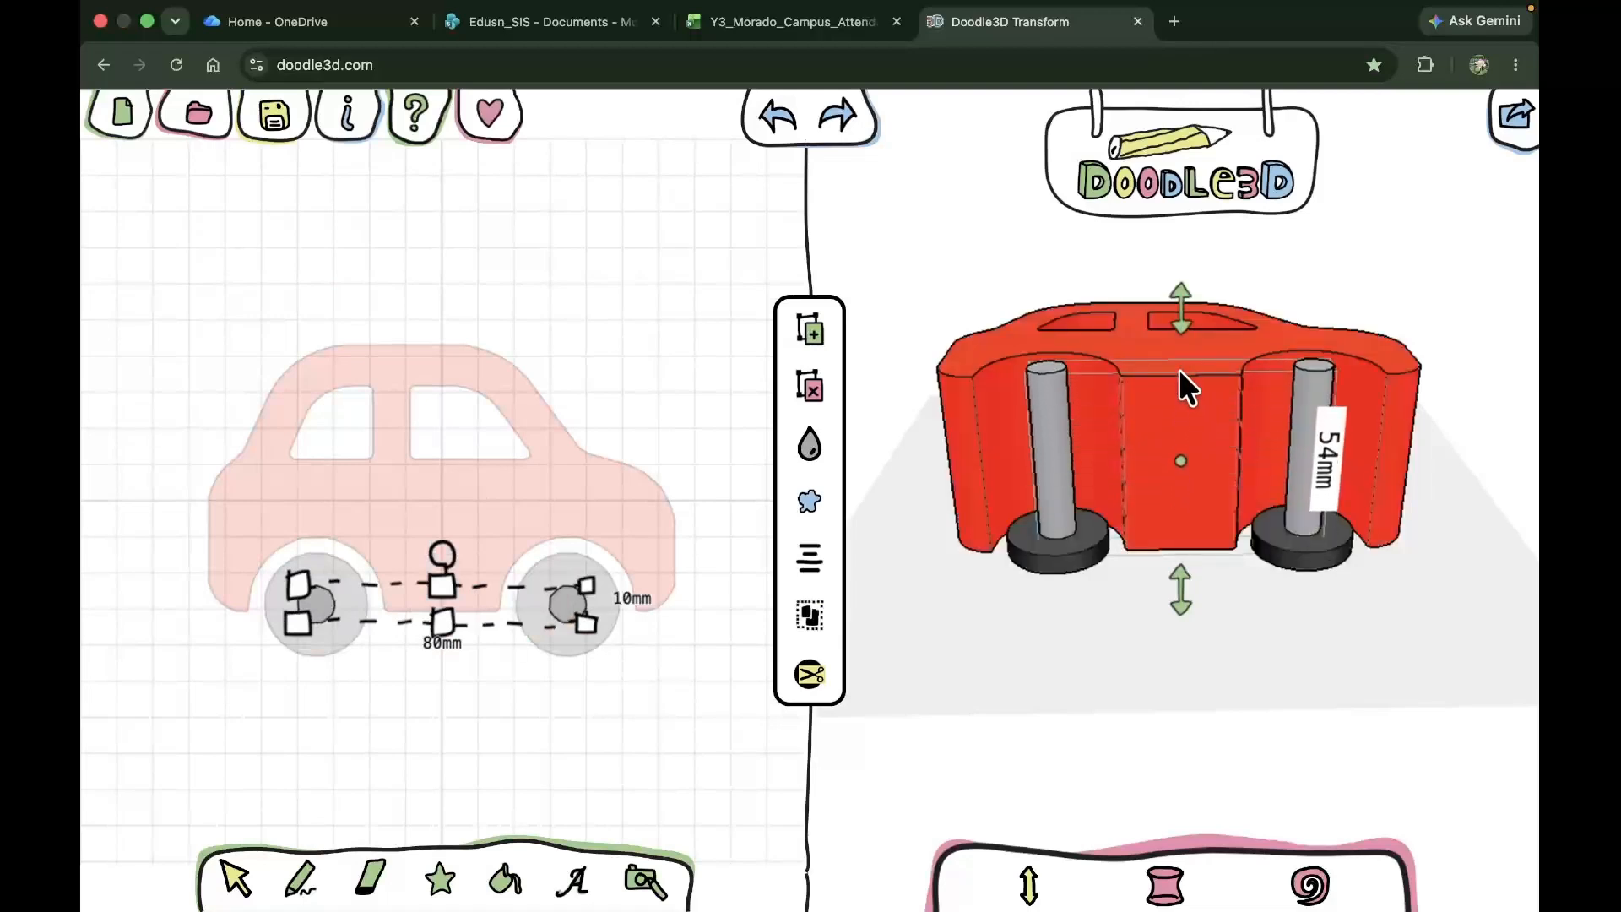
left_click_drag(1178, 368, 1178, 366)
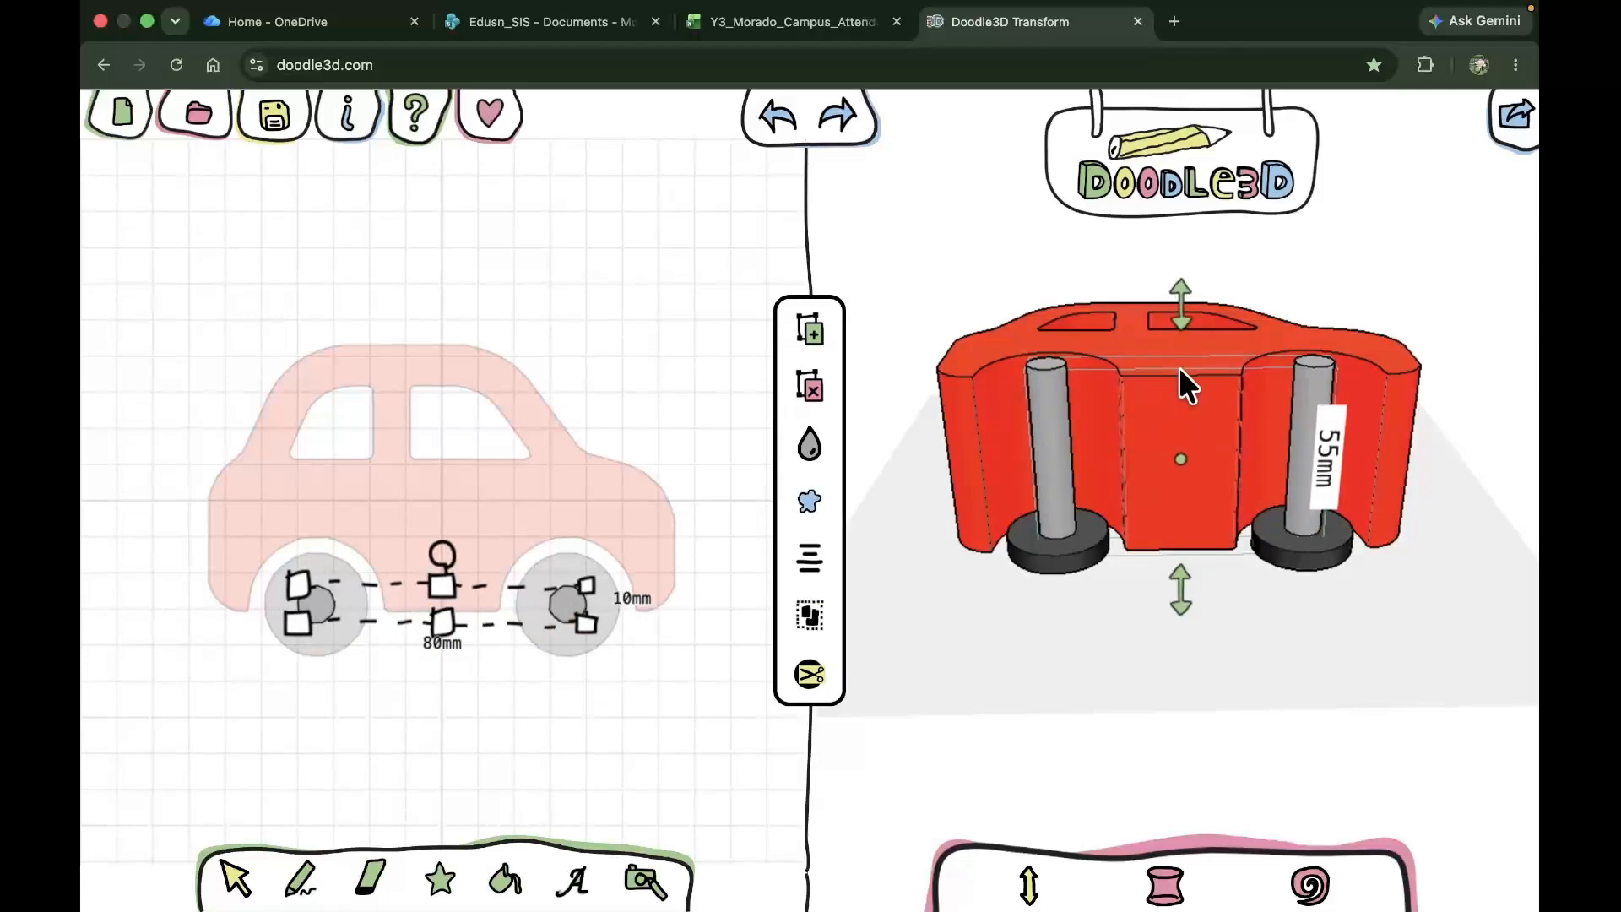
left_click_drag(1178, 366, 1178, 367)
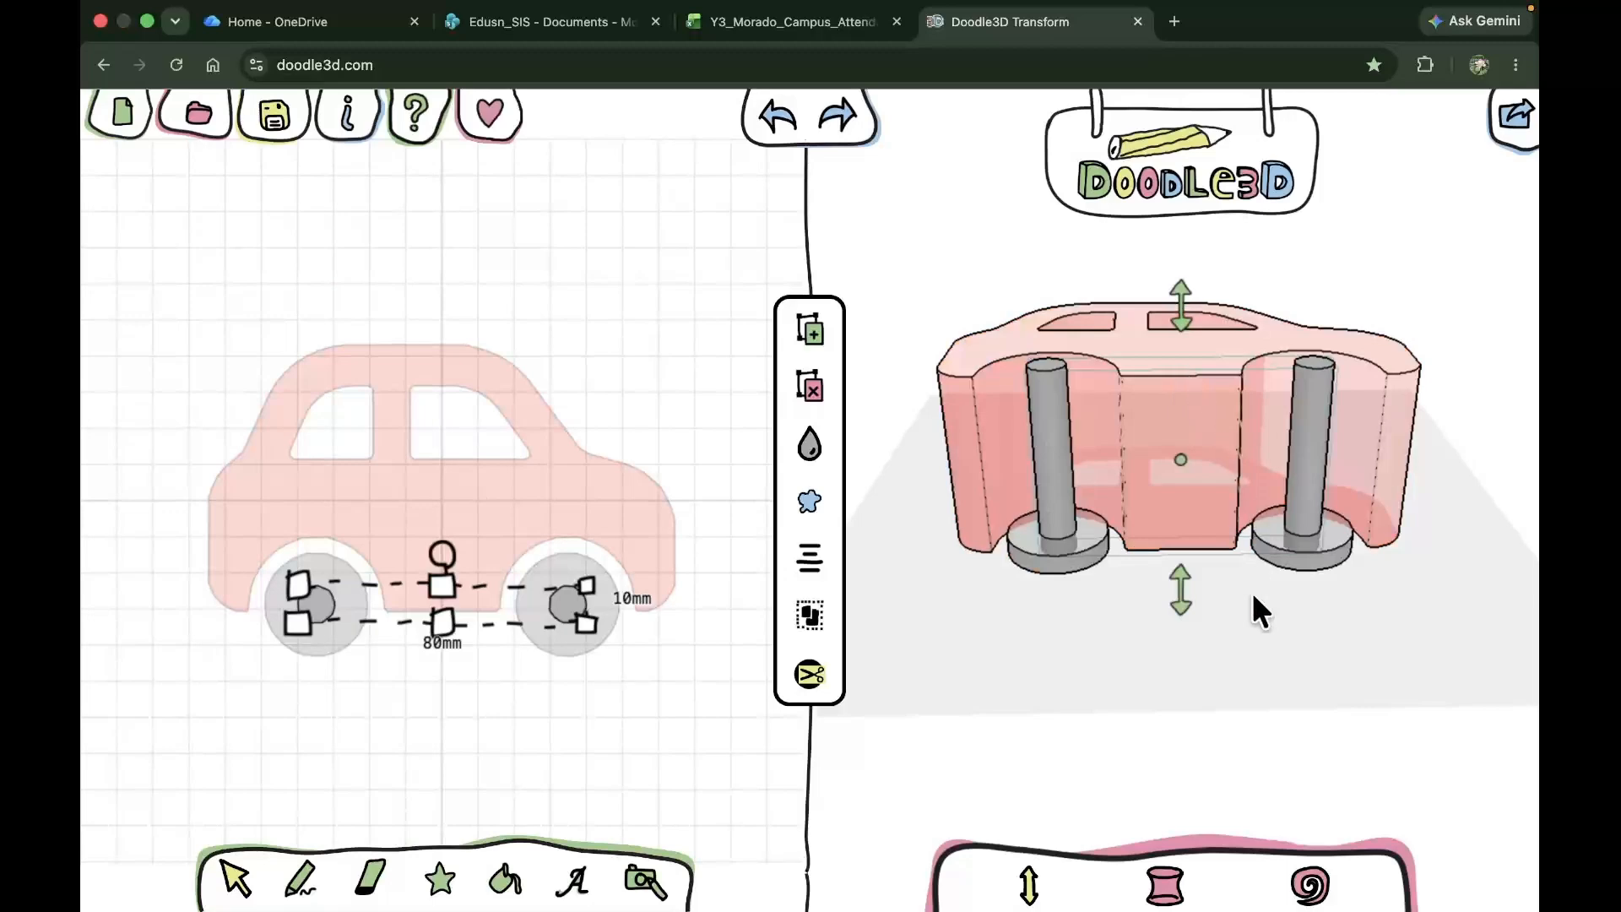
left_click(1280, 615)
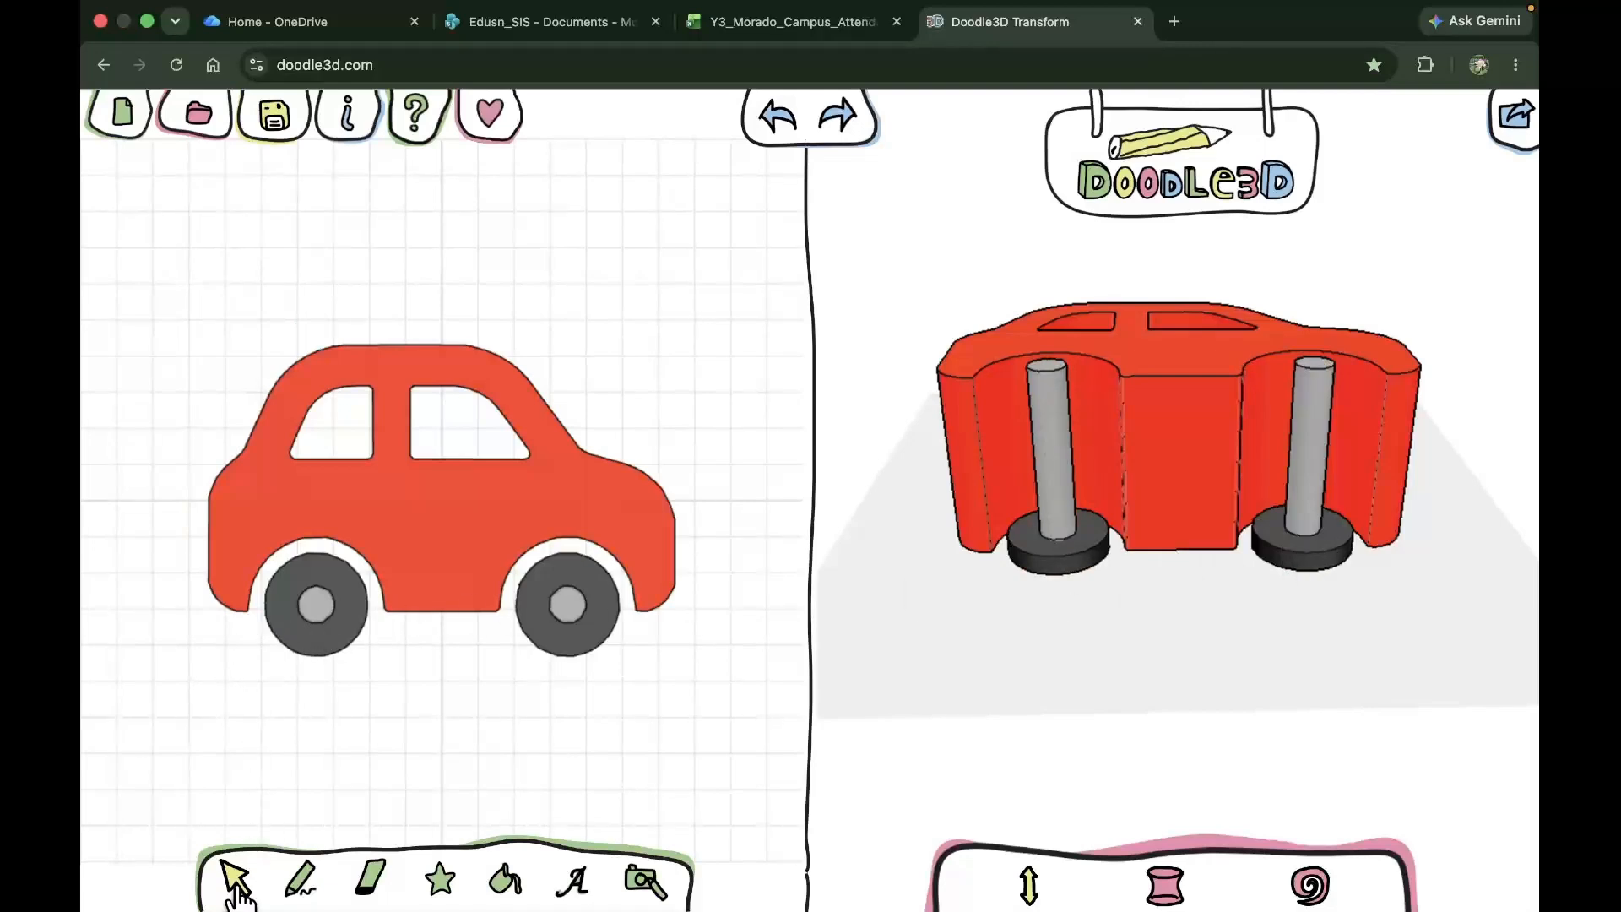
Duplicate both dark grey tyre rings and lift the copies to the upper ends of the axles
left_click_drag(305, 663, 627, 696)
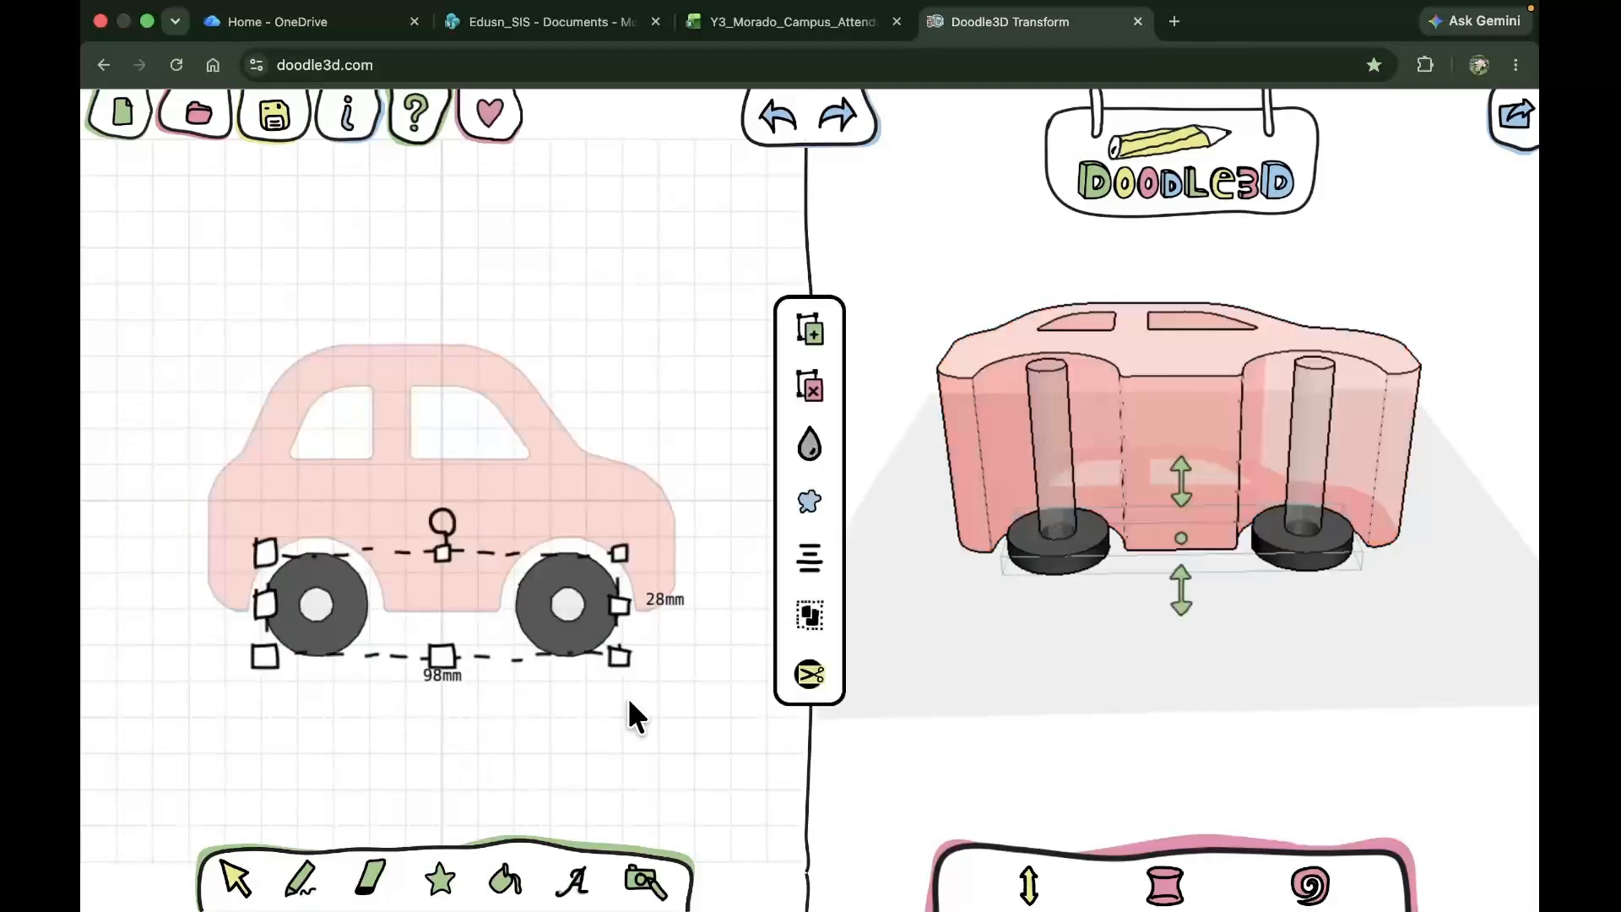
left_click(809, 340)
left_click_drag(1178, 534, 1181, 424)
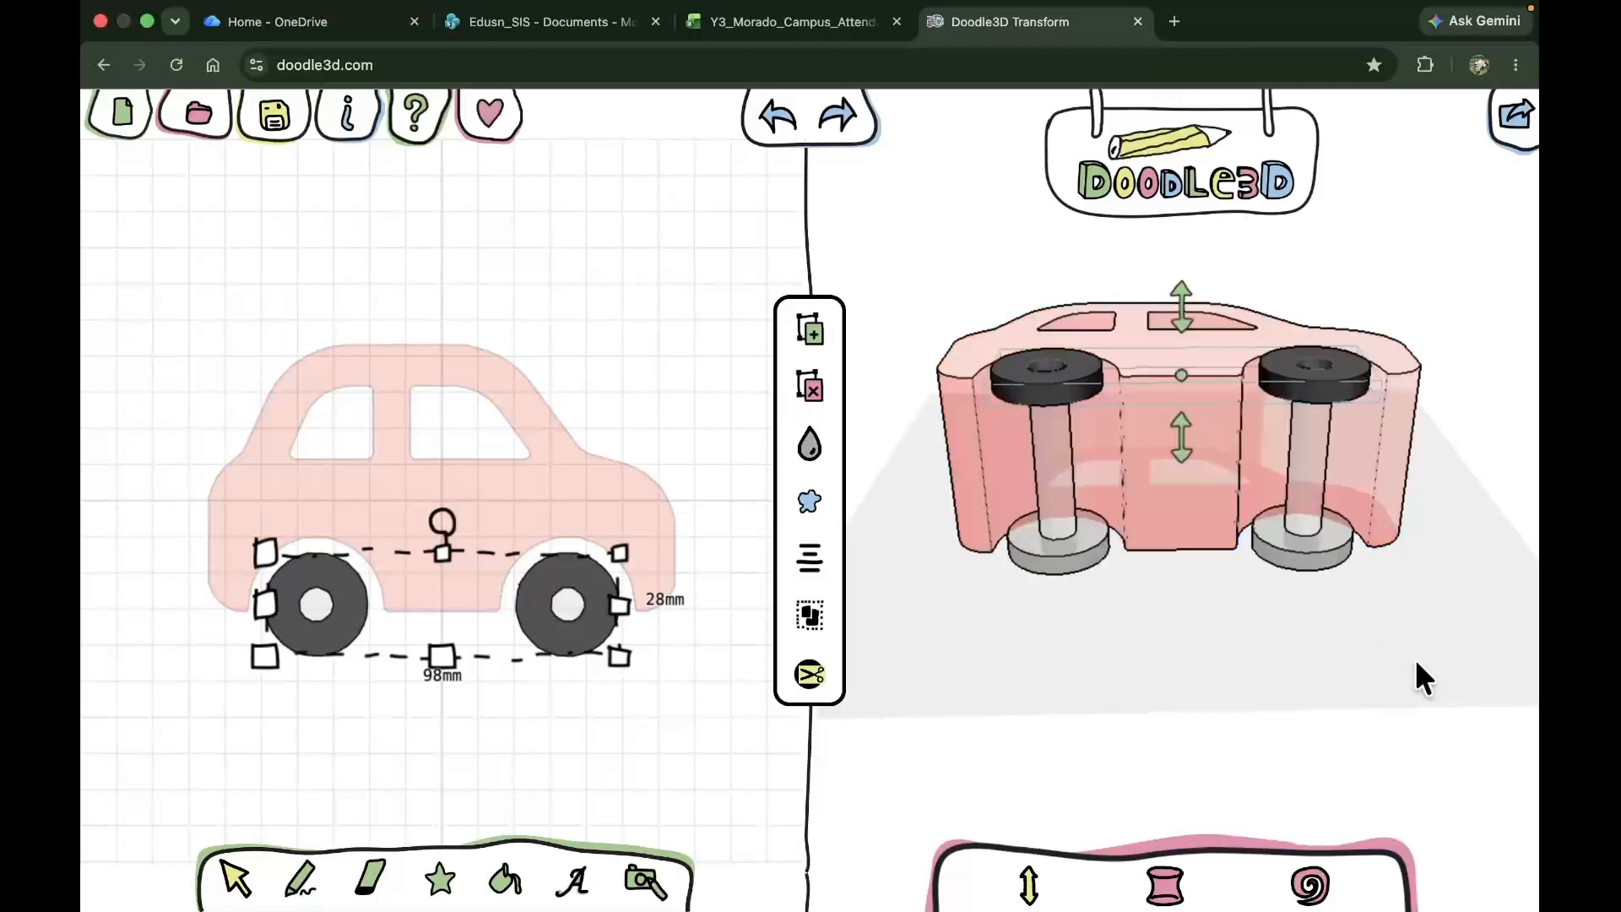
left_click(1371, 666)
left_click_drag(1306, 630, 1070, 760)
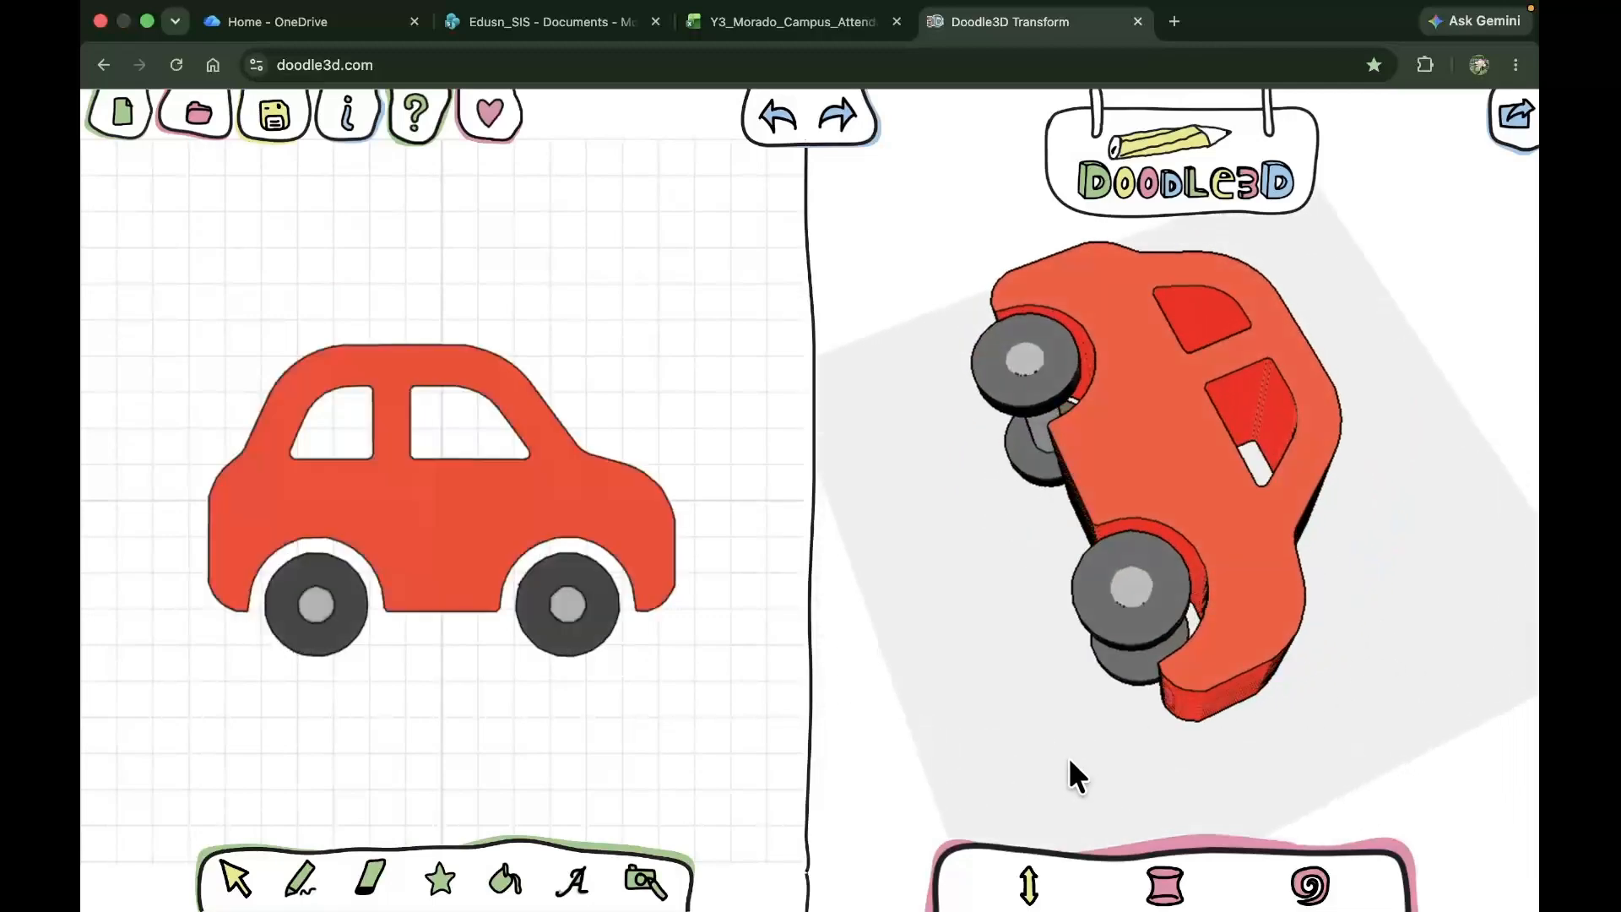
left_click_drag(1334, 659, 1201, 434)
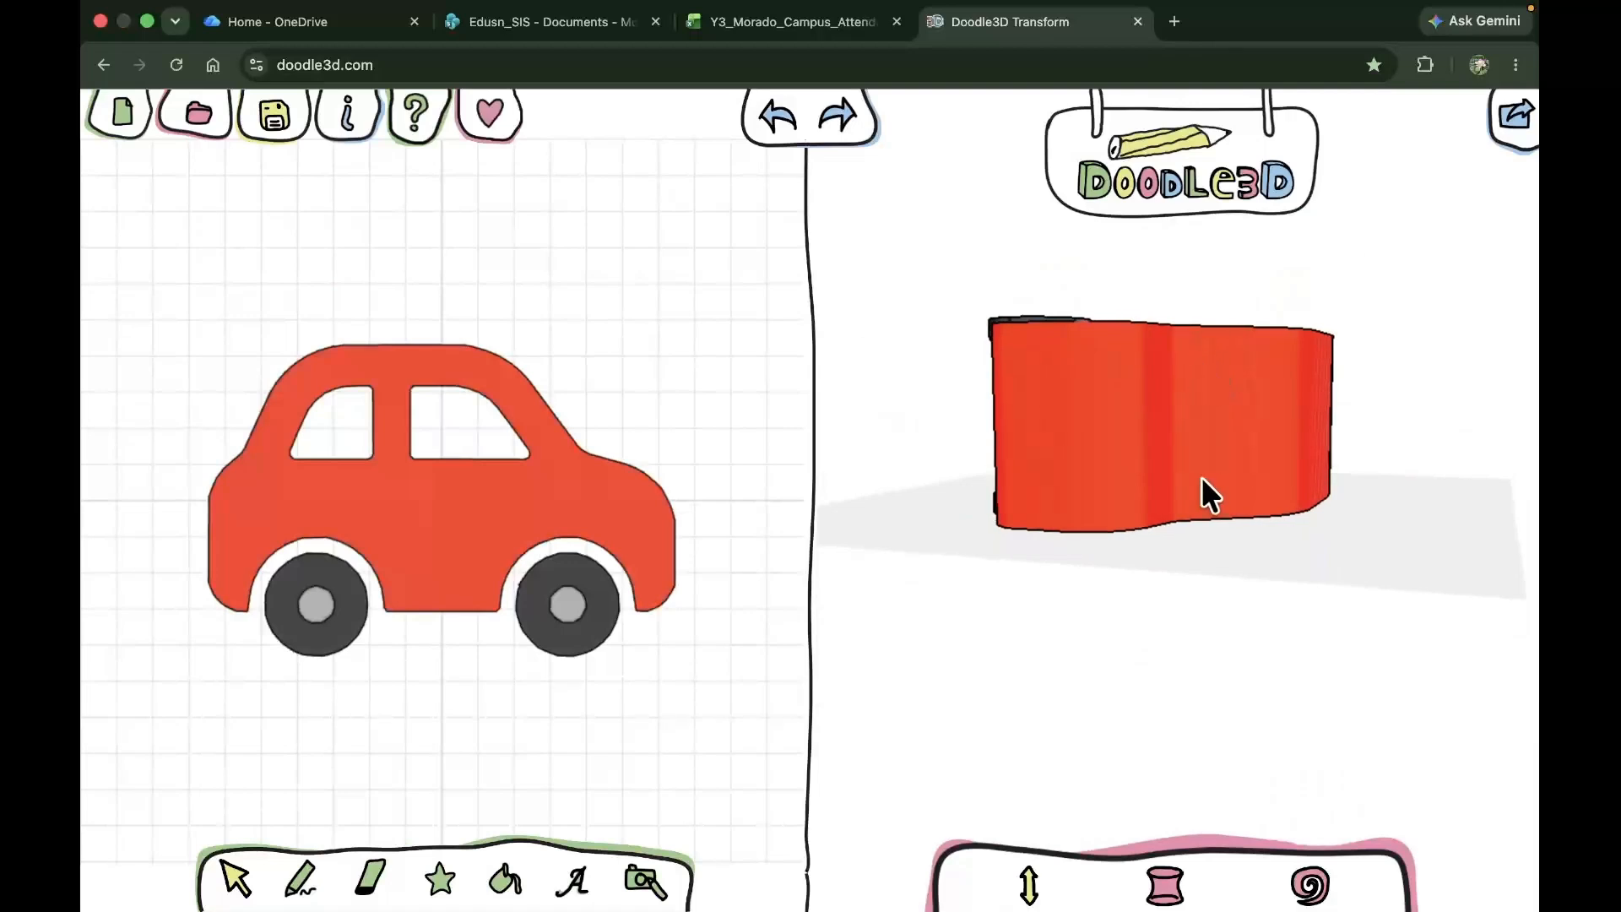
Try to paint a small light blue dot just ahead of the car's front end with the brush tool
left_click(300, 877)
left_click(808, 506)
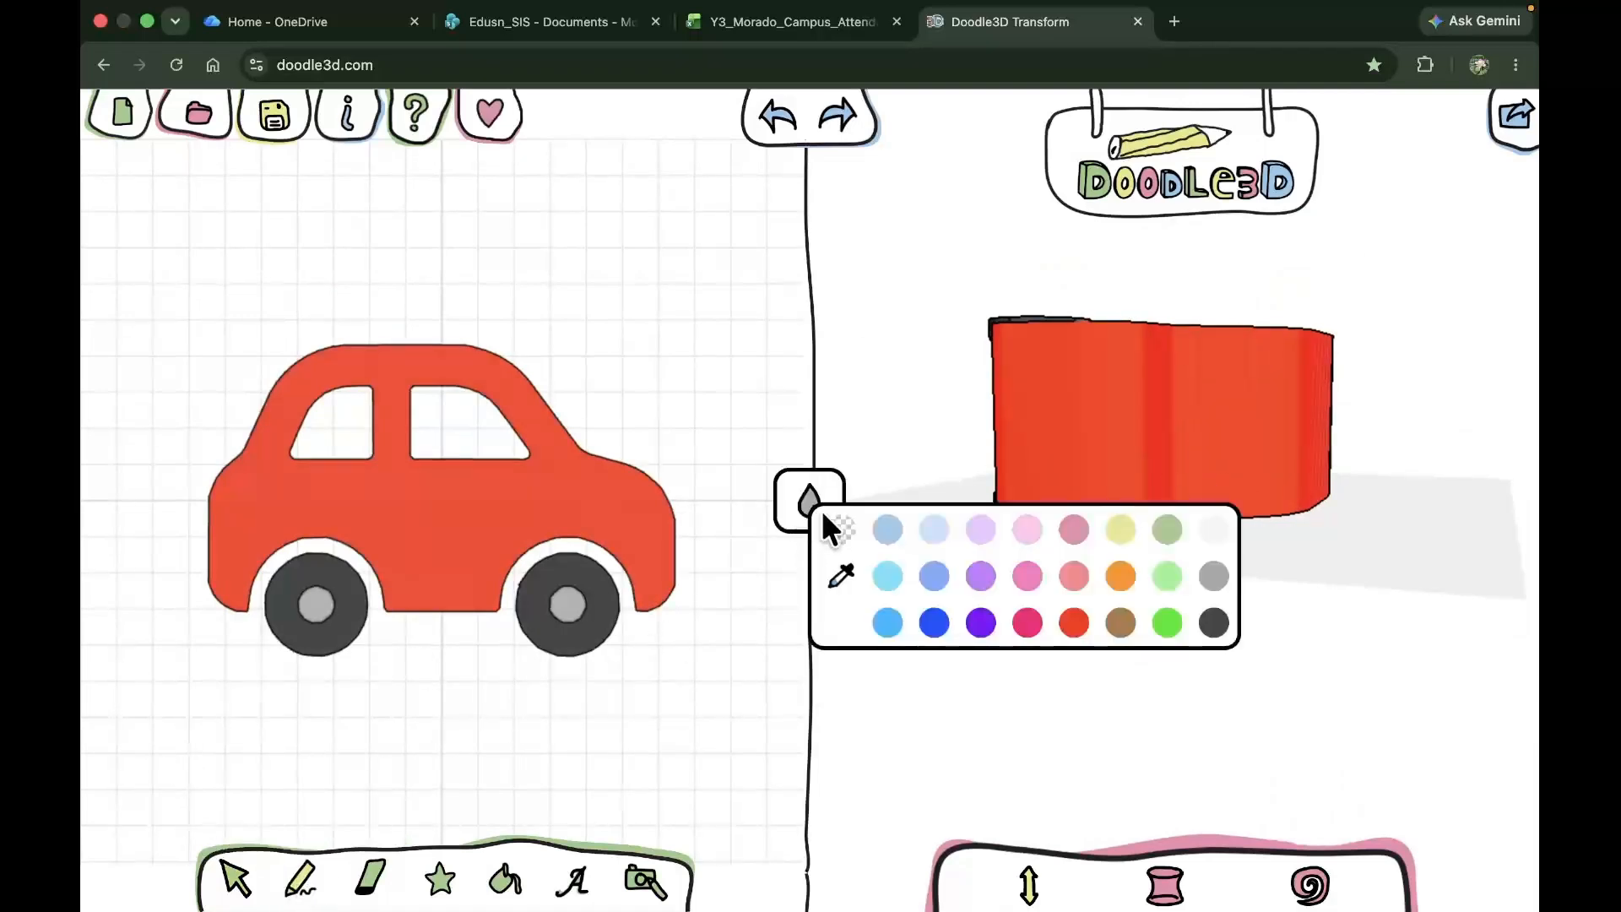
left_click(938, 531)
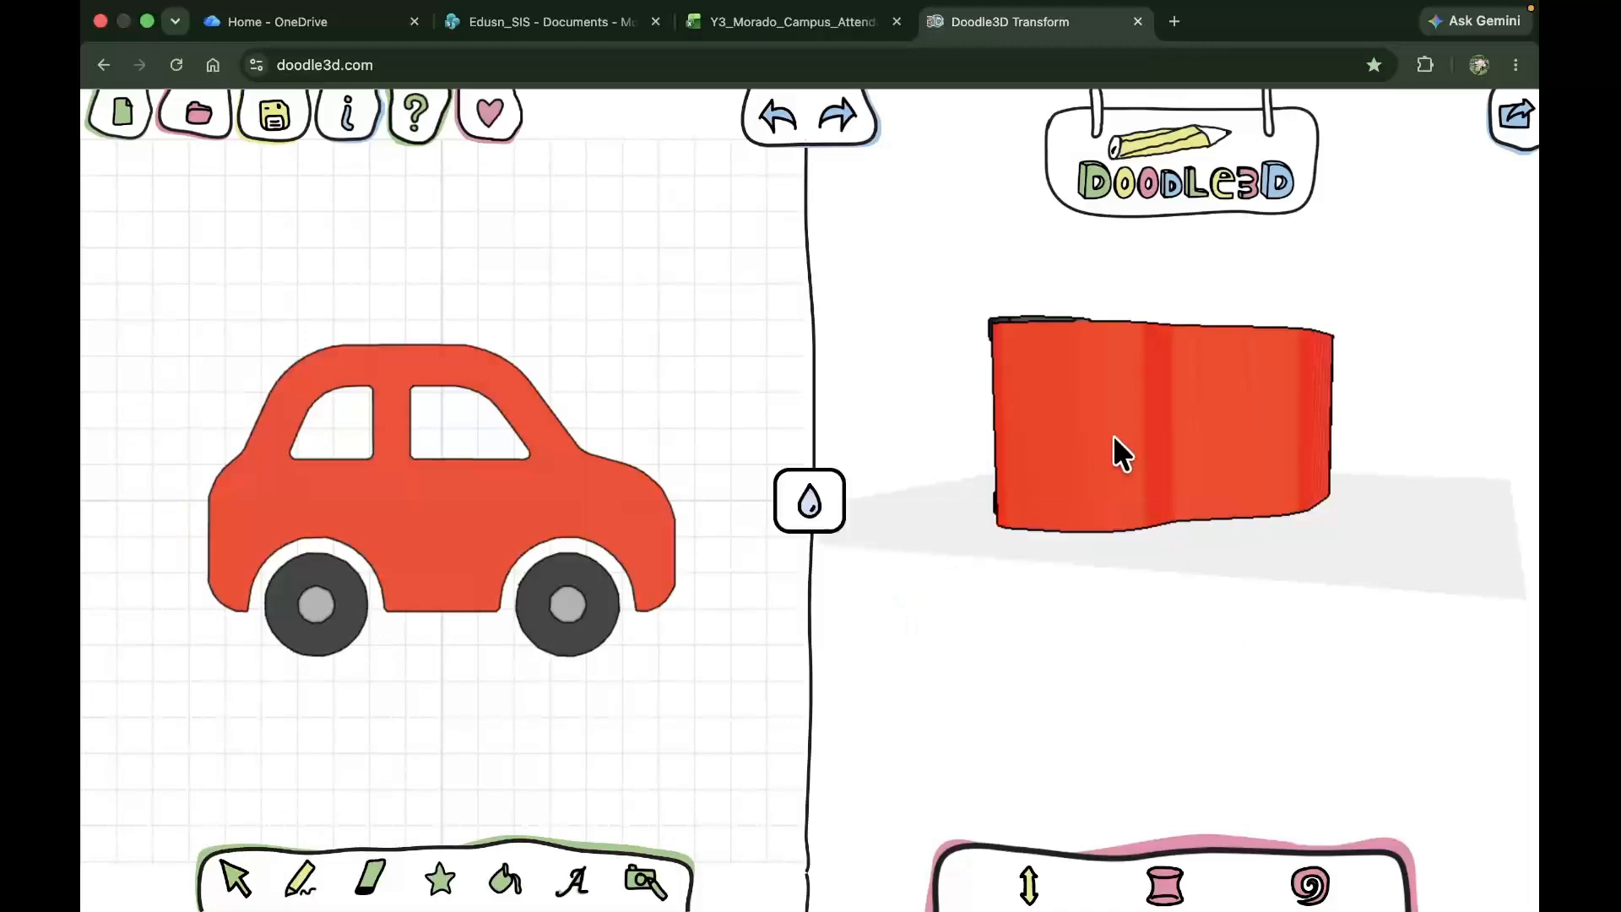
left_click_drag(1207, 343, 1224, 341)
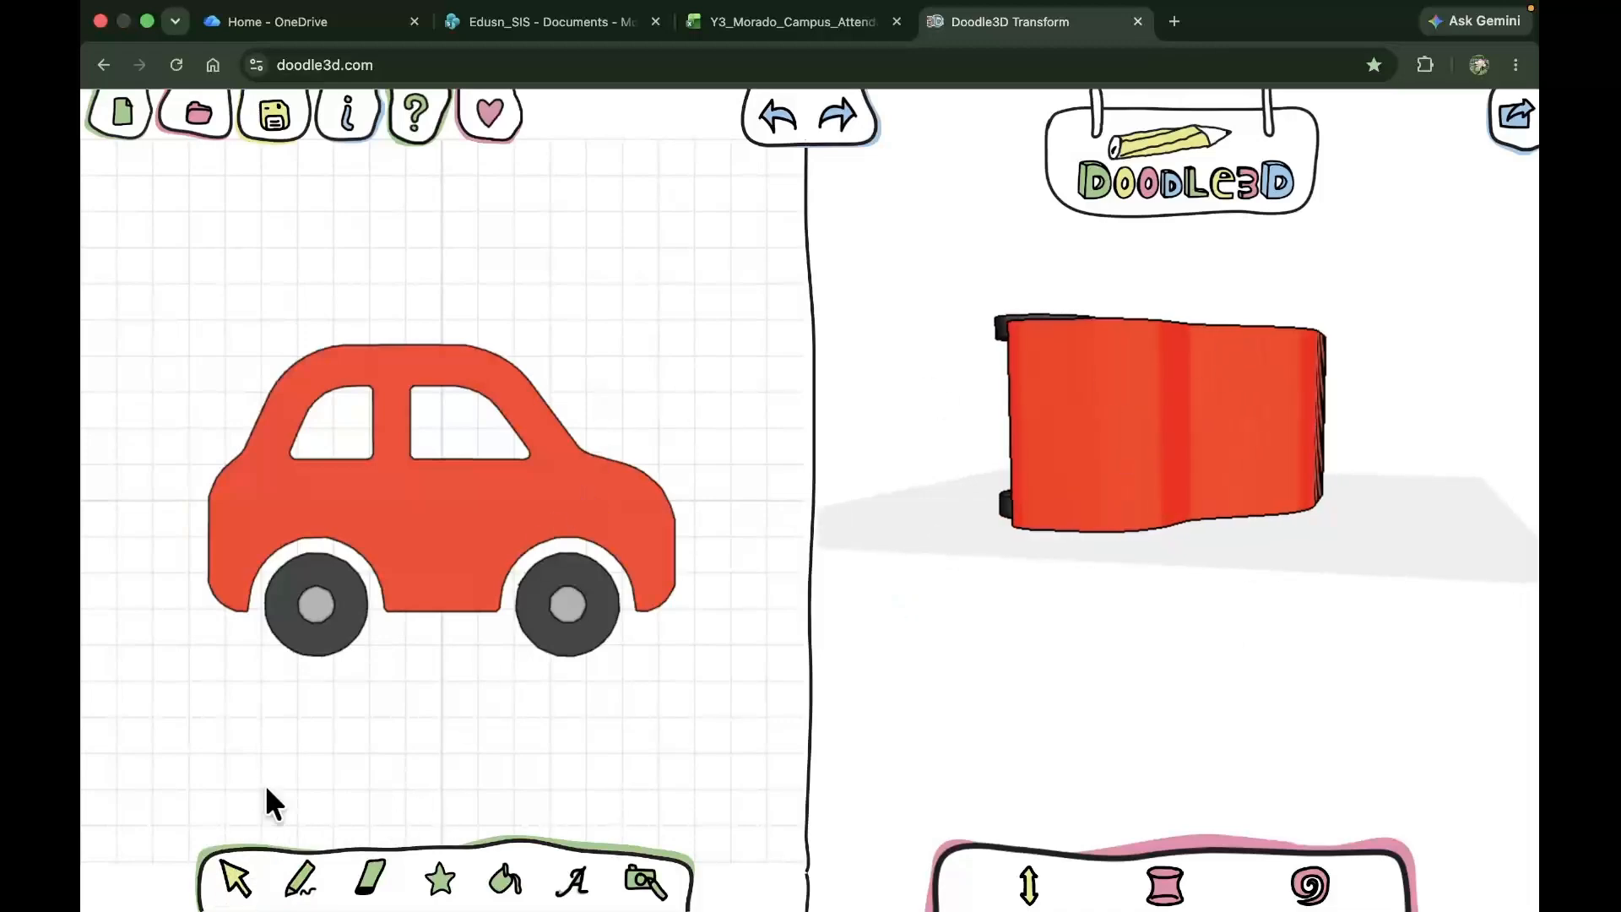
left_click(424, 527)
left_click_drag(1217, 338, 1224, 336)
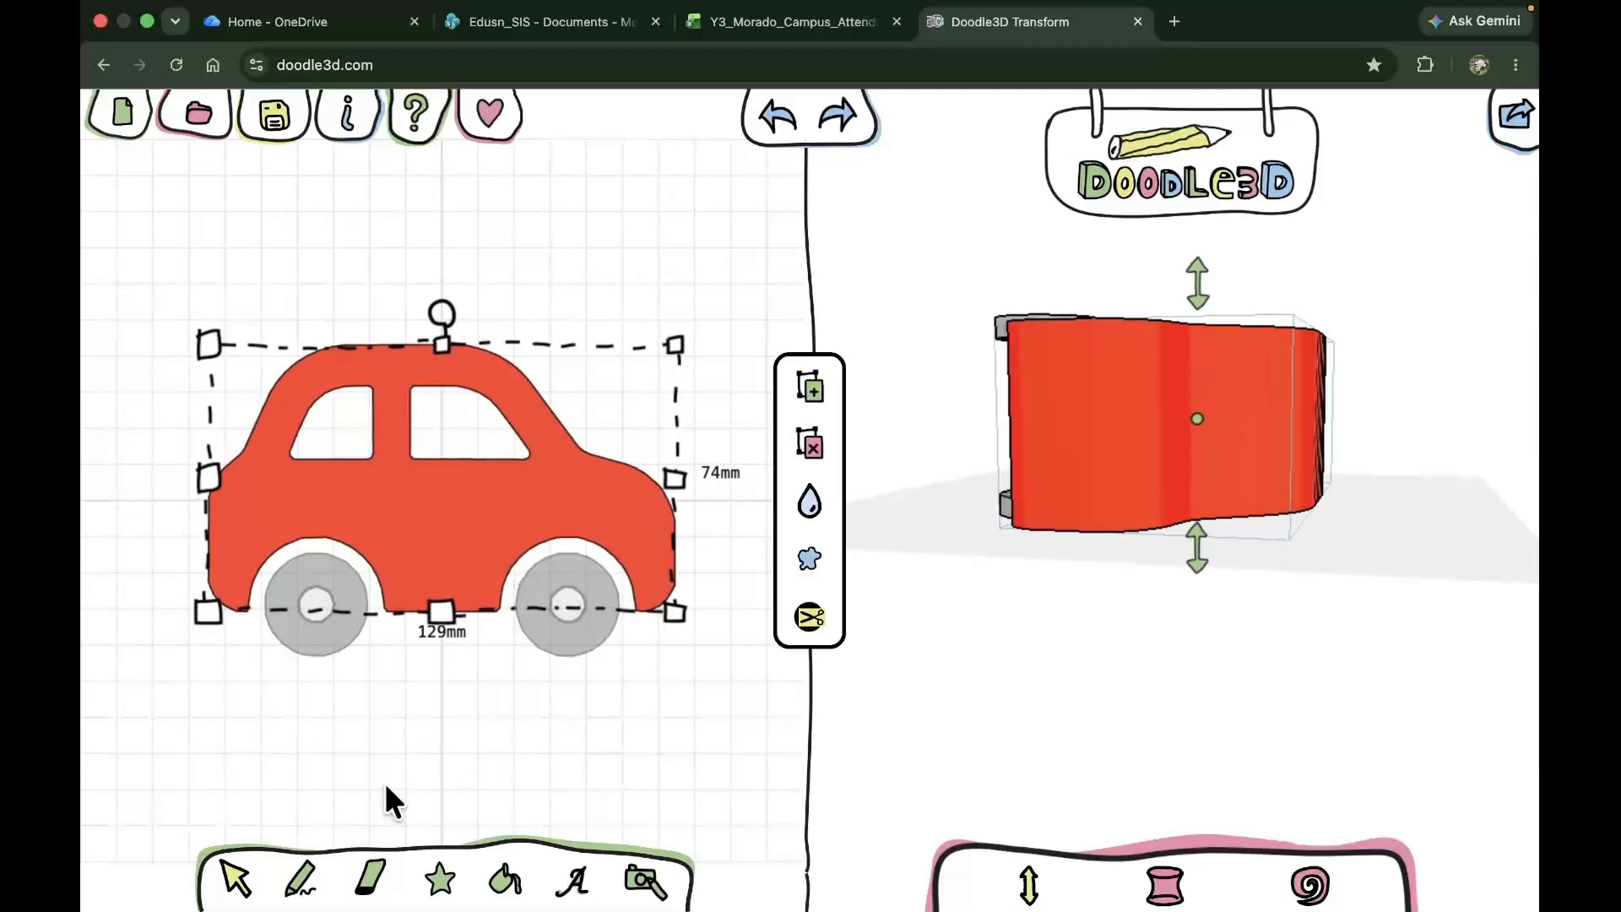
left_click(301, 880)
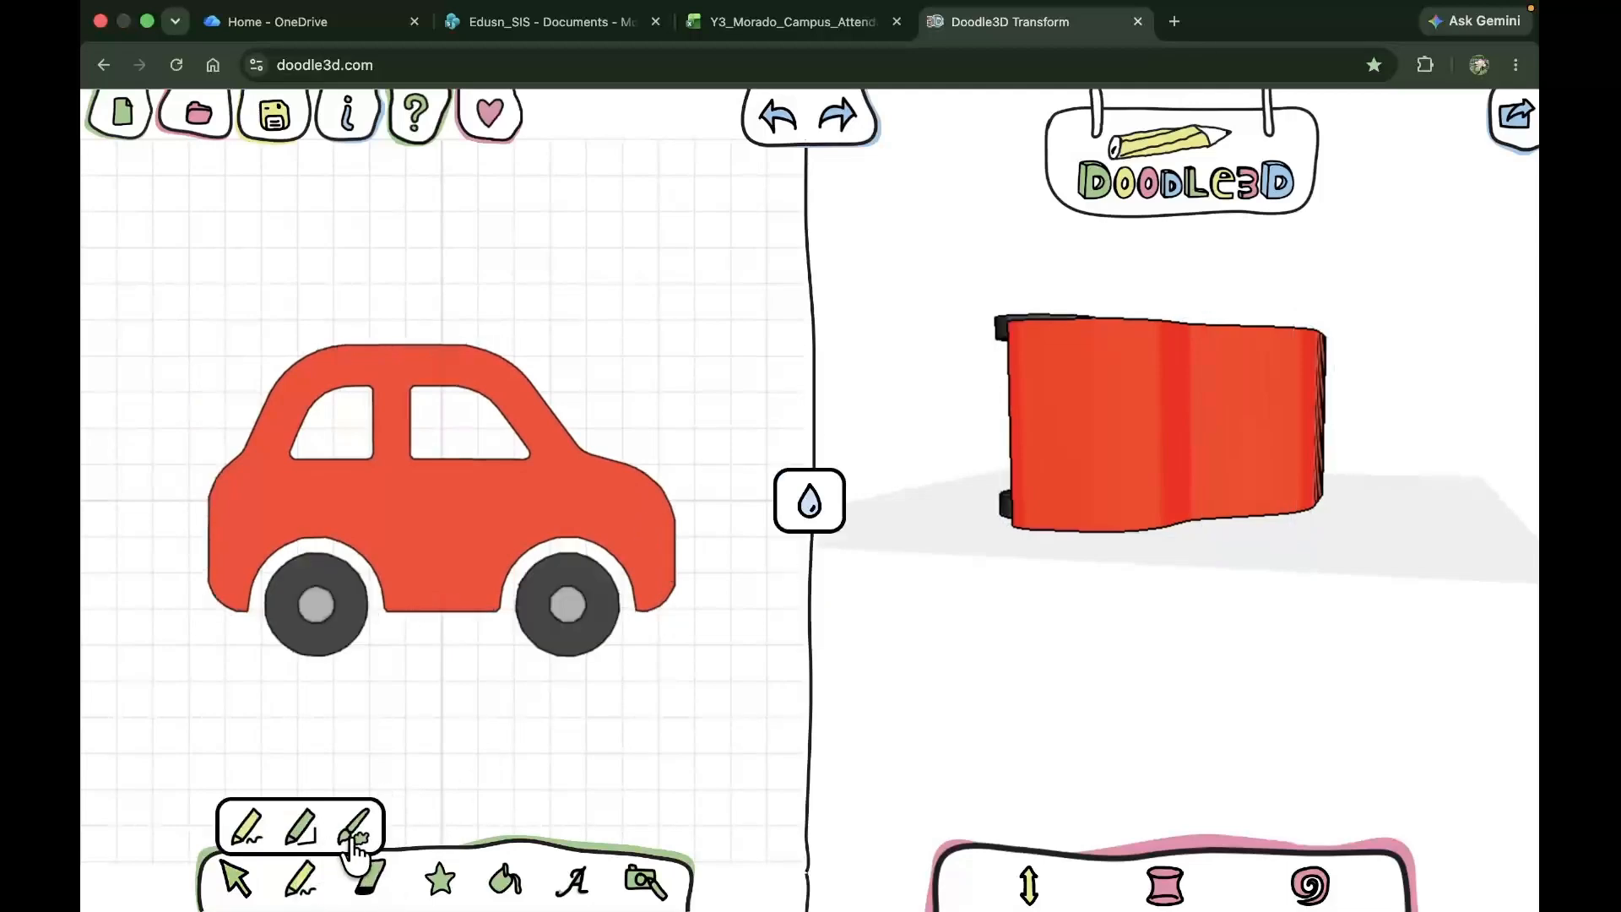
left_click(352, 844)
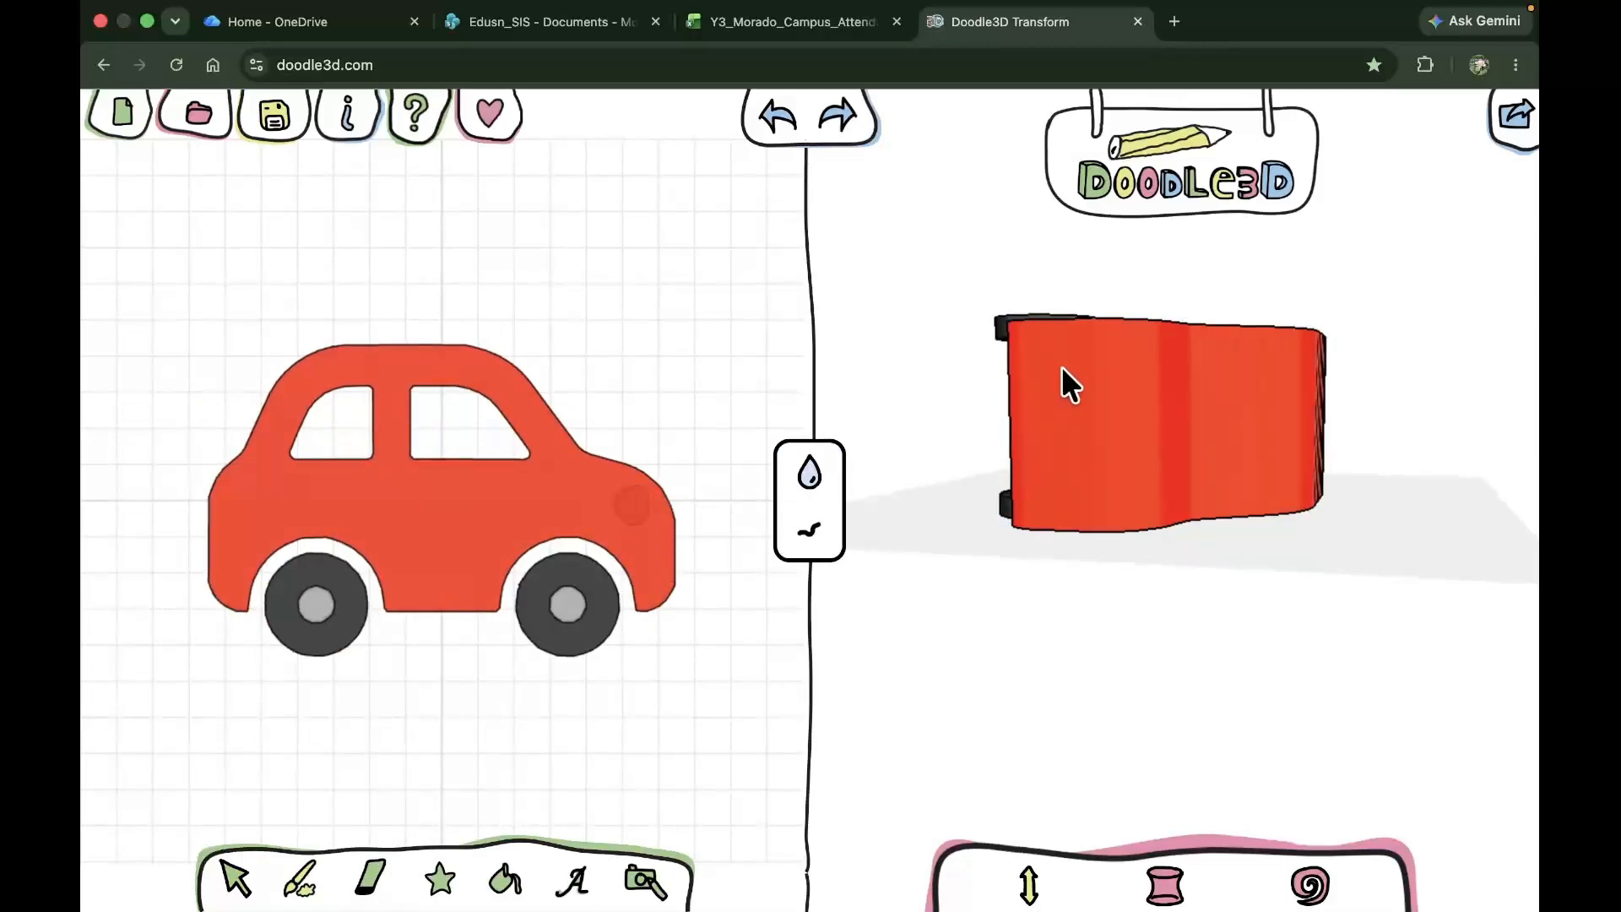
left_click_drag(958, 471, 1038, 545)
left_click(701, 588)
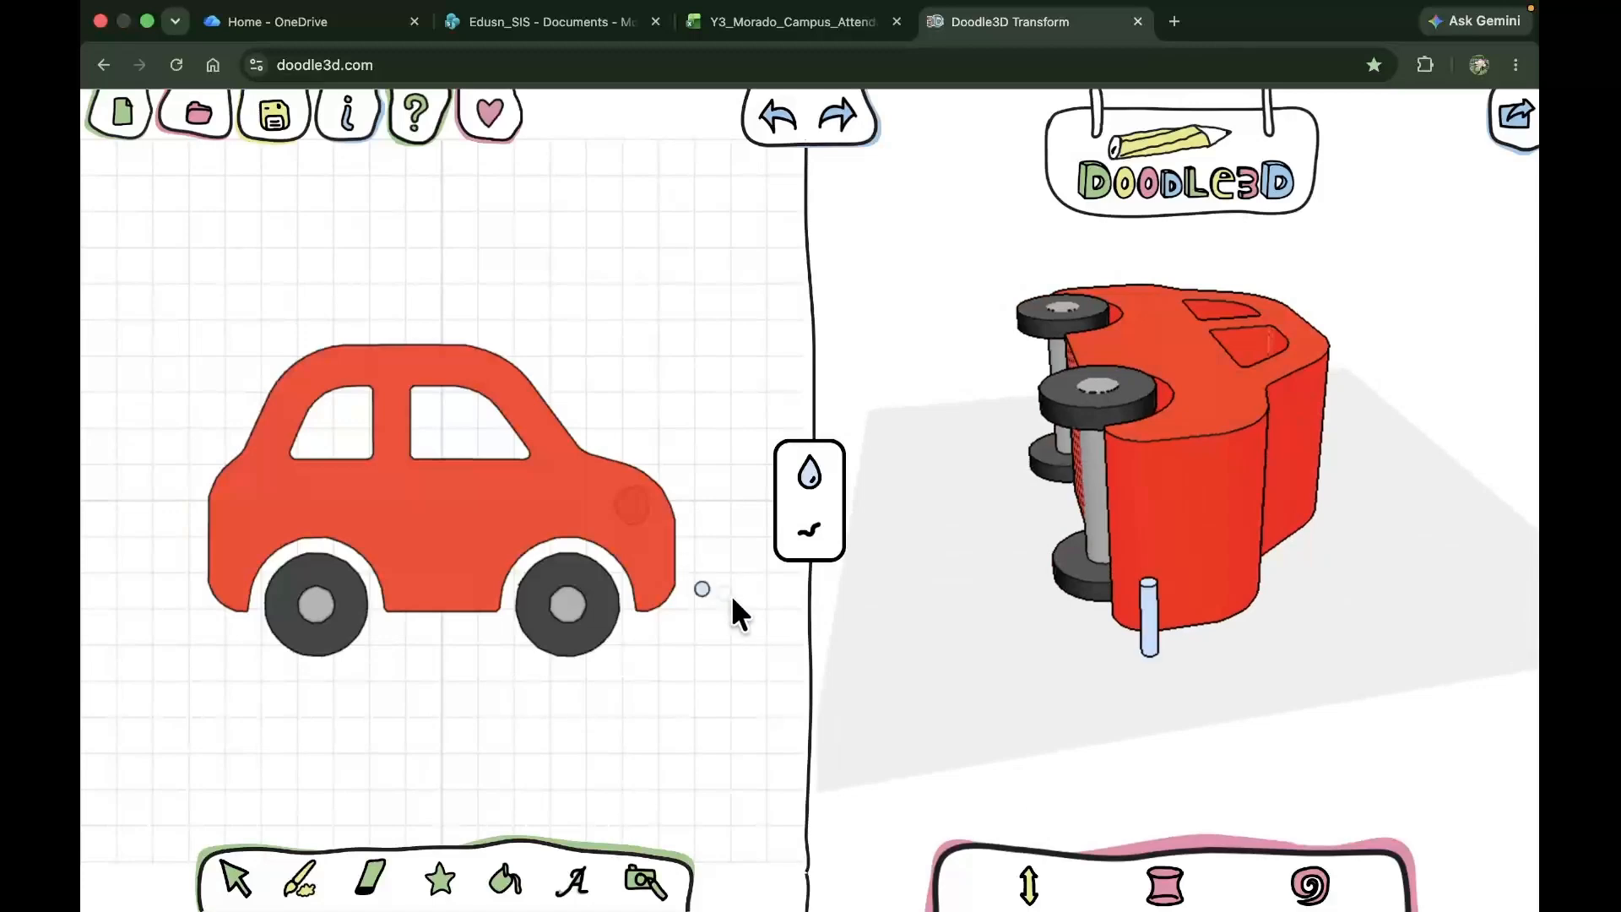
left_click_drag(1146, 603, 1411, 623)
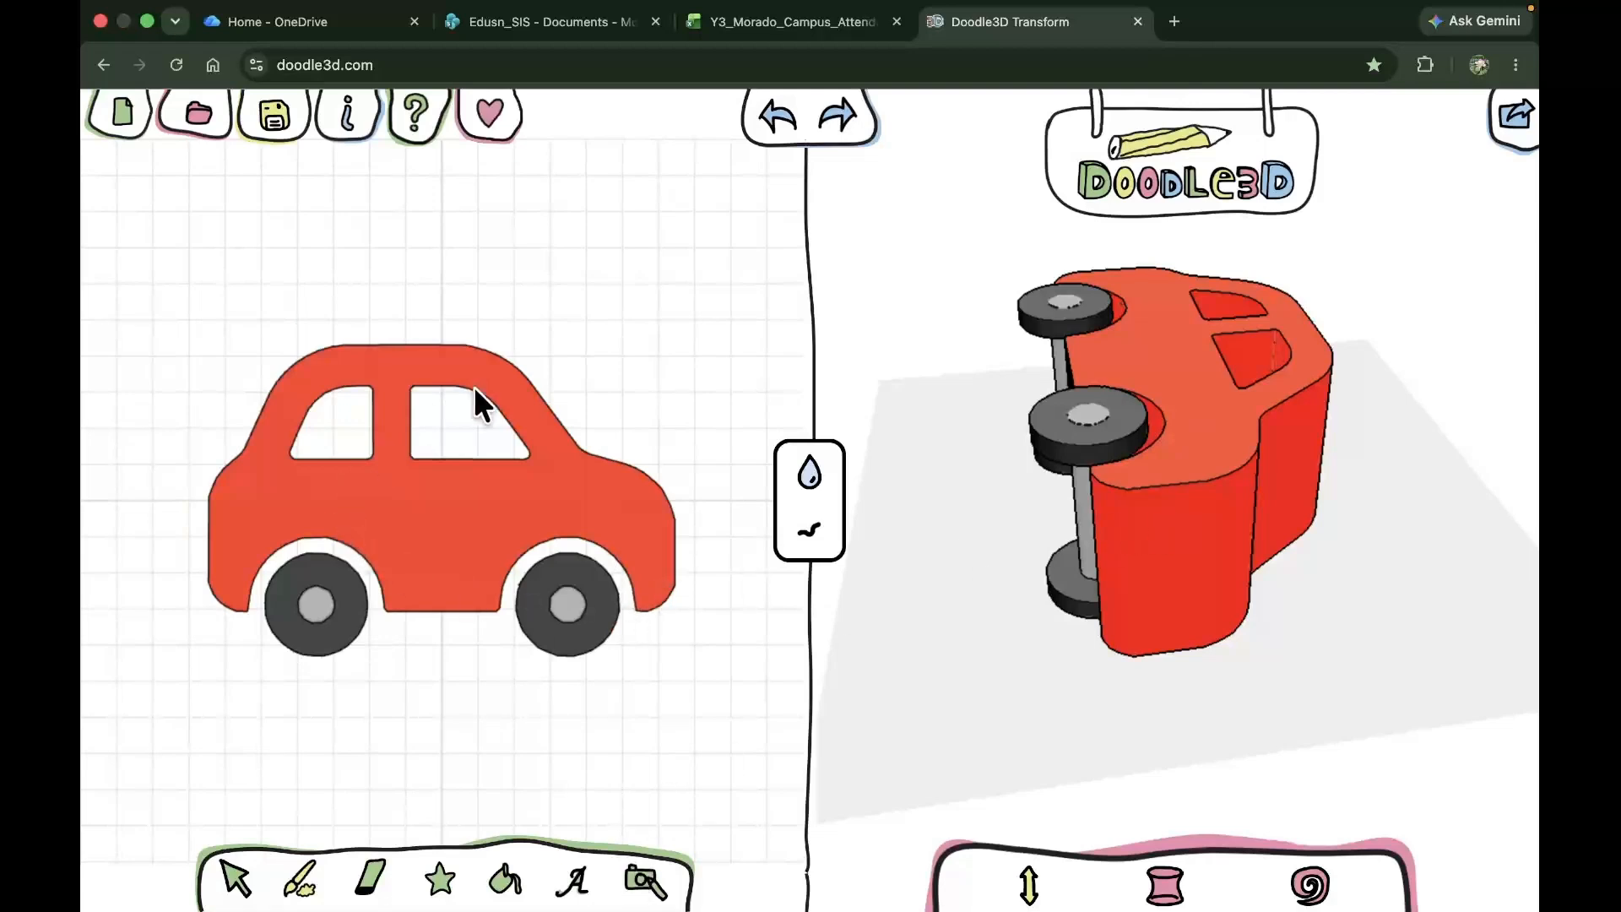
Search Google for "ship outline images" in a new browser tab
left_click(1178, 24)
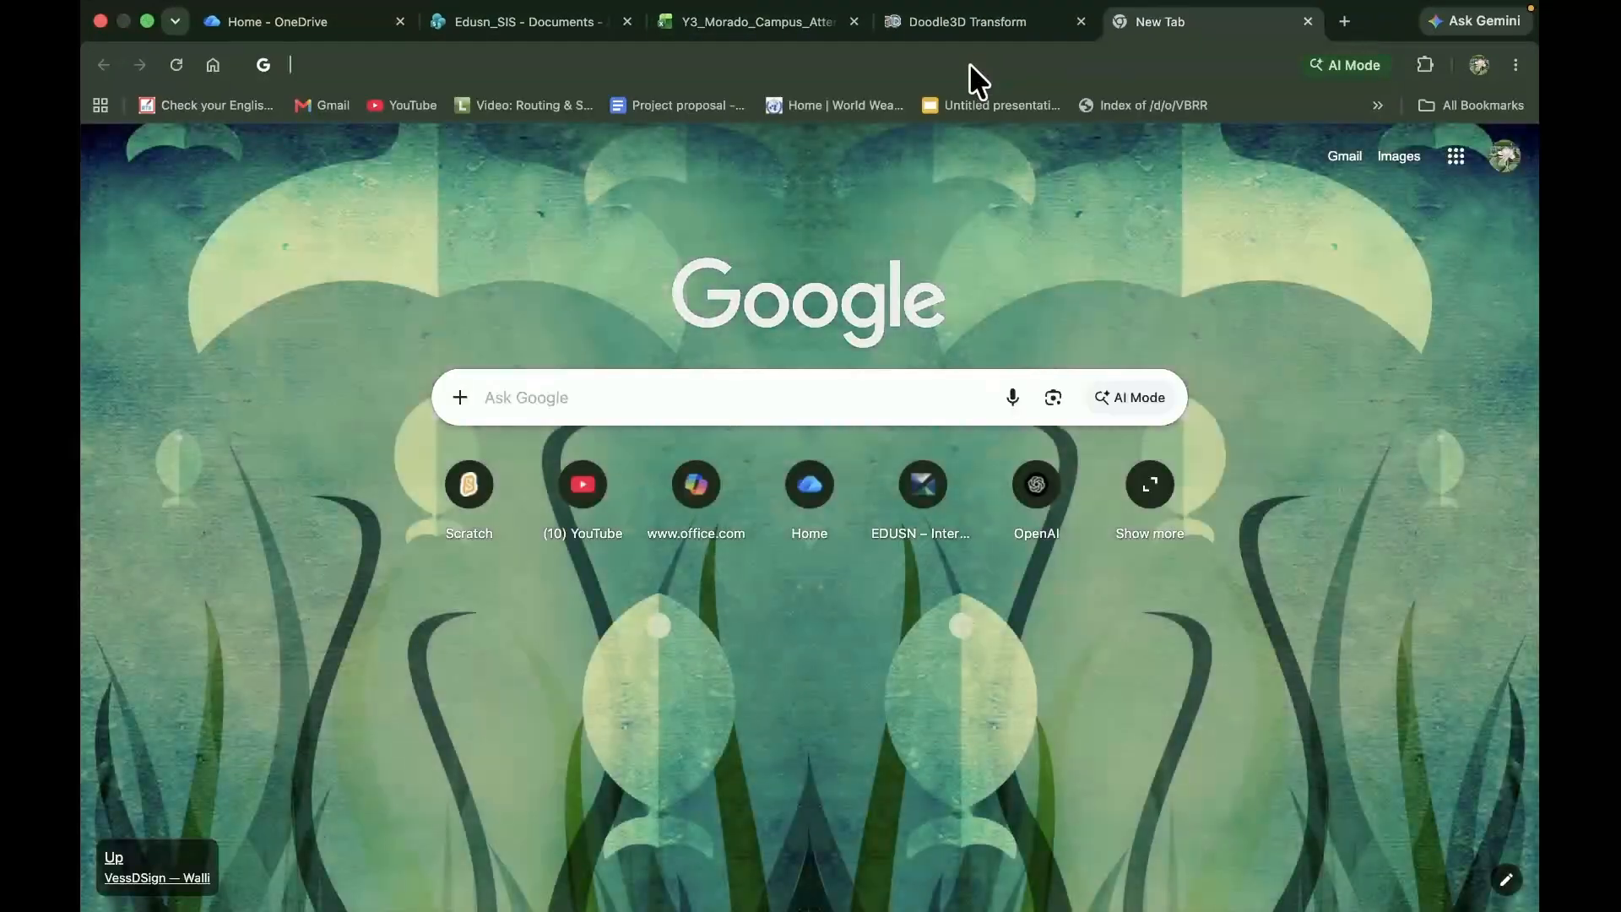
left_click(969, 64)
type("ship ")
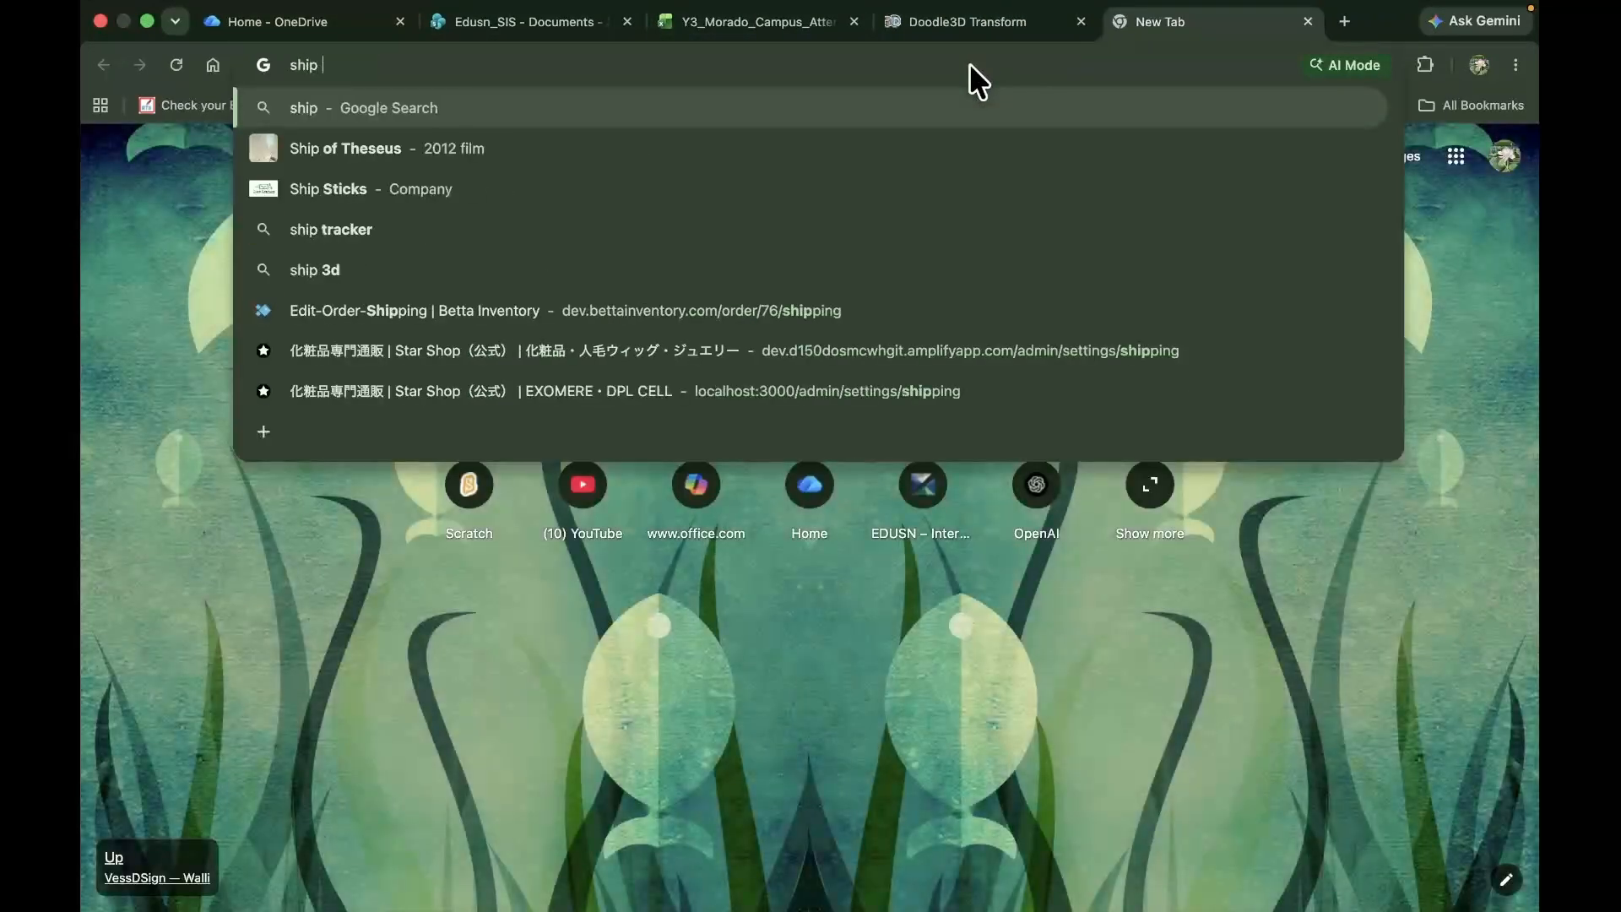
type("outline images")
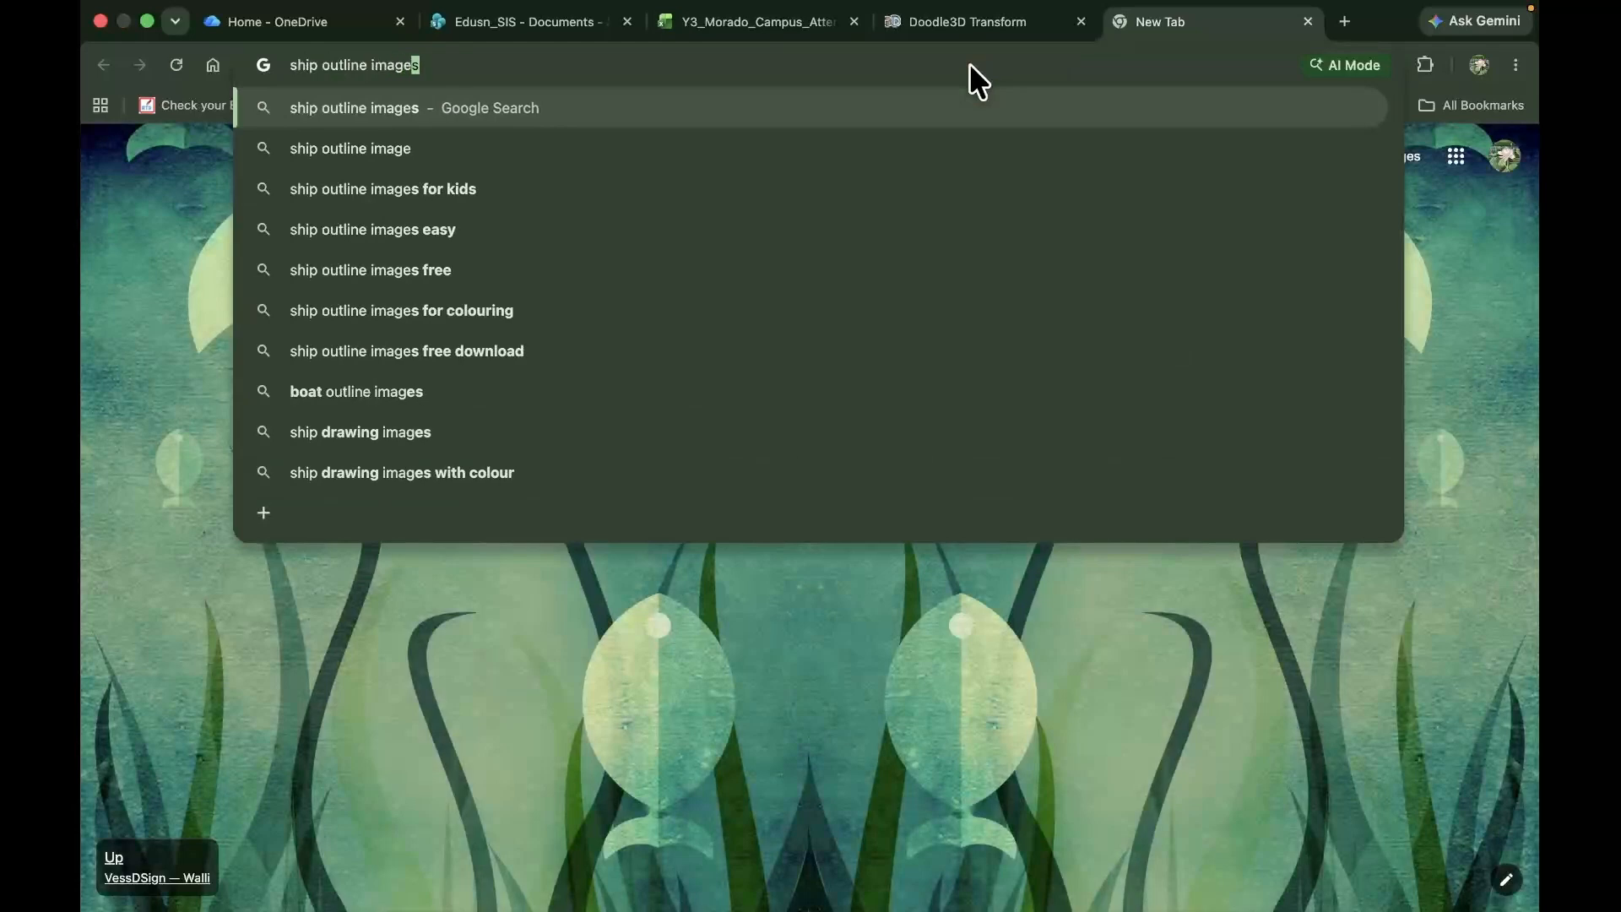
key("Return")
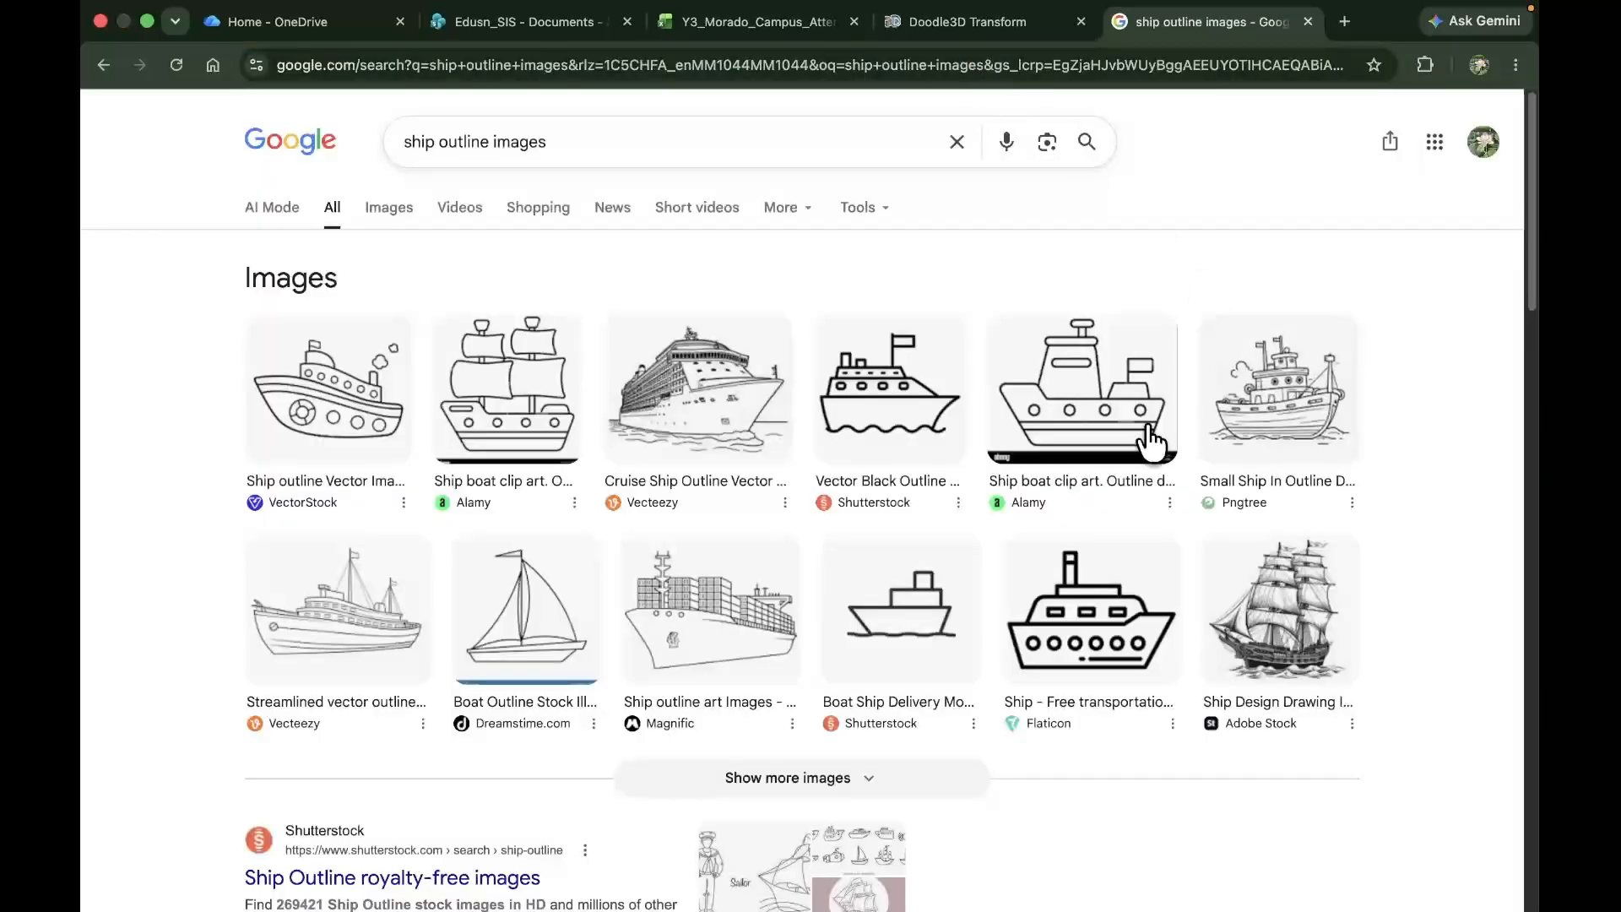
Examine the full set of ship outline image results for a simple drawing suitable for tracing
scroll(878, 517, "down", 3)
scroll(437, 251, "up", 1)
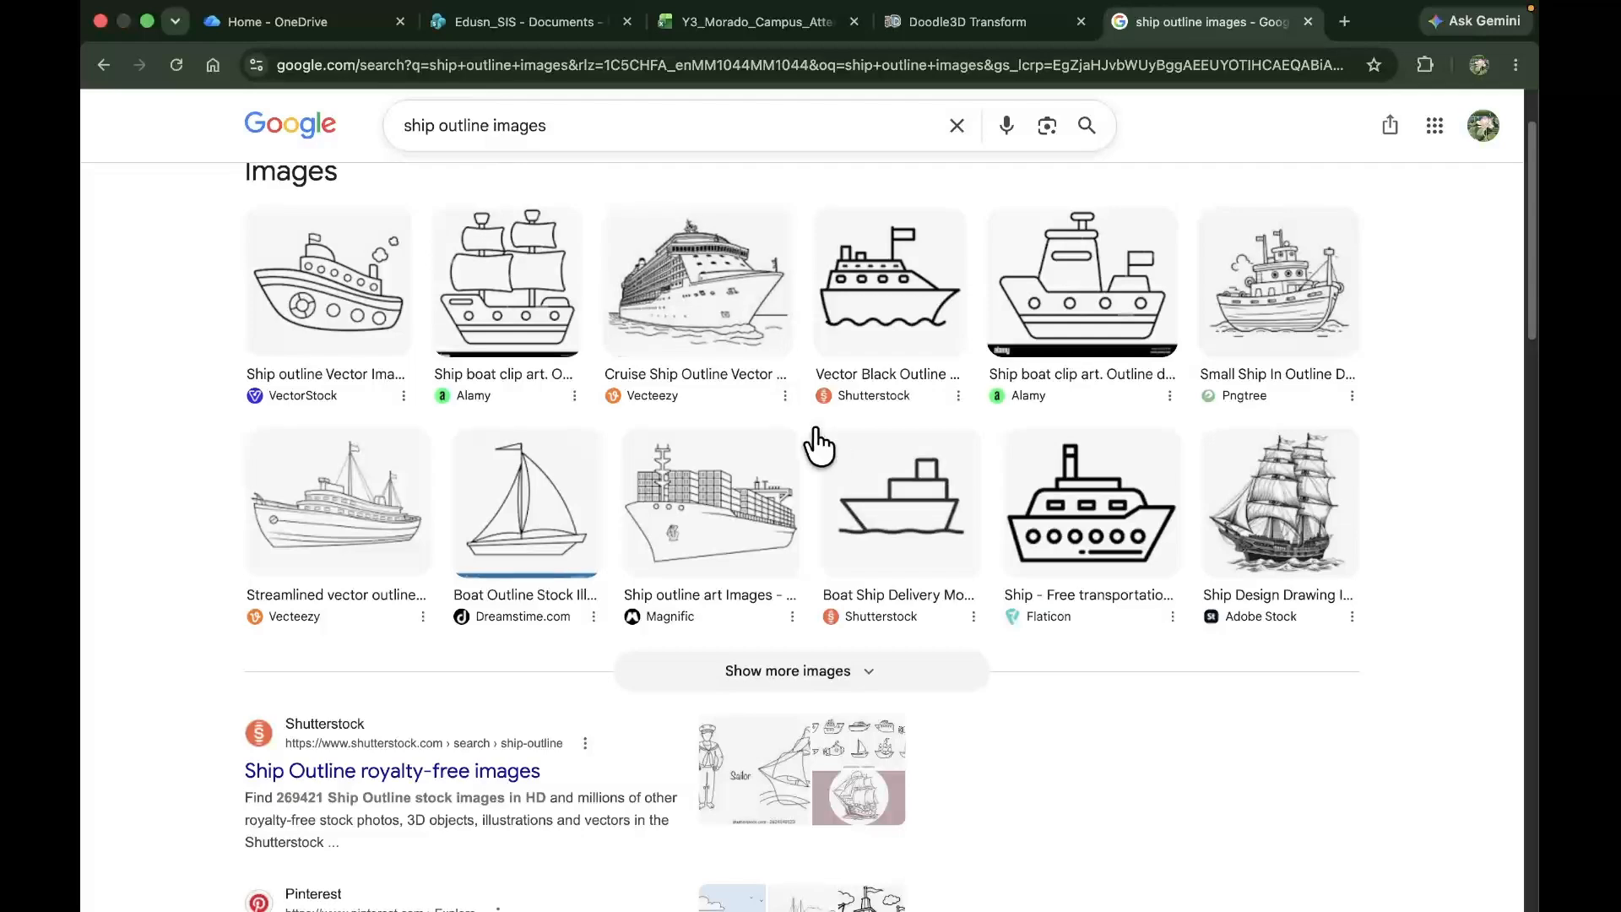
scroll(380, 152, "up", 2)
left_click(384, 209)
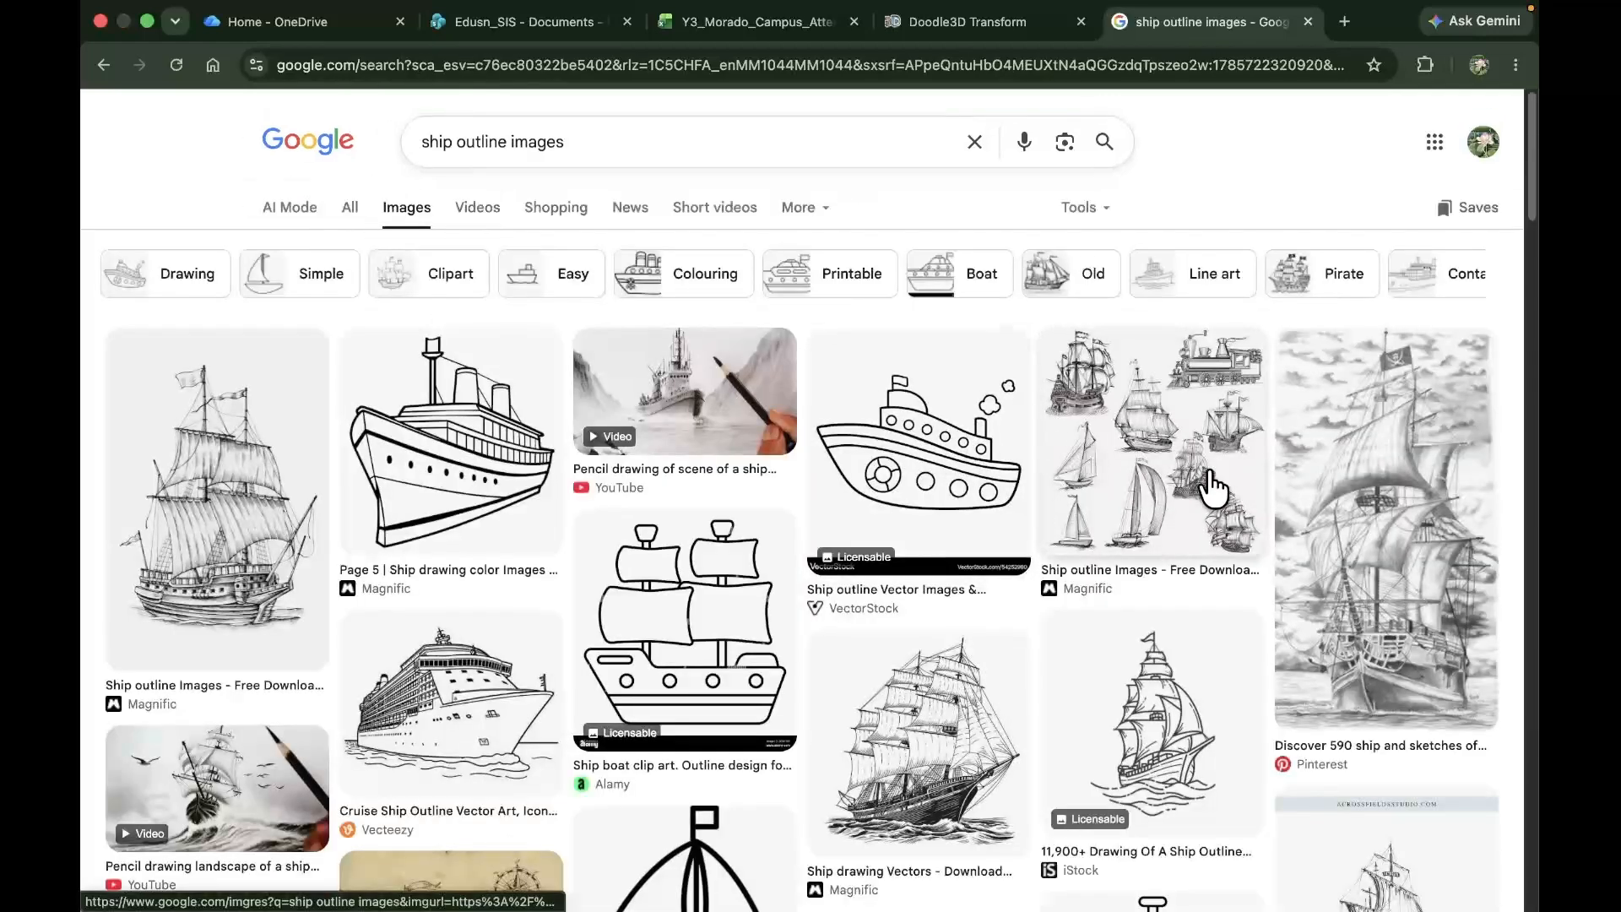
scroll(984, 541, "down", 4)
scroll(982, 537, "down", 3)
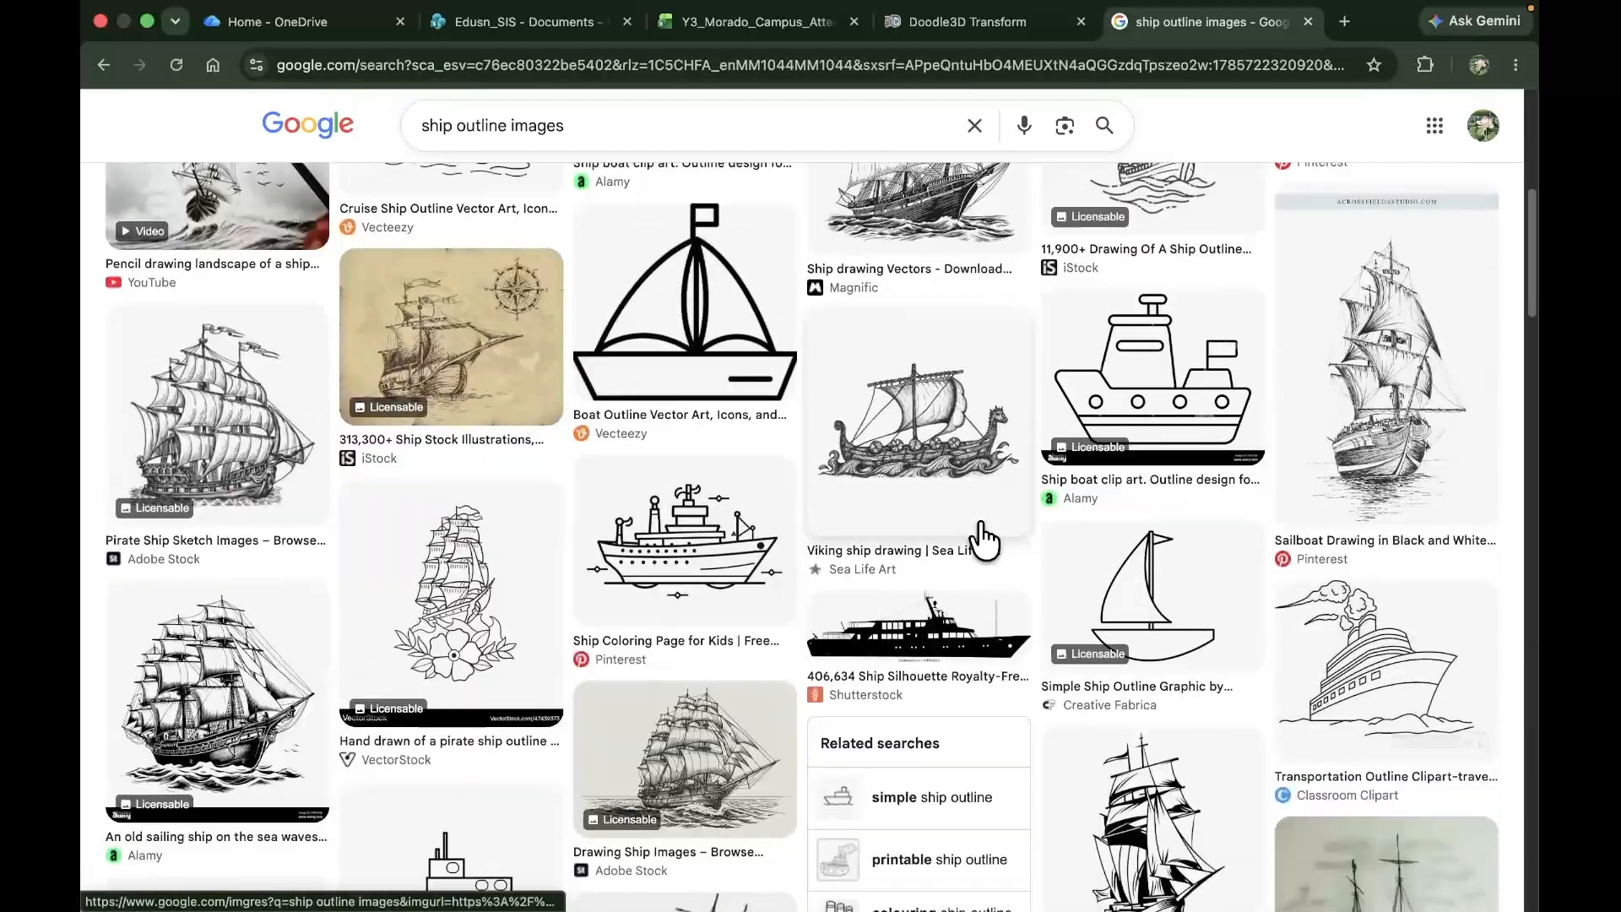
scroll(979, 533, "up", 7)
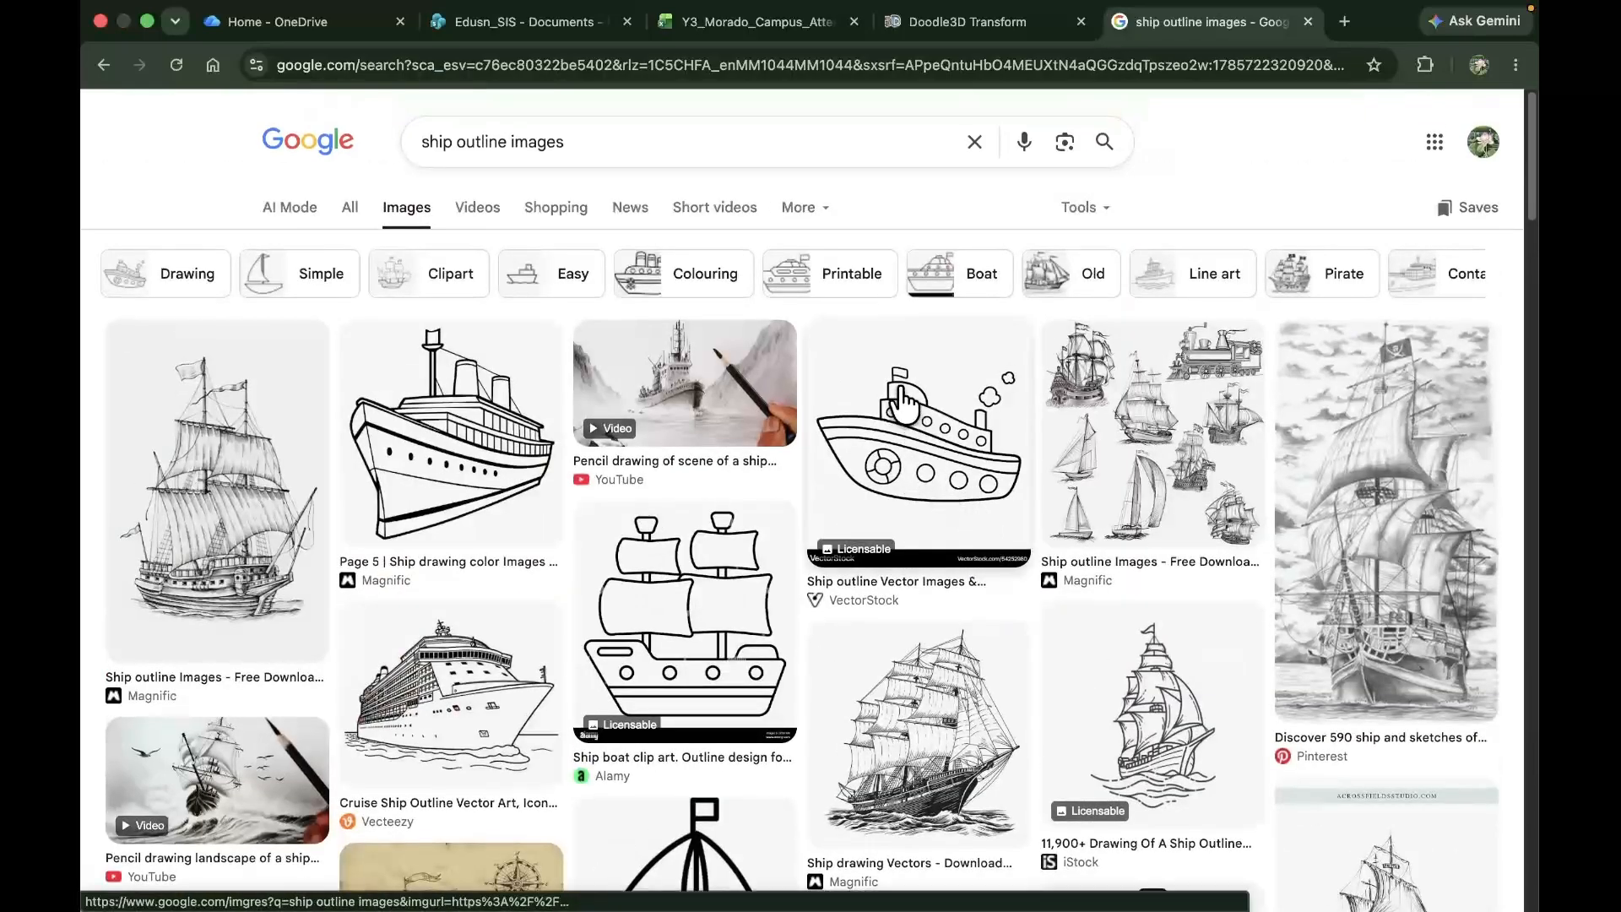
scroll(897, 581, "down", 4)
scroll(898, 581, "down", 8)
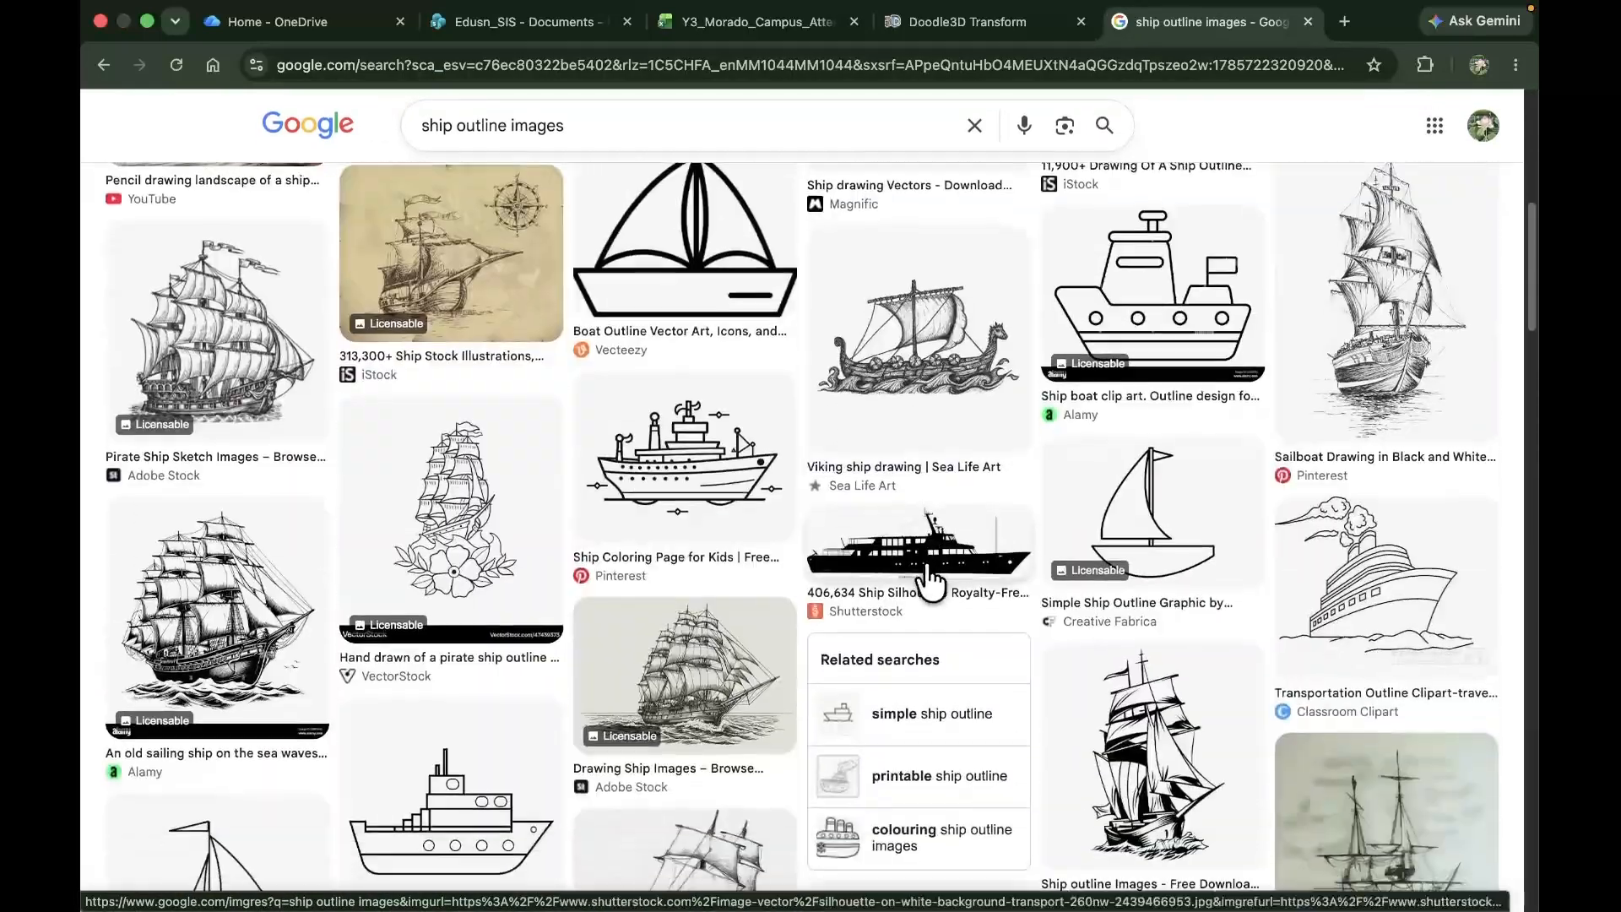
scroll(929, 580, "up", 12)
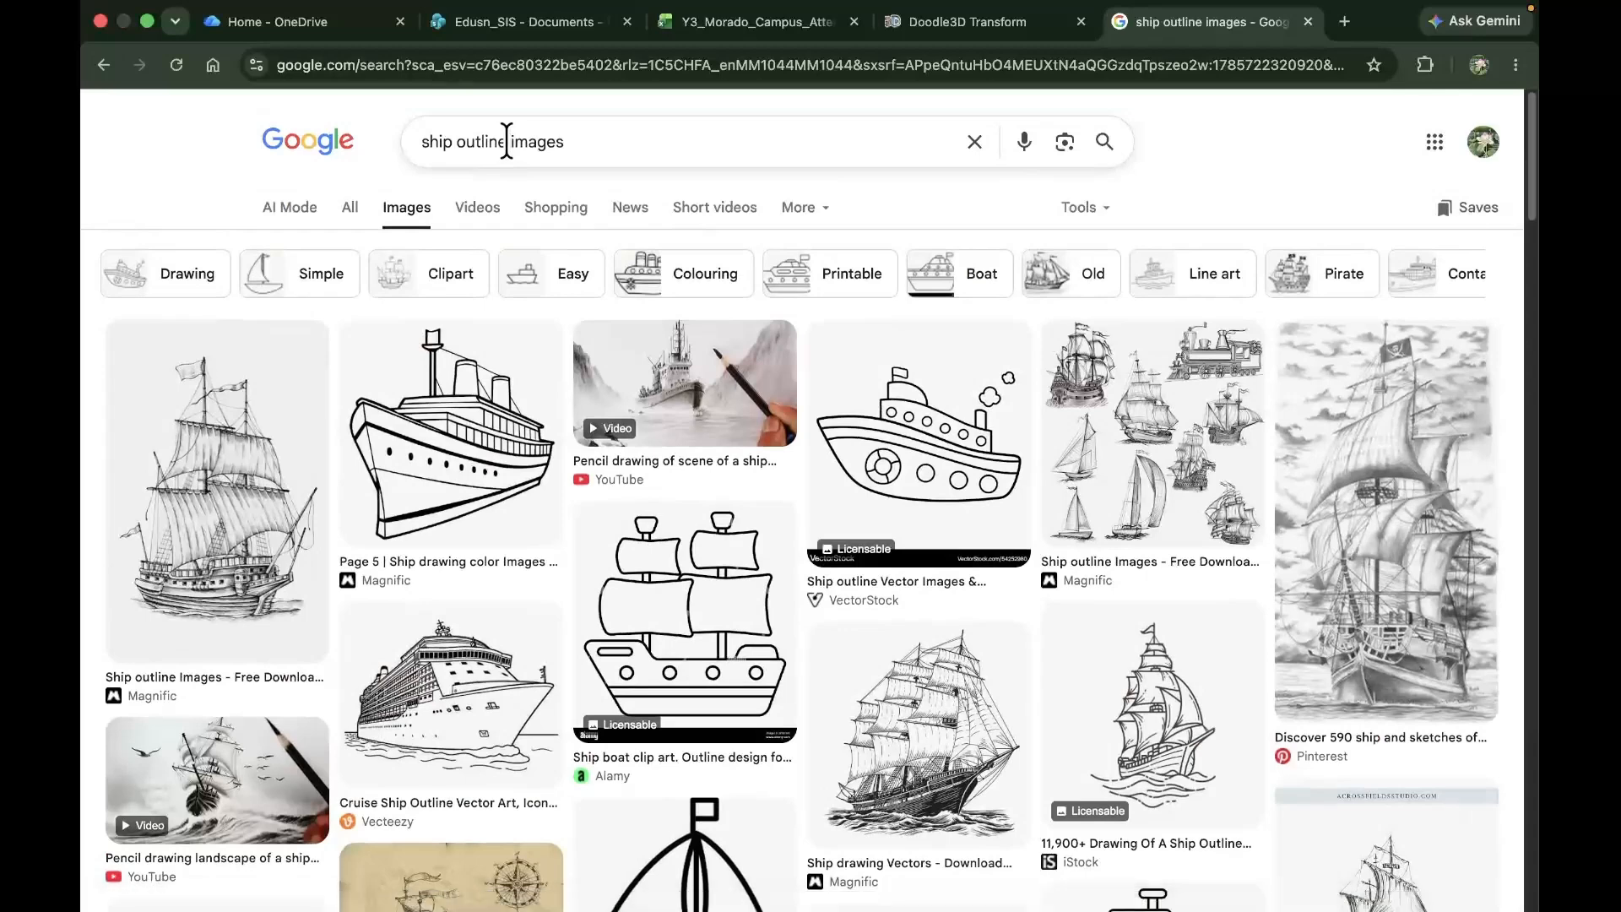
Change the image search to "boat outline images"
left_click_drag(564, 141, 411, 144)
type("boad")
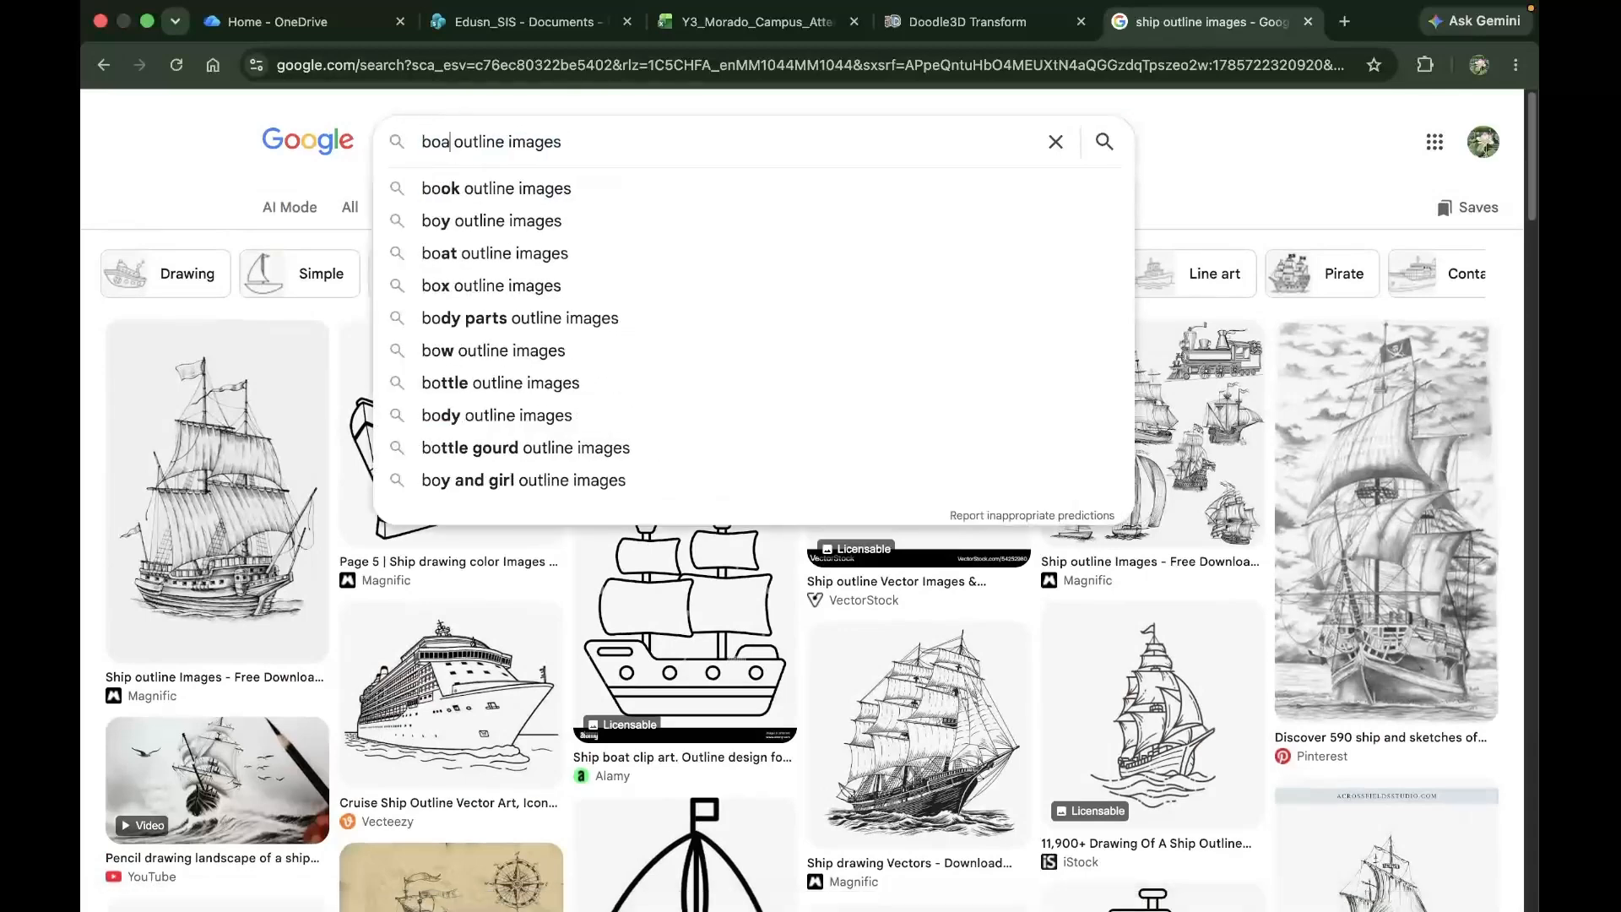
key("BackSpace")
type("t")
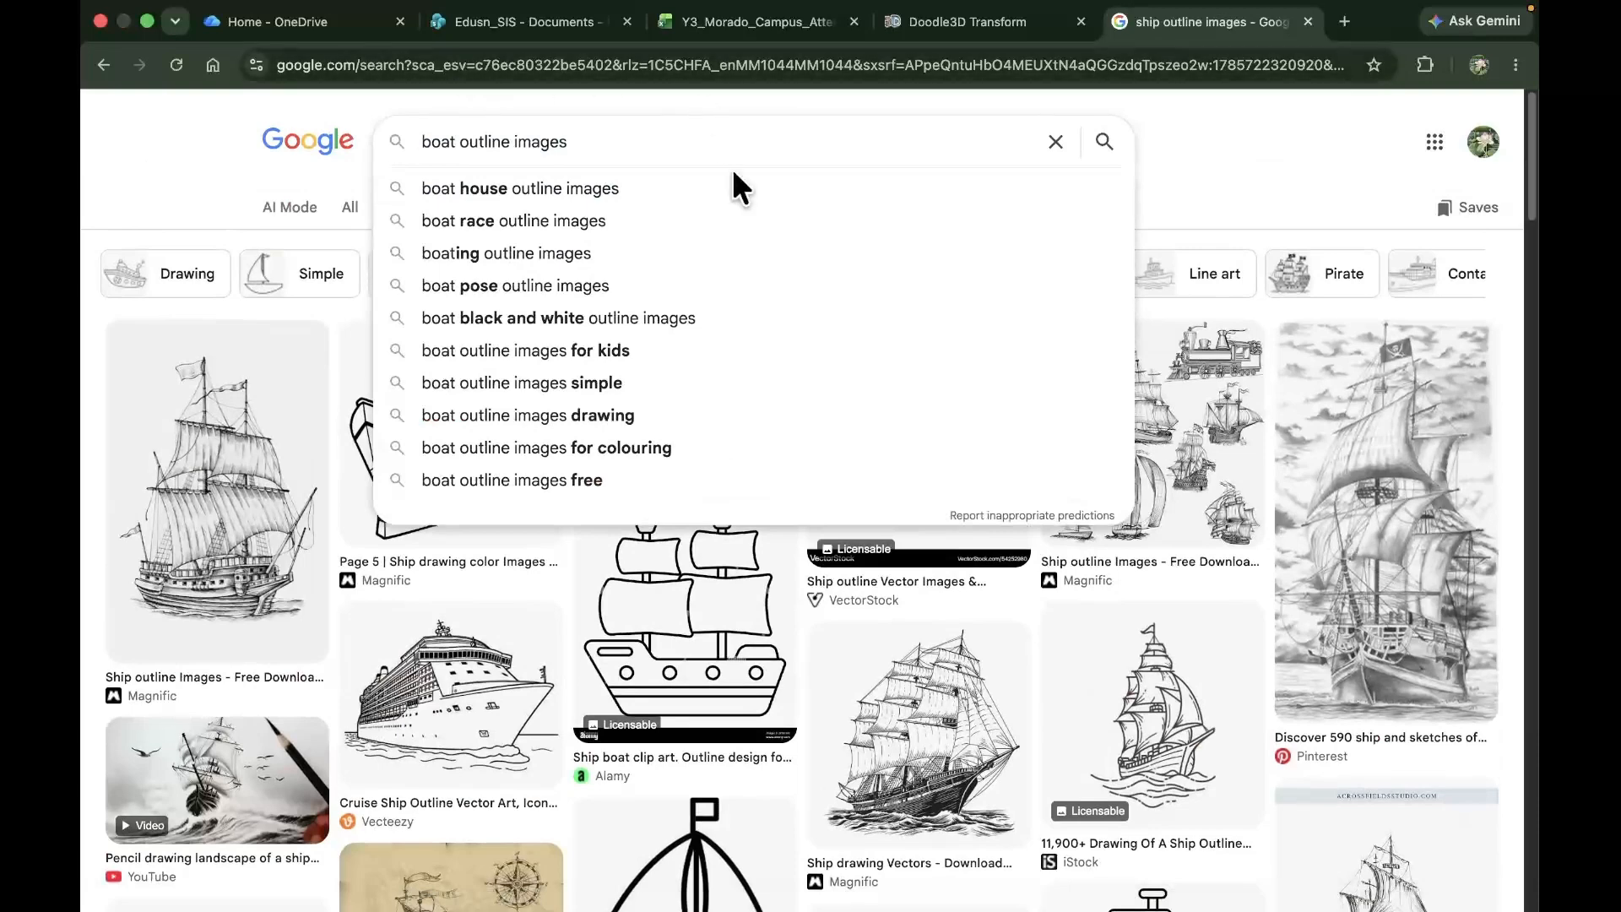
key("Return")
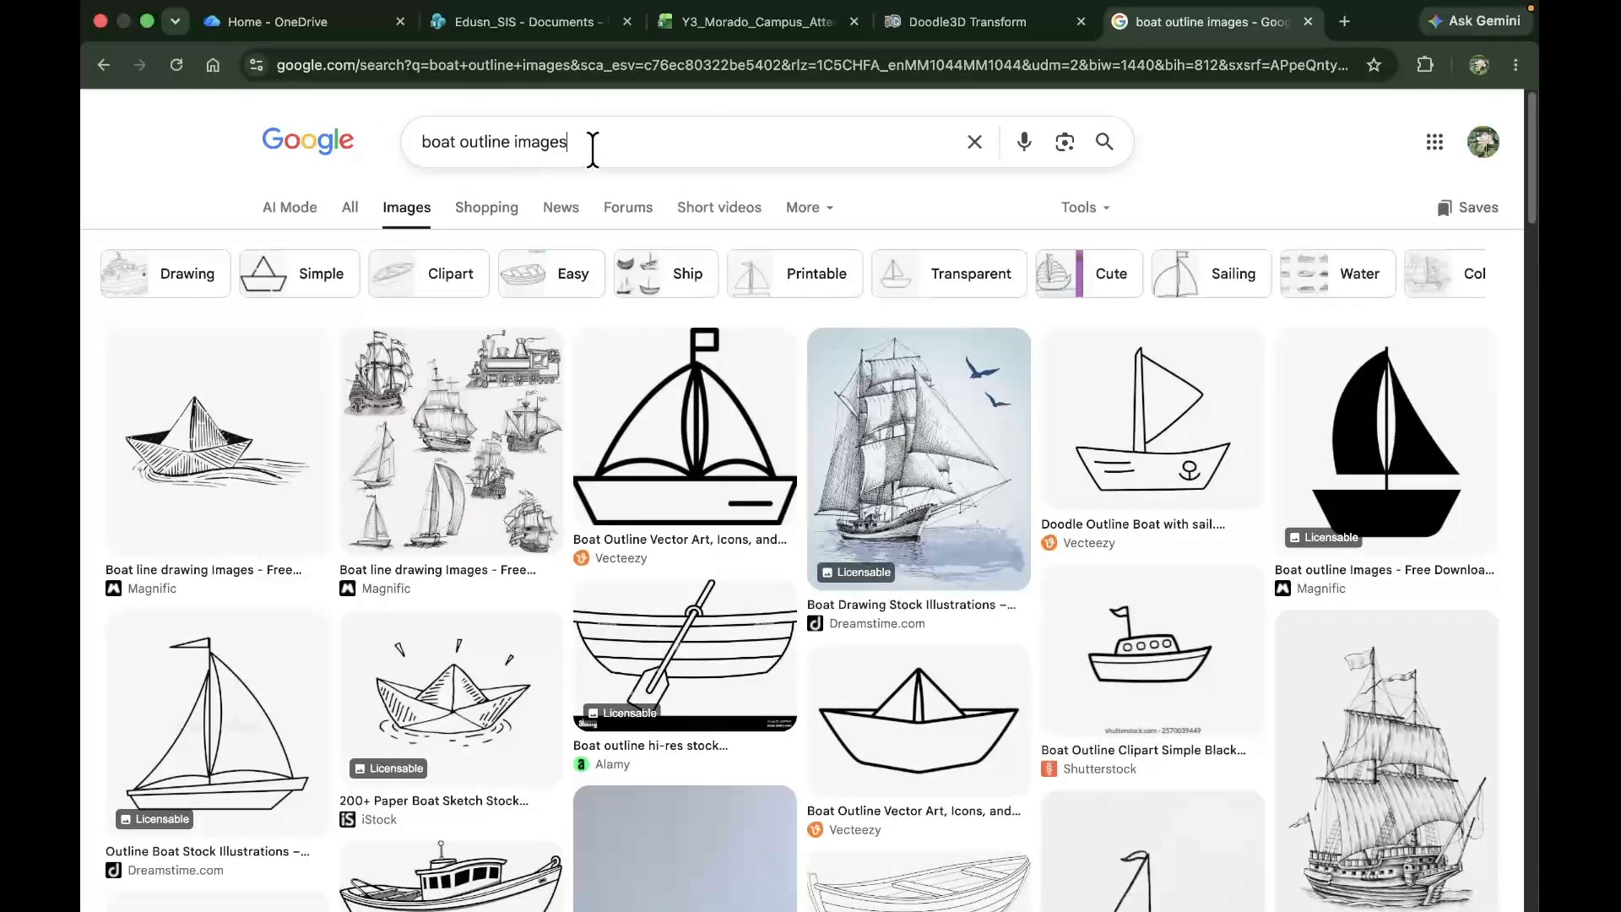
left_click(590, 143)
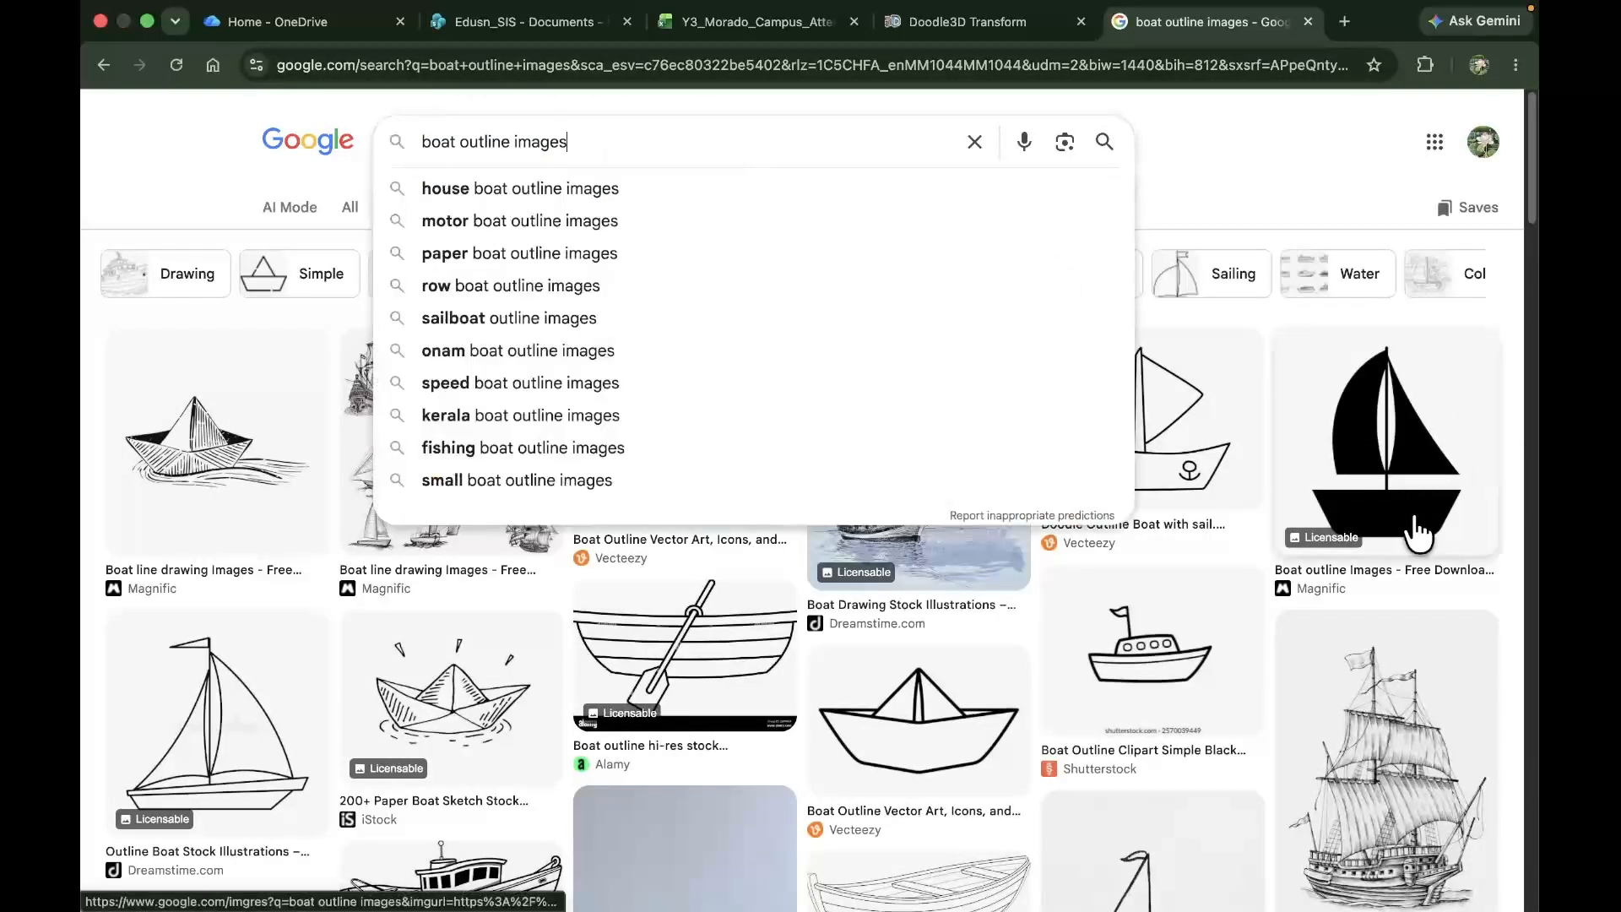
left_click(1186, 209)
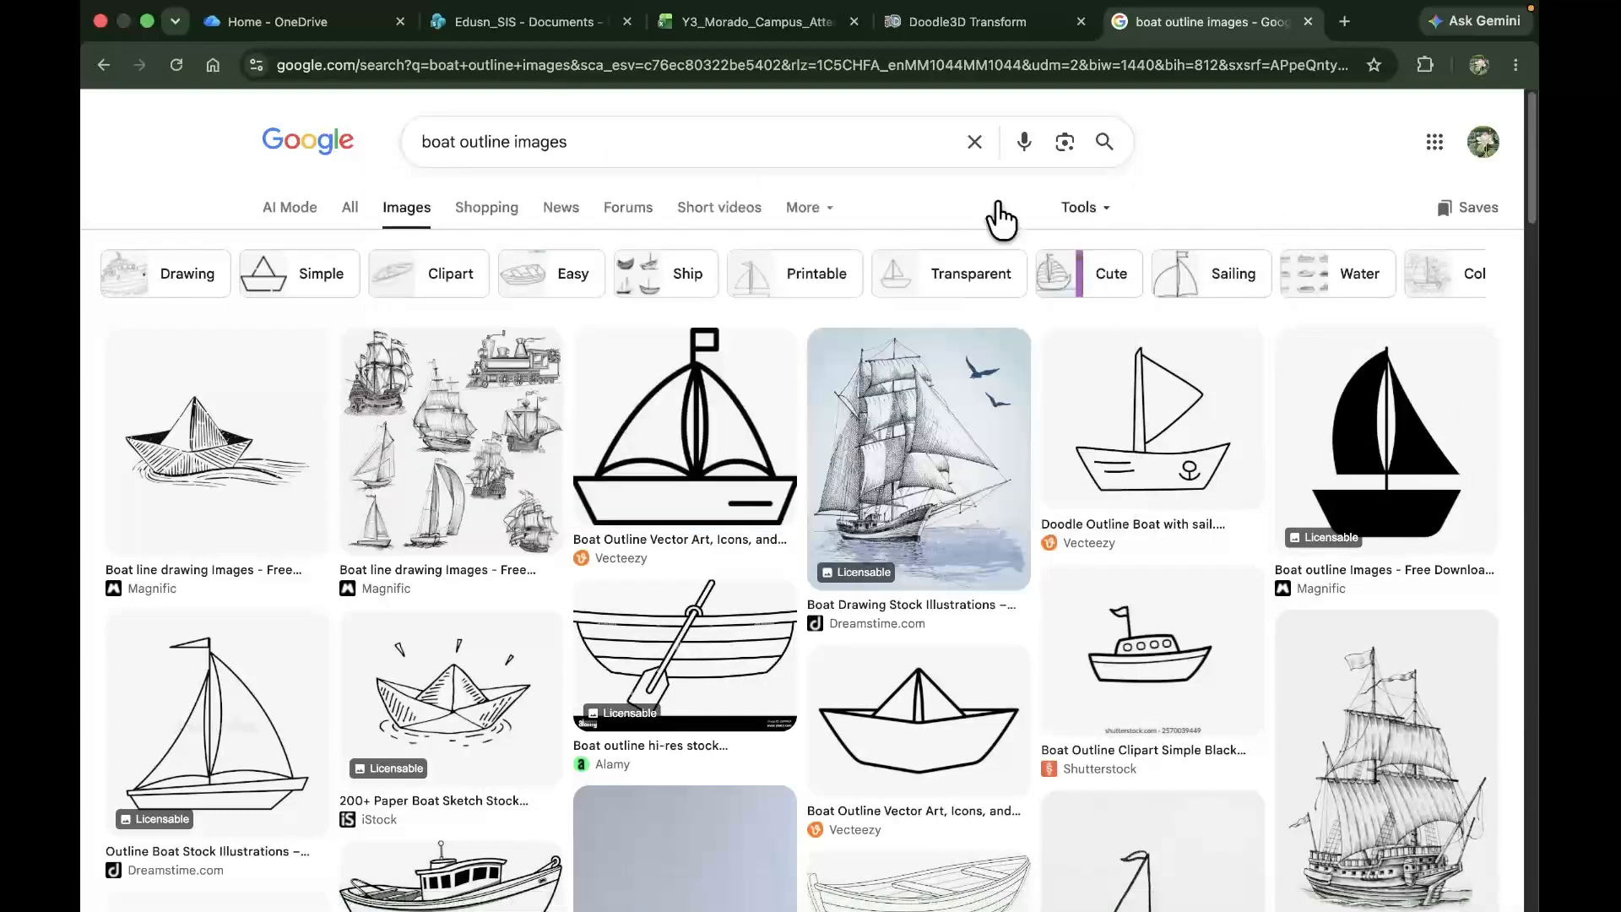
Look through the boat outline image results, and close the search tab to return to Doodle3D Transform
scroll(1212, 499, "down", 6)
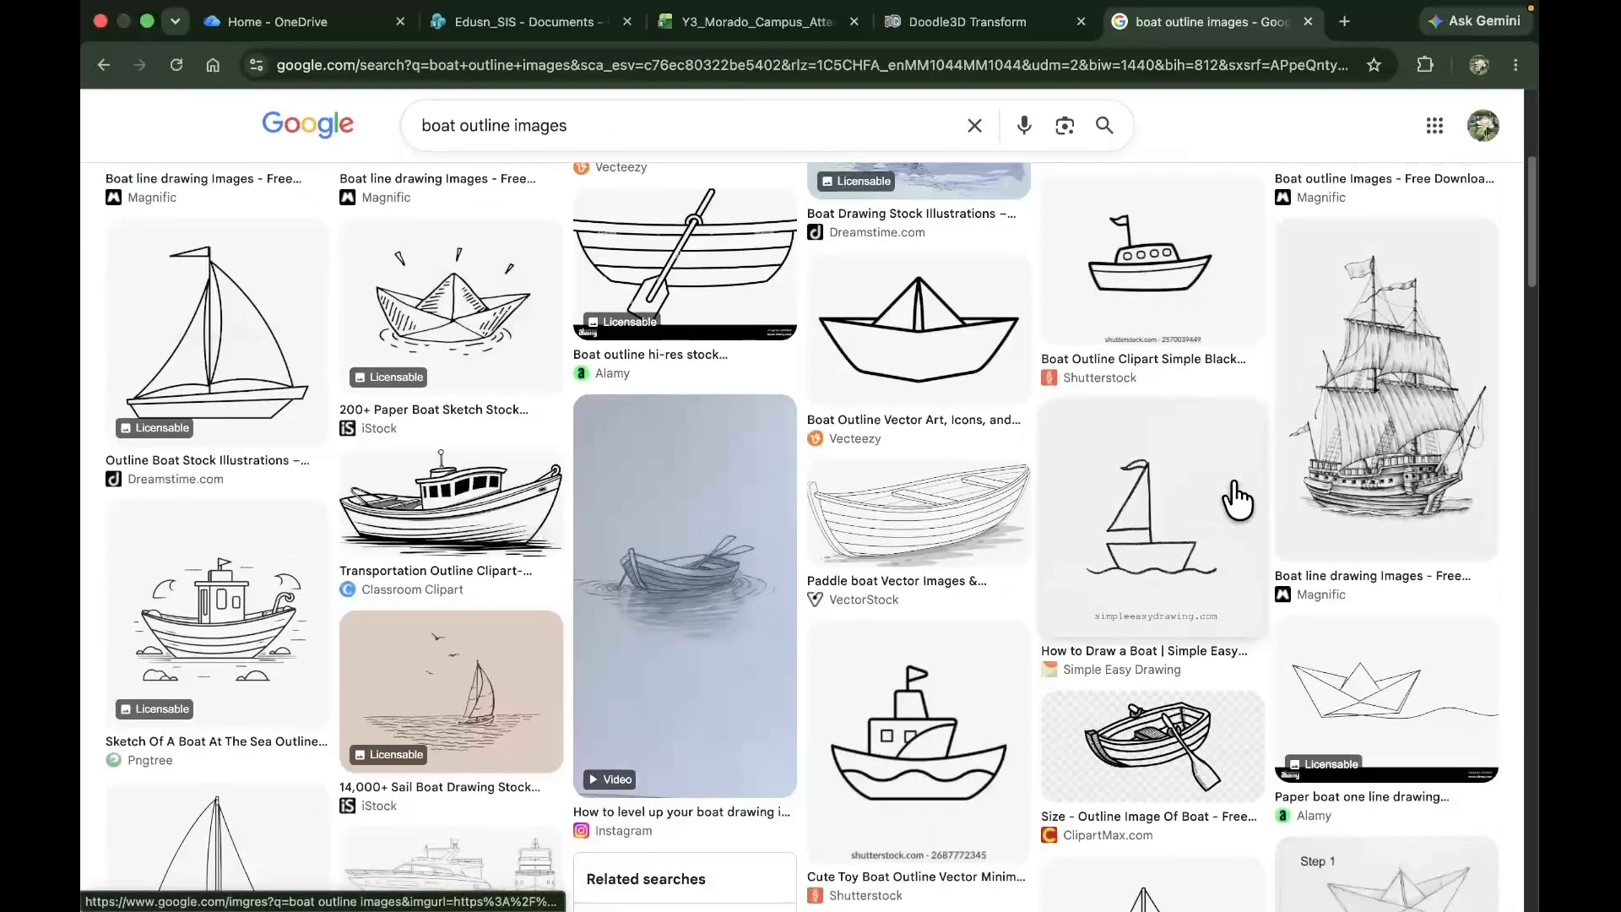
scroll(1266, 380, "up", 6)
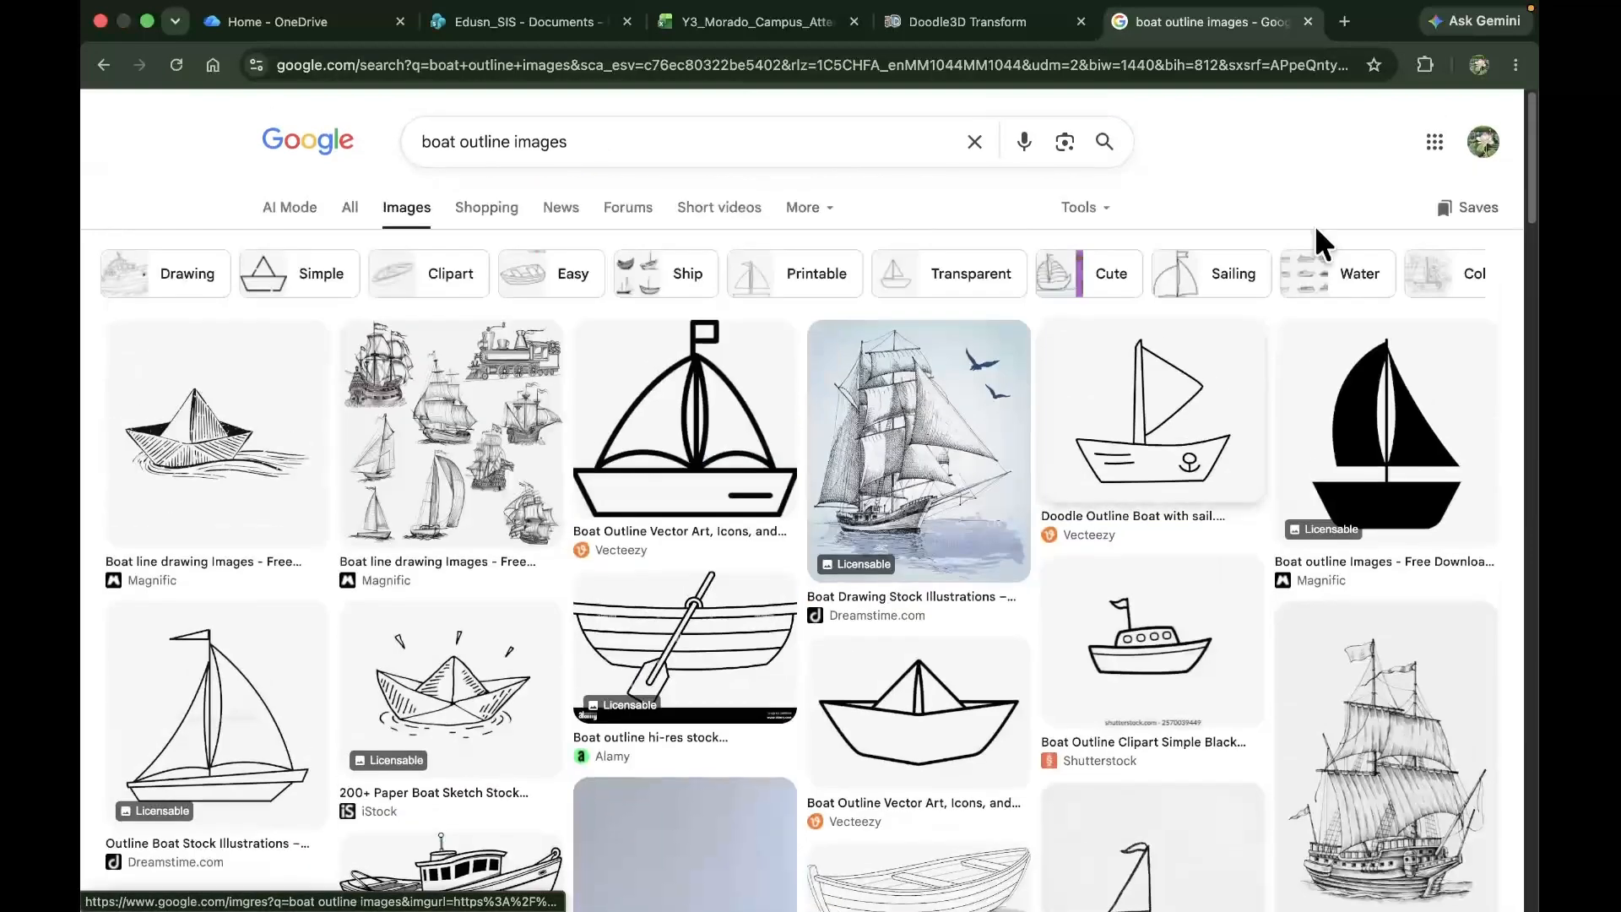
left_click(1307, 21)
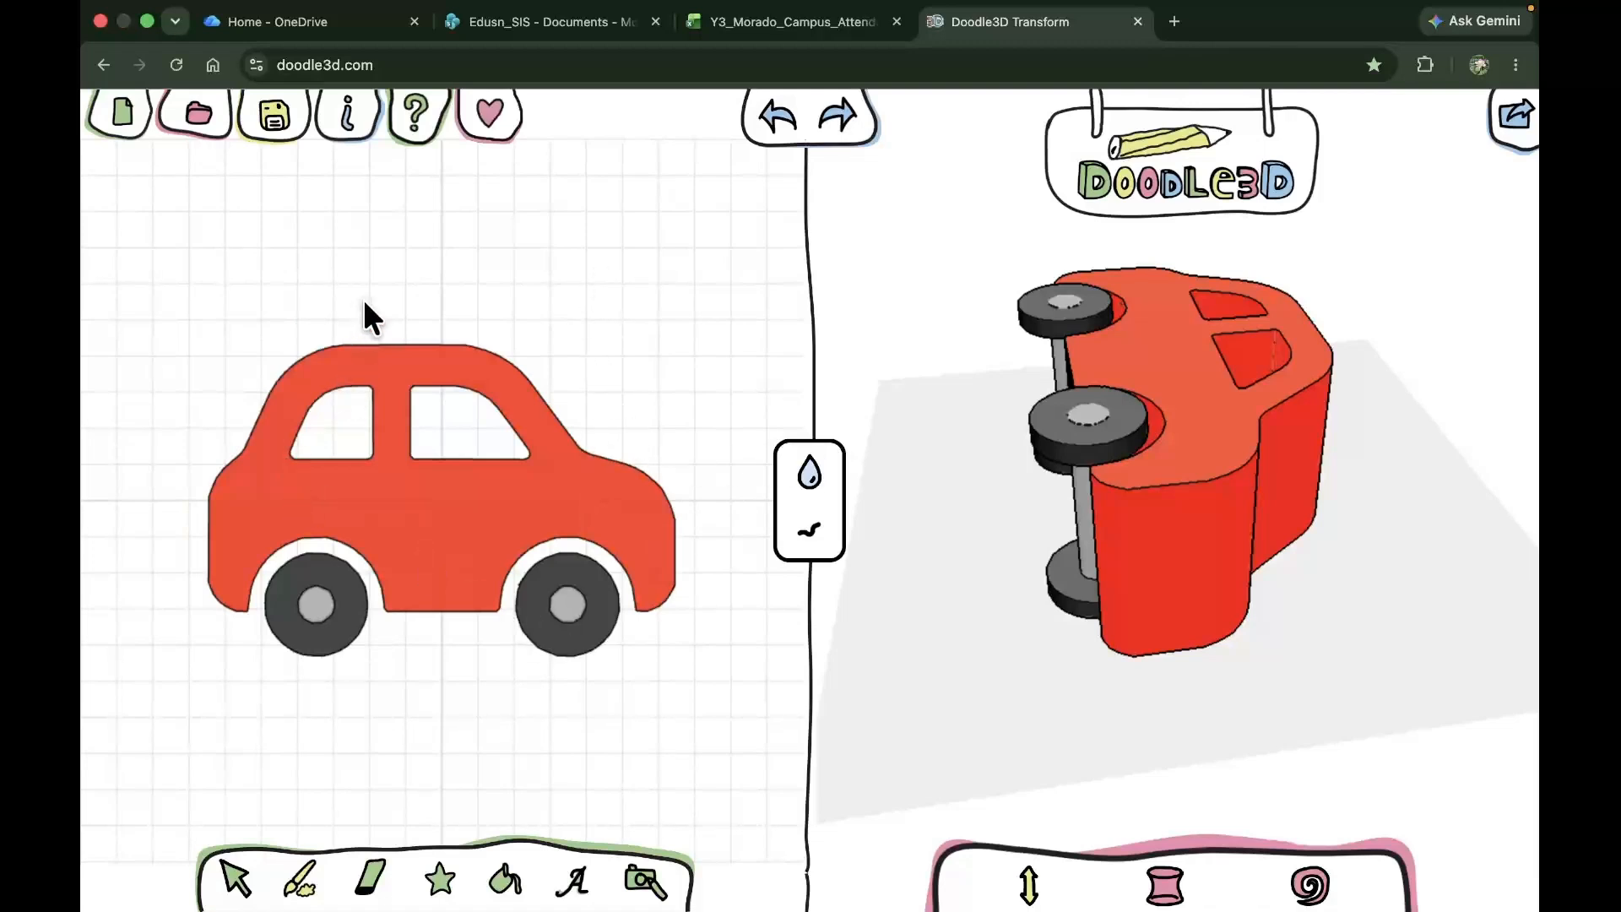
Start a new blank doodle and check the available save options without saving
left_click(124, 116)
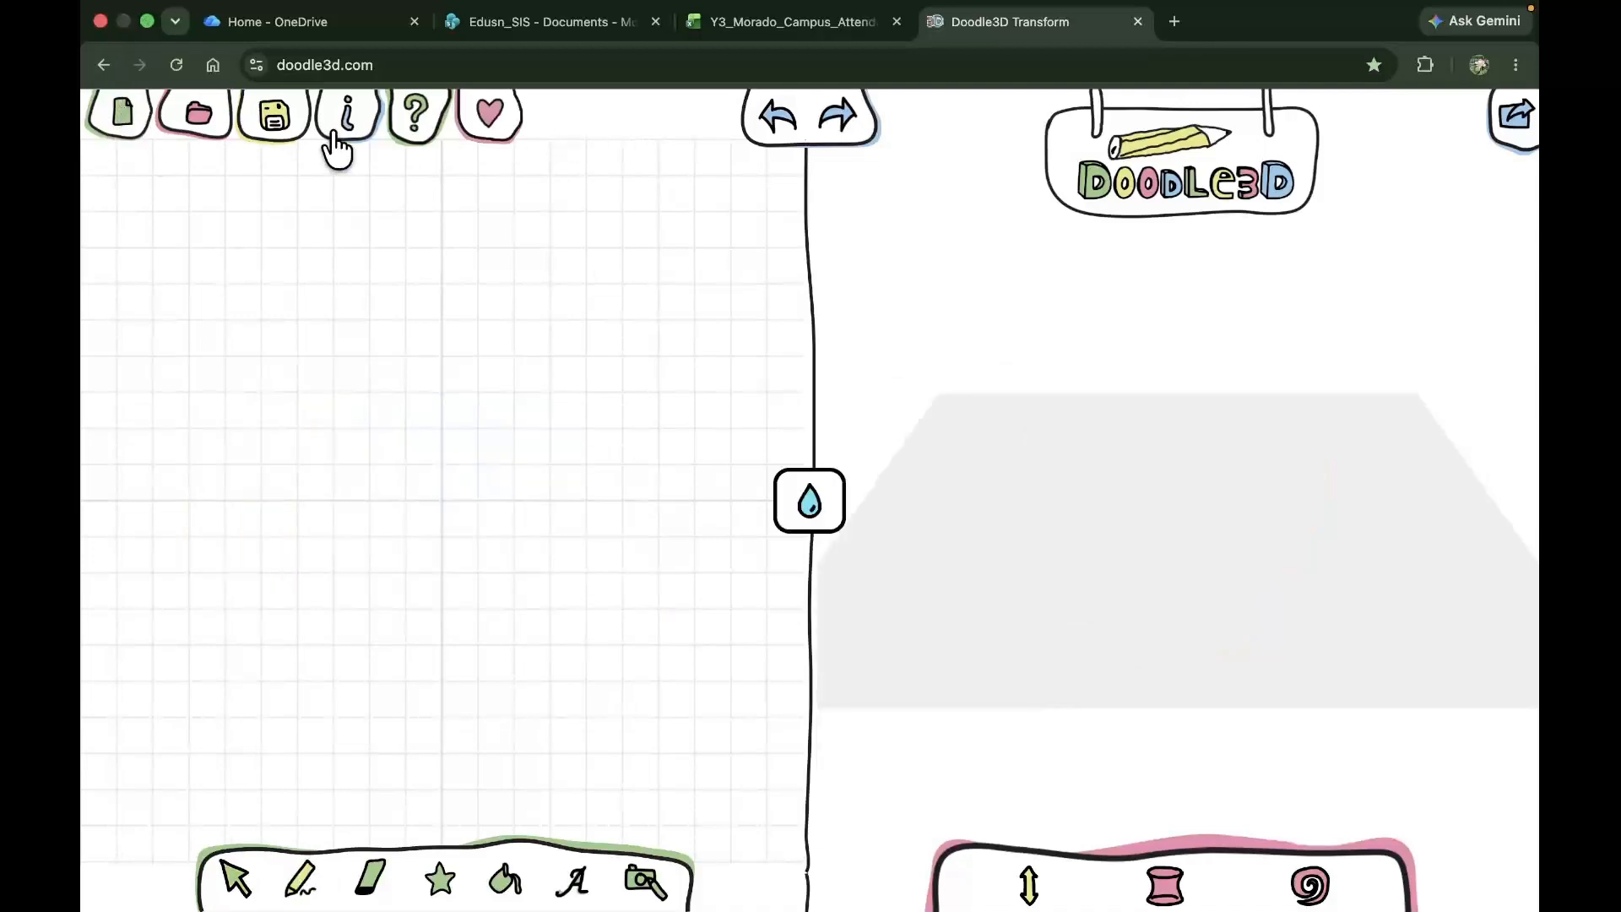
left_click(275, 123)
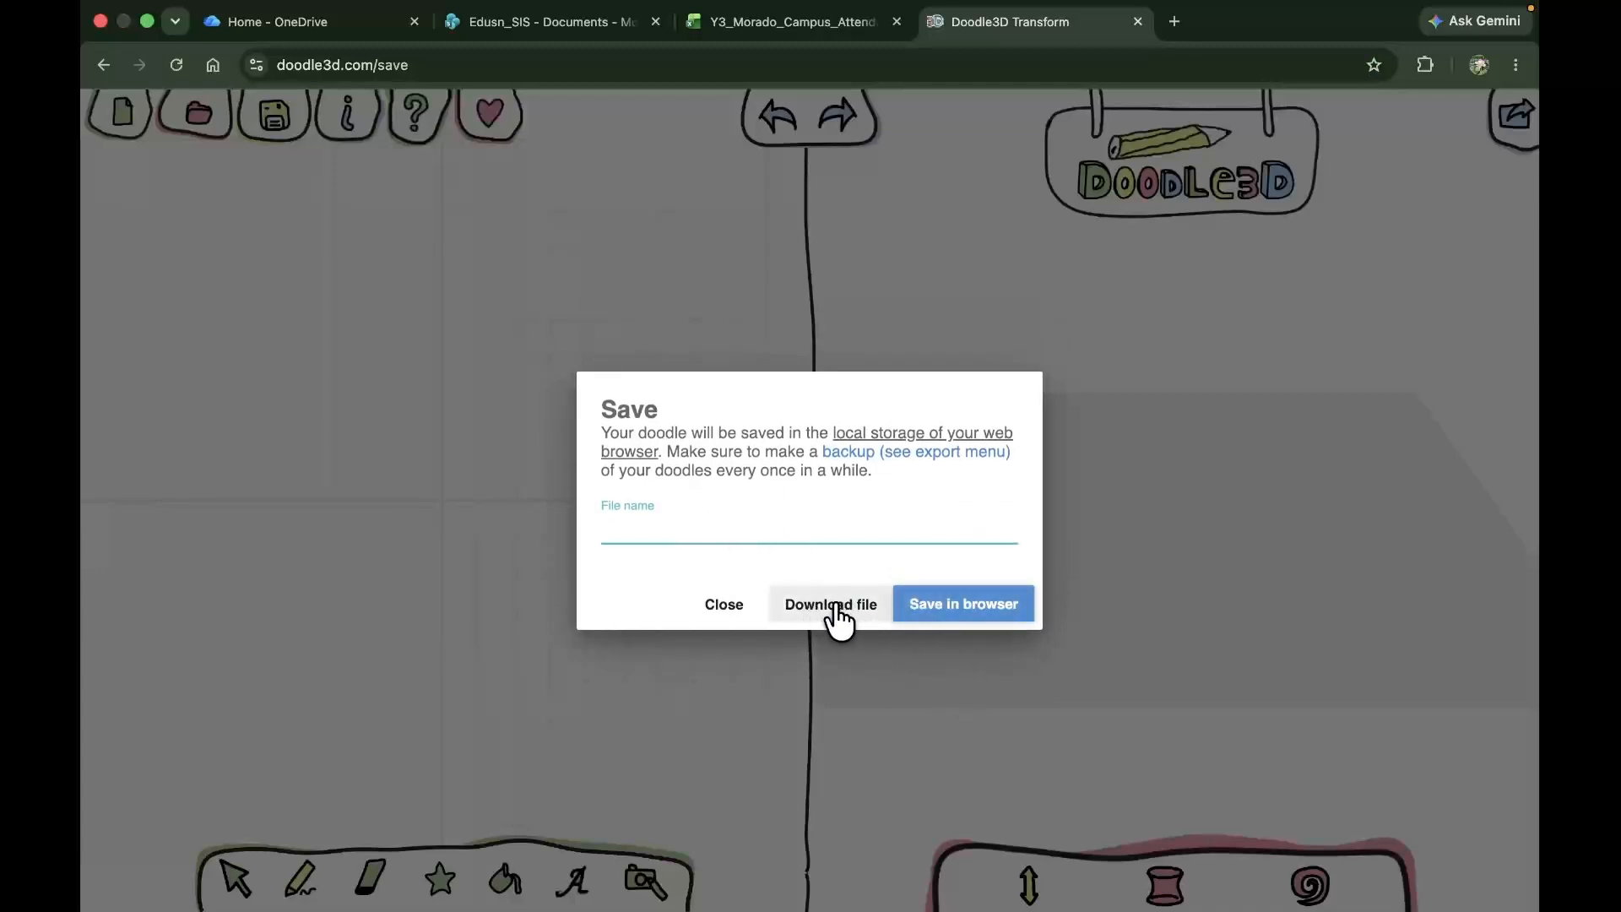
left_click(717, 604)
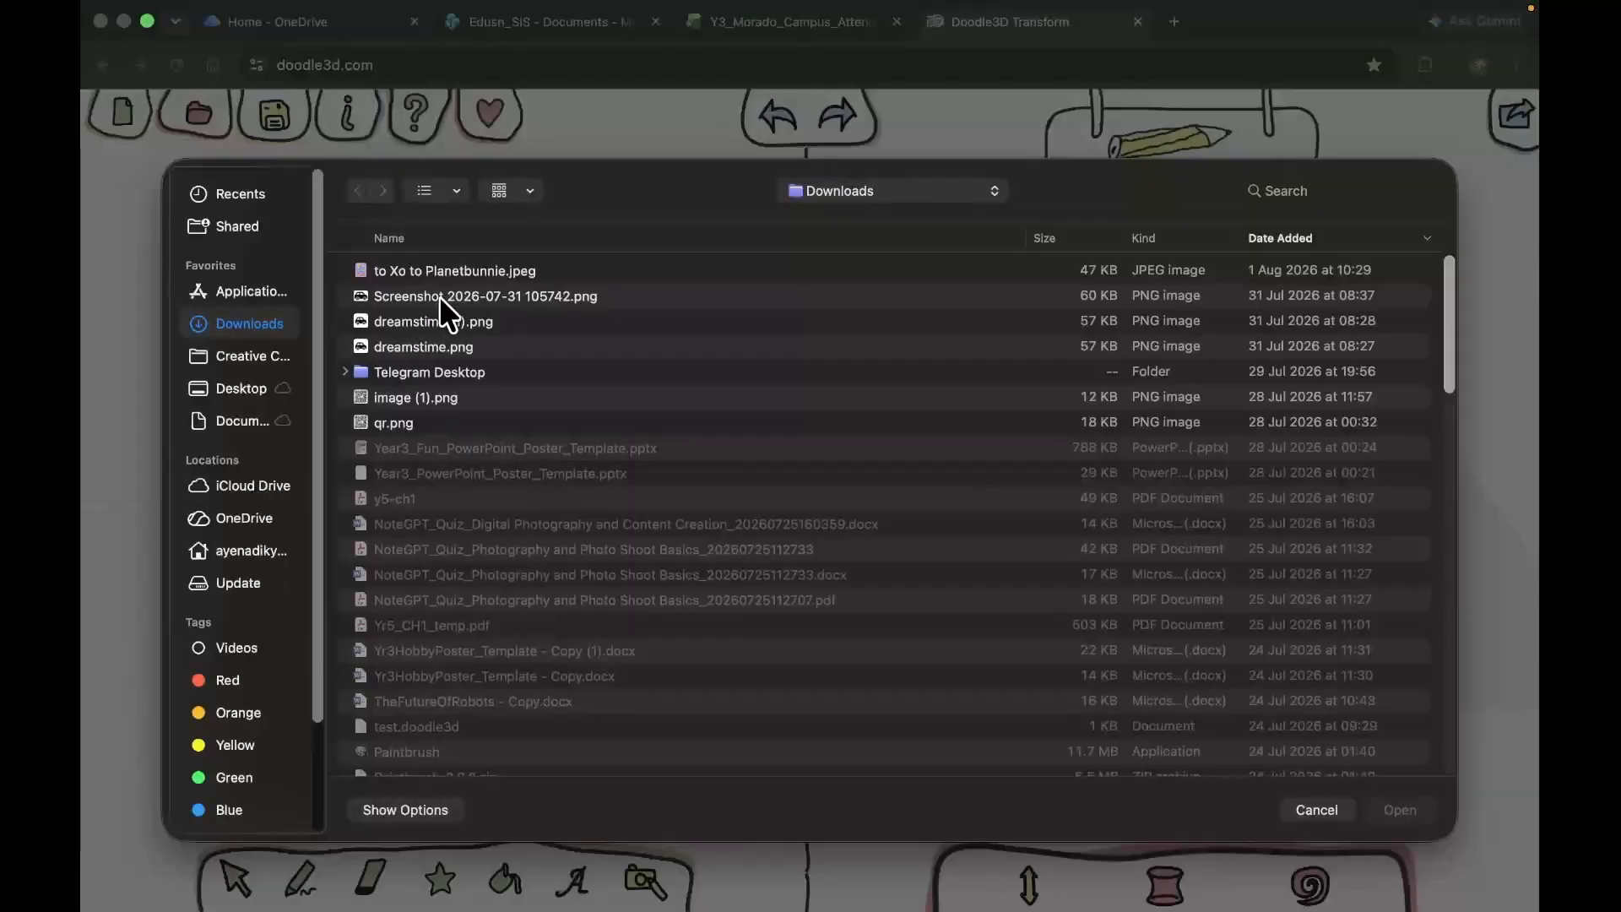
Import the image "to Xo to Planetbunnie.jpeg" from Downloads and move it to the left part of the drawing canvas
left_click(463, 269)
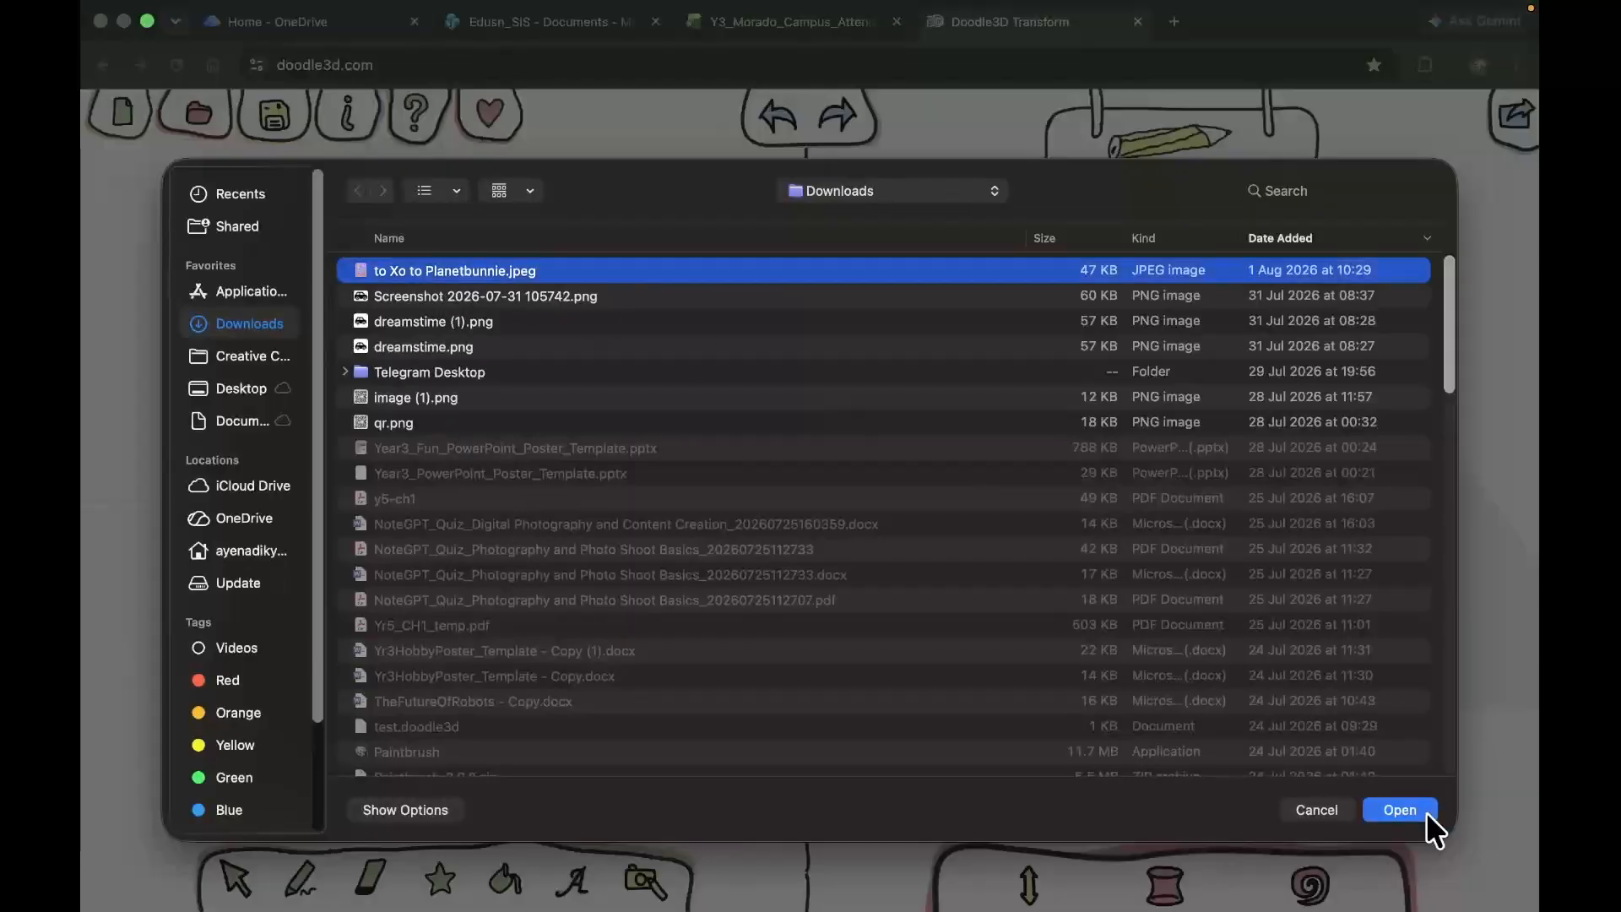
left_click(1416, 812)
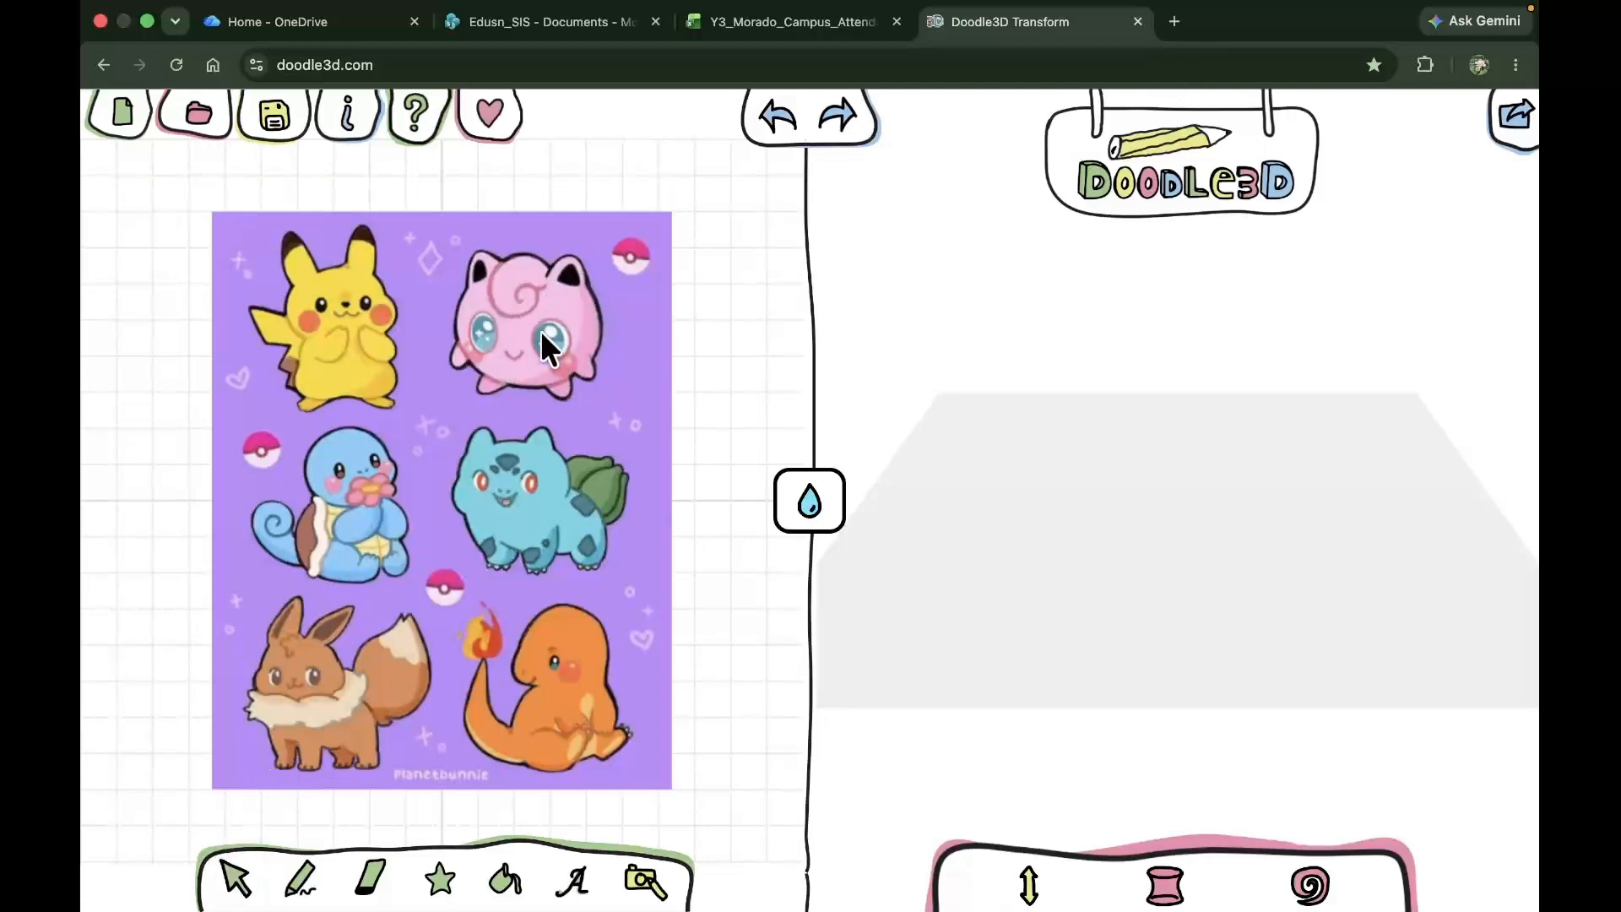
left_click(475, 260)
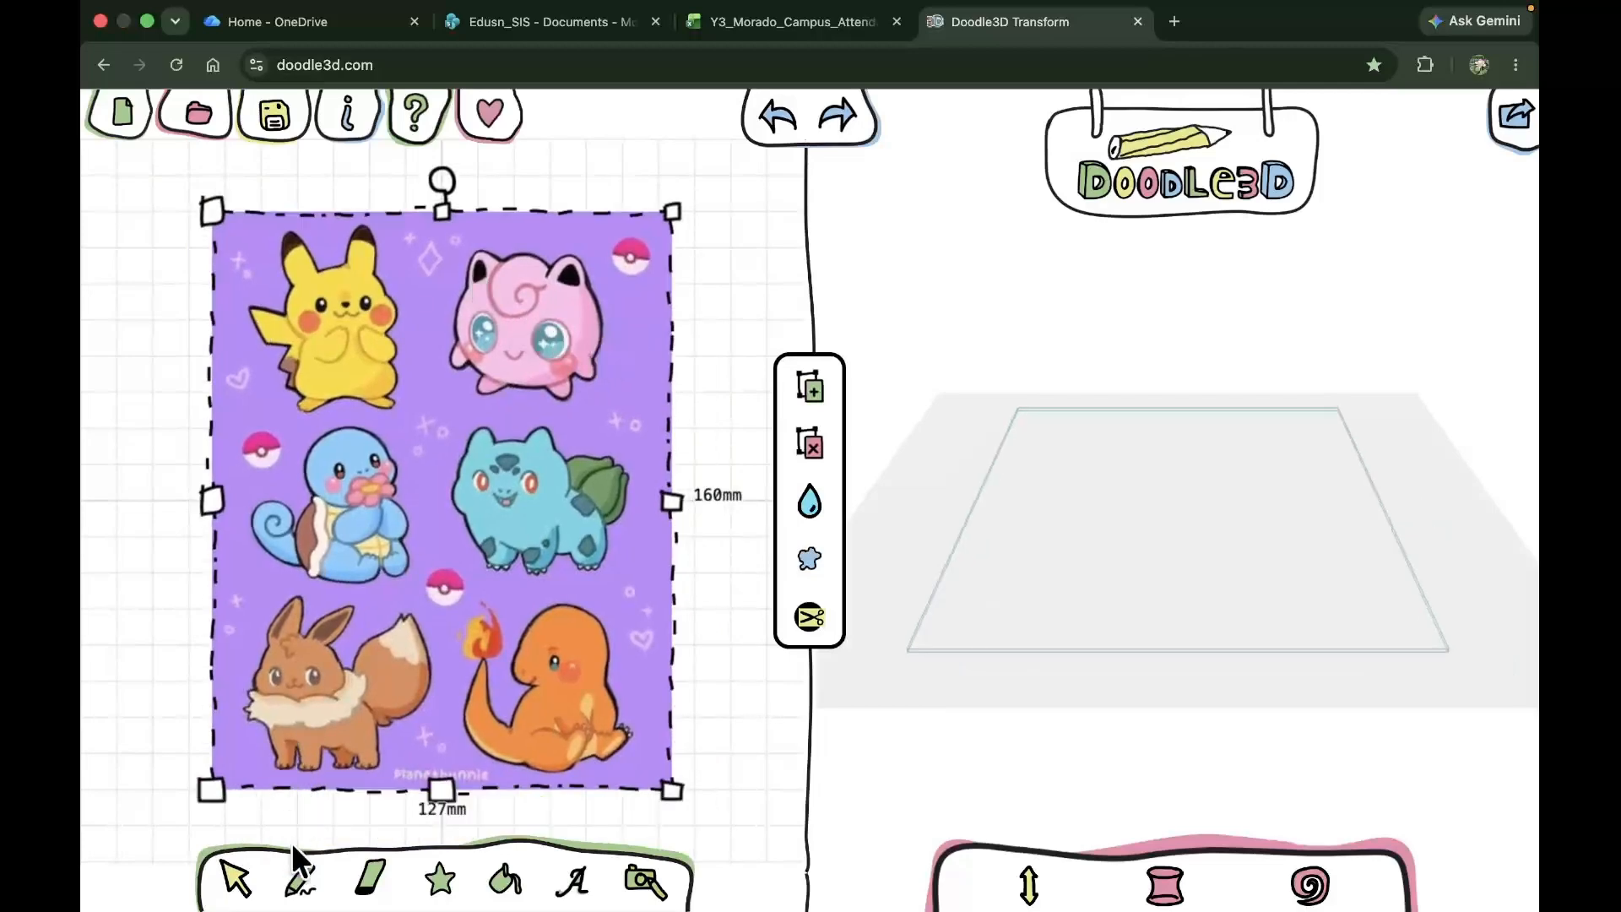
left_click_drag(585, 335, 332, 348)
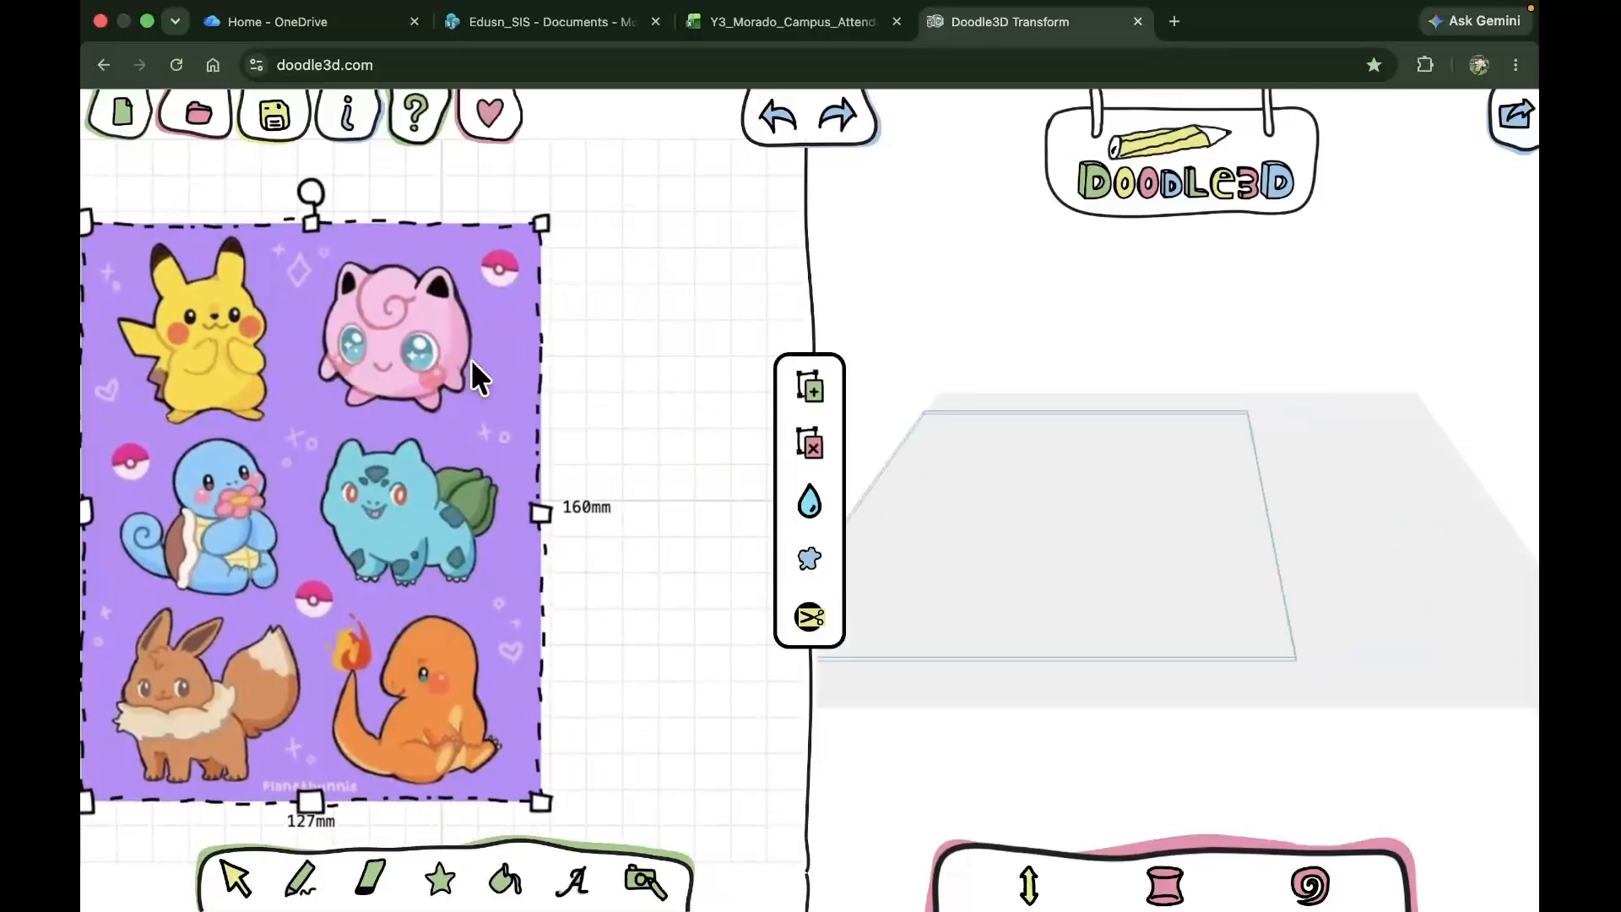
left_click(574, 367)
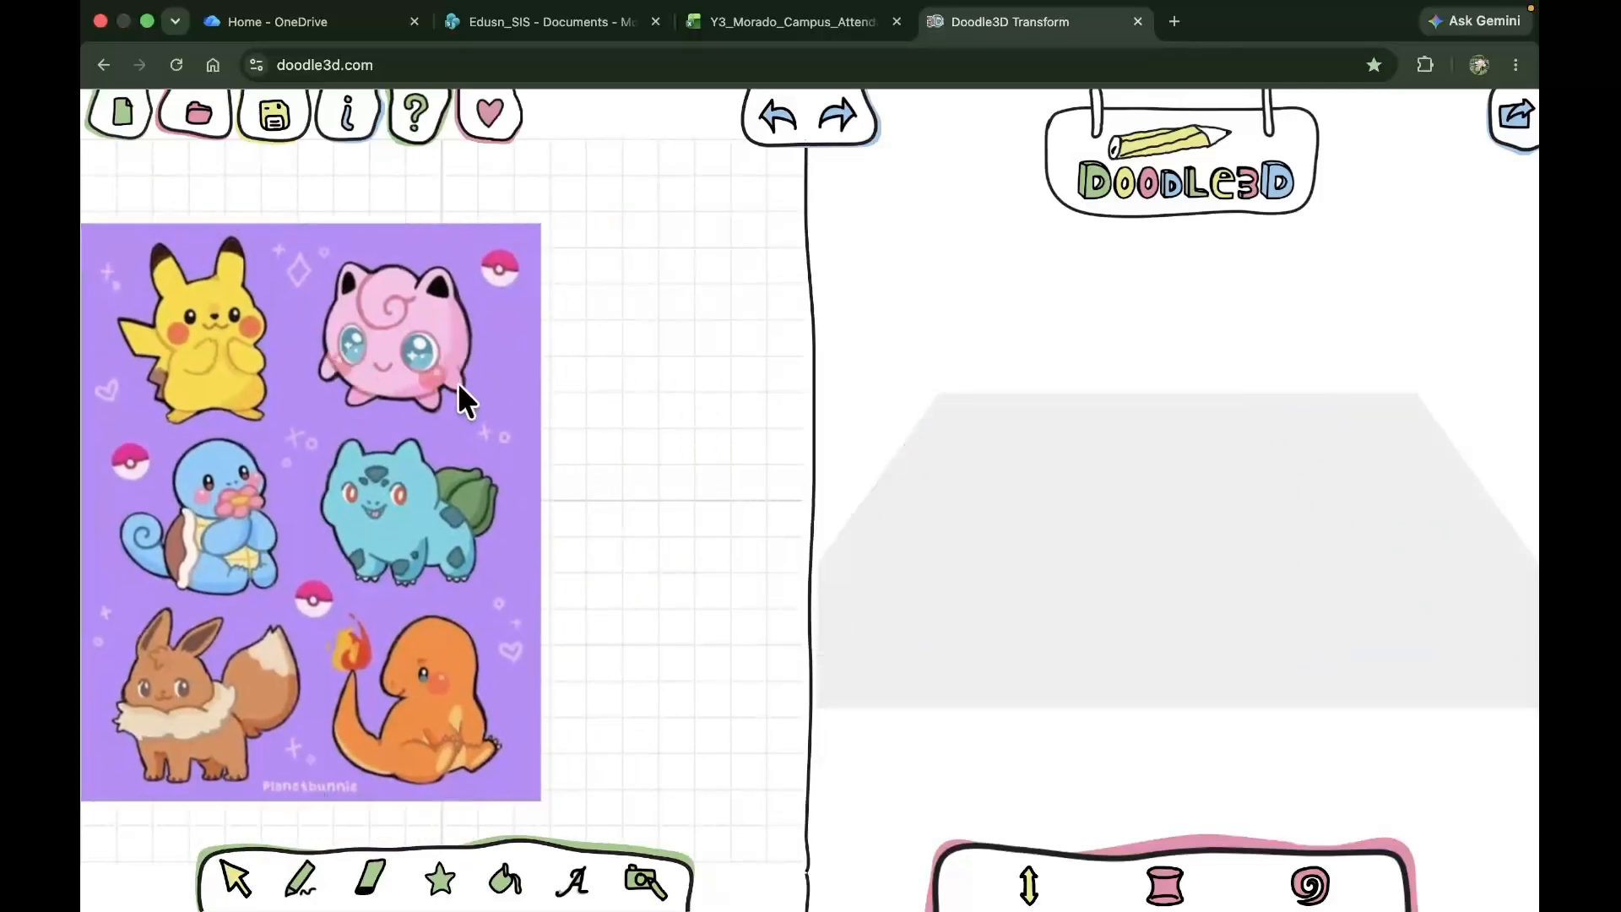
Trace the outline of the pink character with the pen tool, about 41 mm wide and 41 mm high
left_click(301, 880)
left_click(249, 828)
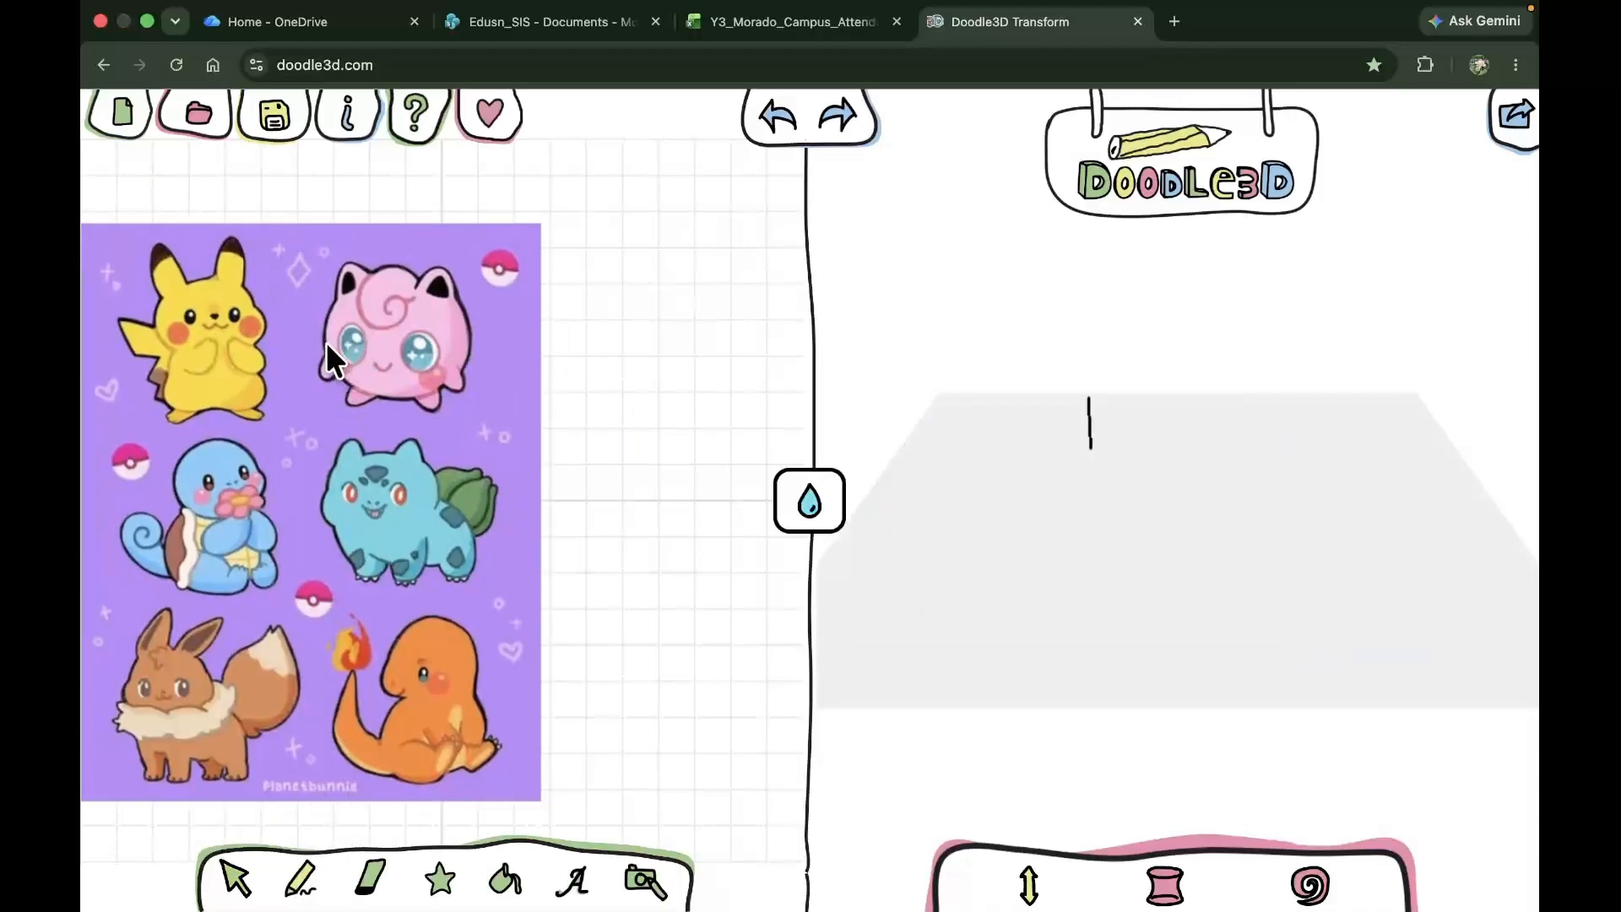
mouse_move(339, 270)
left_mouse_down()
mouse_move(444, 270)
mouse_move(462, 371)
mouse_move(429, 405)
mouse_move(352, 400)
mouse_move(319, 370)
mouse_move(327, 348)
left_mouse_up()
mouse_move(1143, 392)
left_mouse_down()
mouse_move(1137, 662)
mouse_move(1182, 528)
mouse_move(1143, 655)
mouse_move(1165, 557)
left_mouse_up()
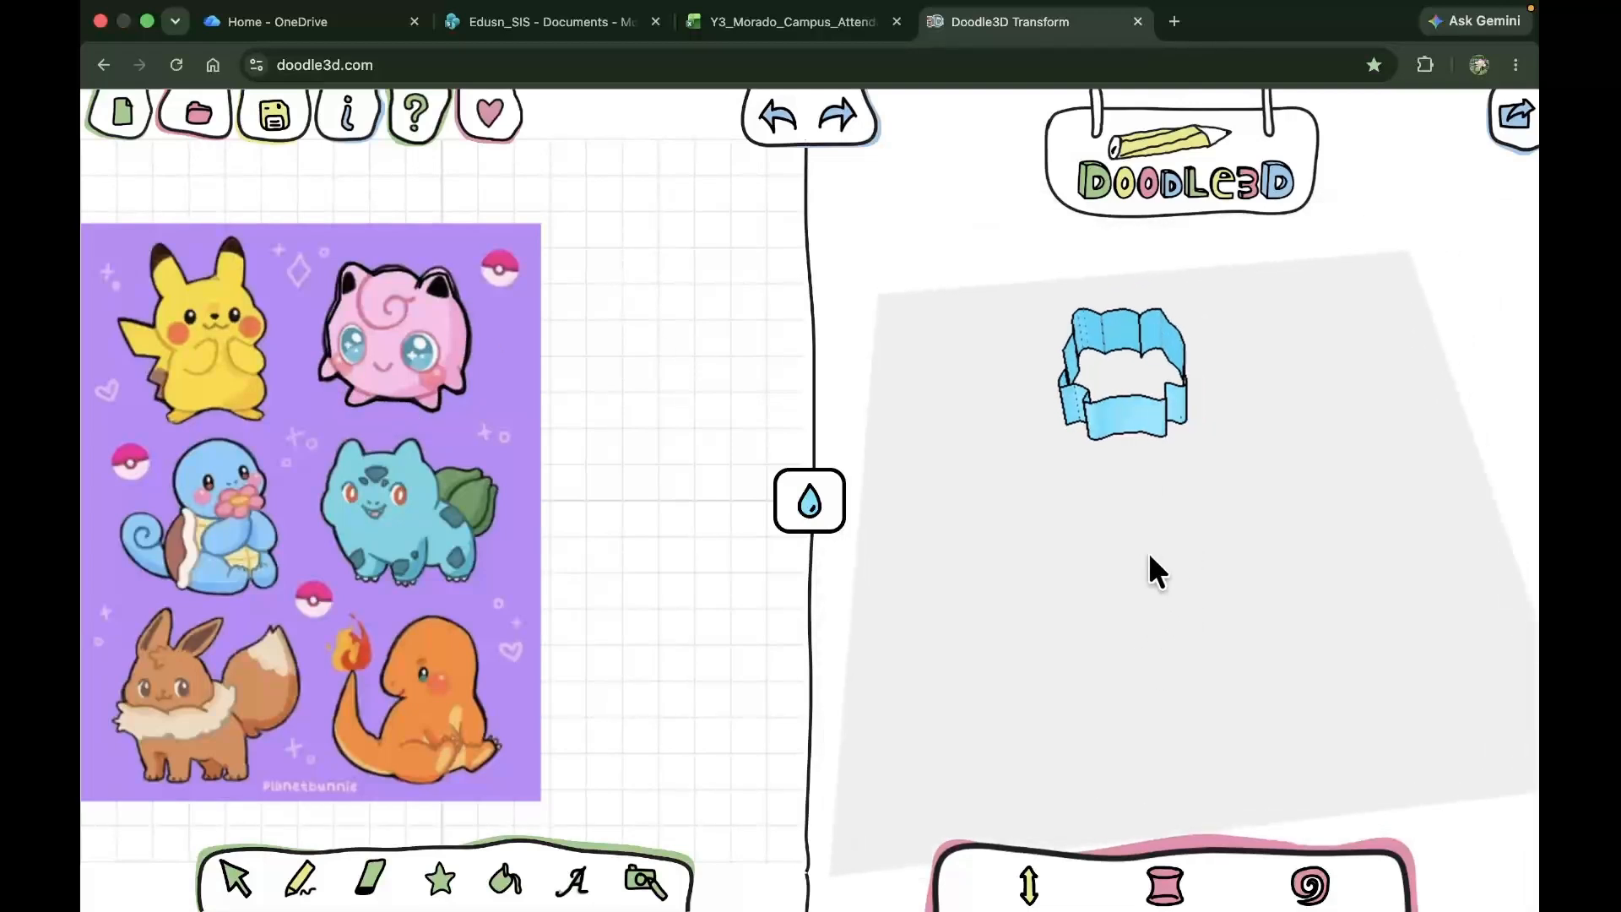
Delete the reference image and move the traced outline to the upper right of the drawing canvas
left_click(235, 875)
left_click(310, 757)
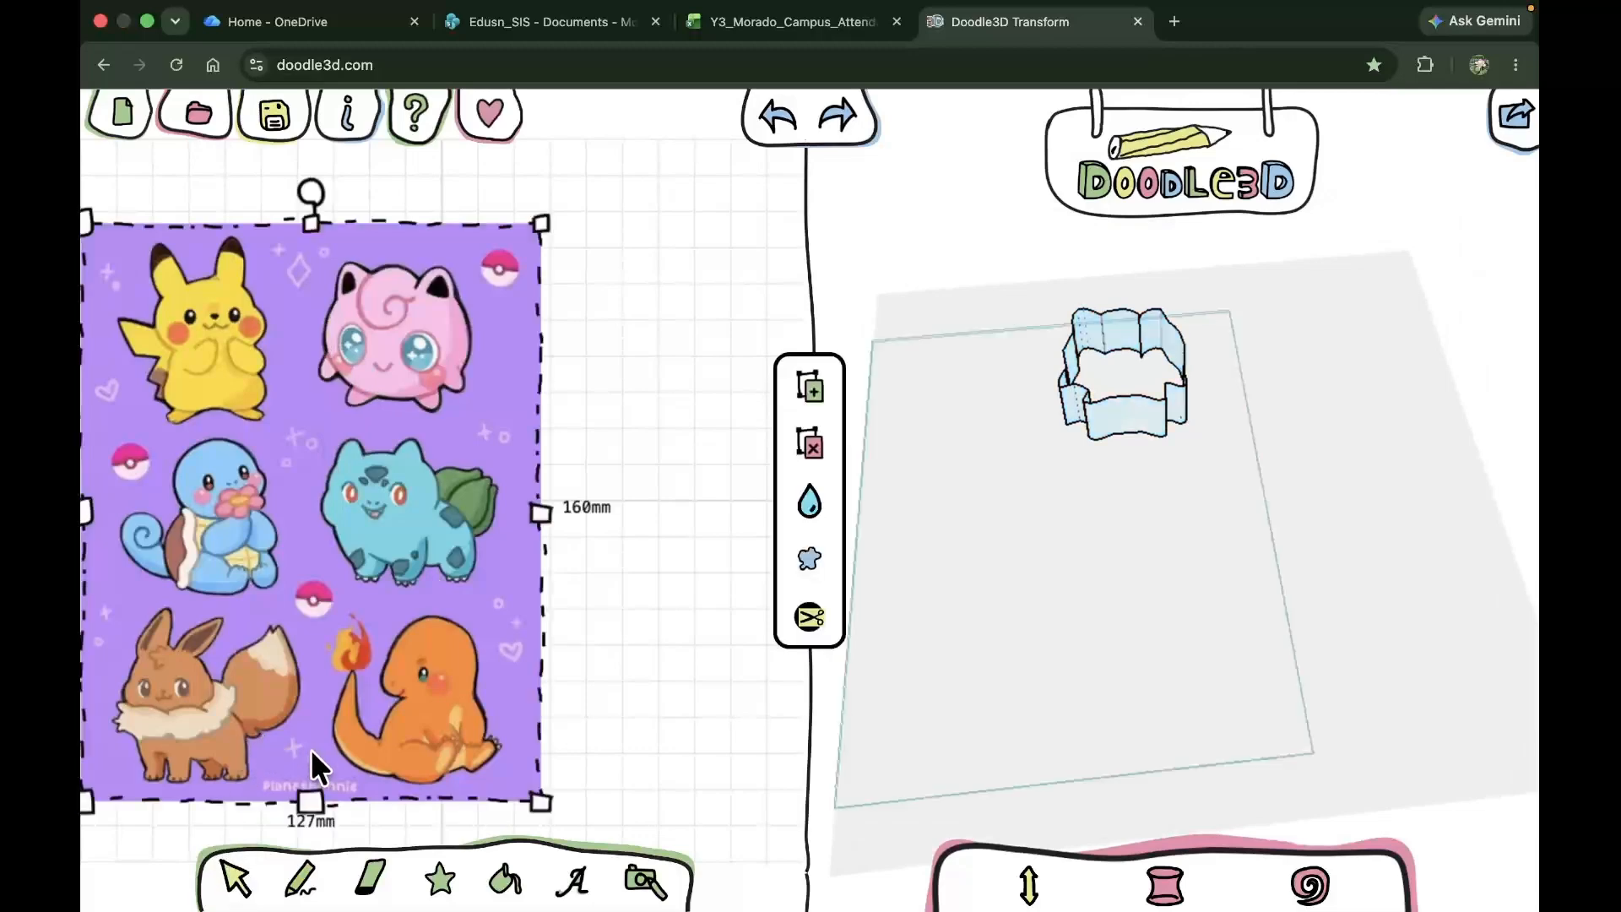
key("Delete")
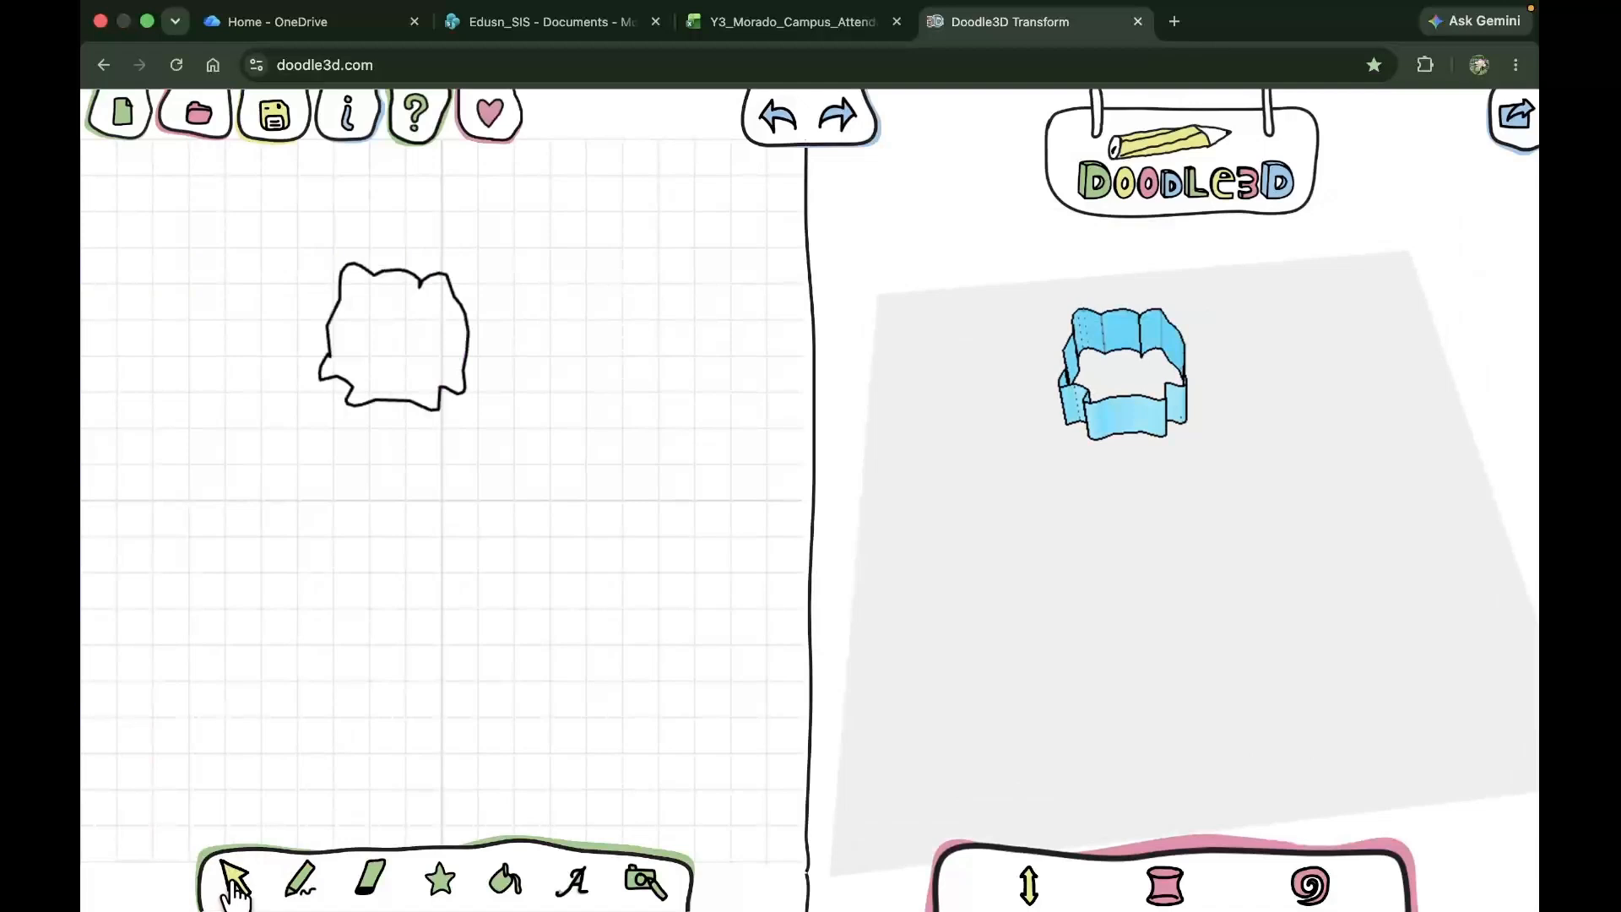
left_click(380, 395)
mouse_move(380, 396)
left_mouse_down()
mouse_move(427, 362)
mouse_move(628, 346)
left_mouse_up()
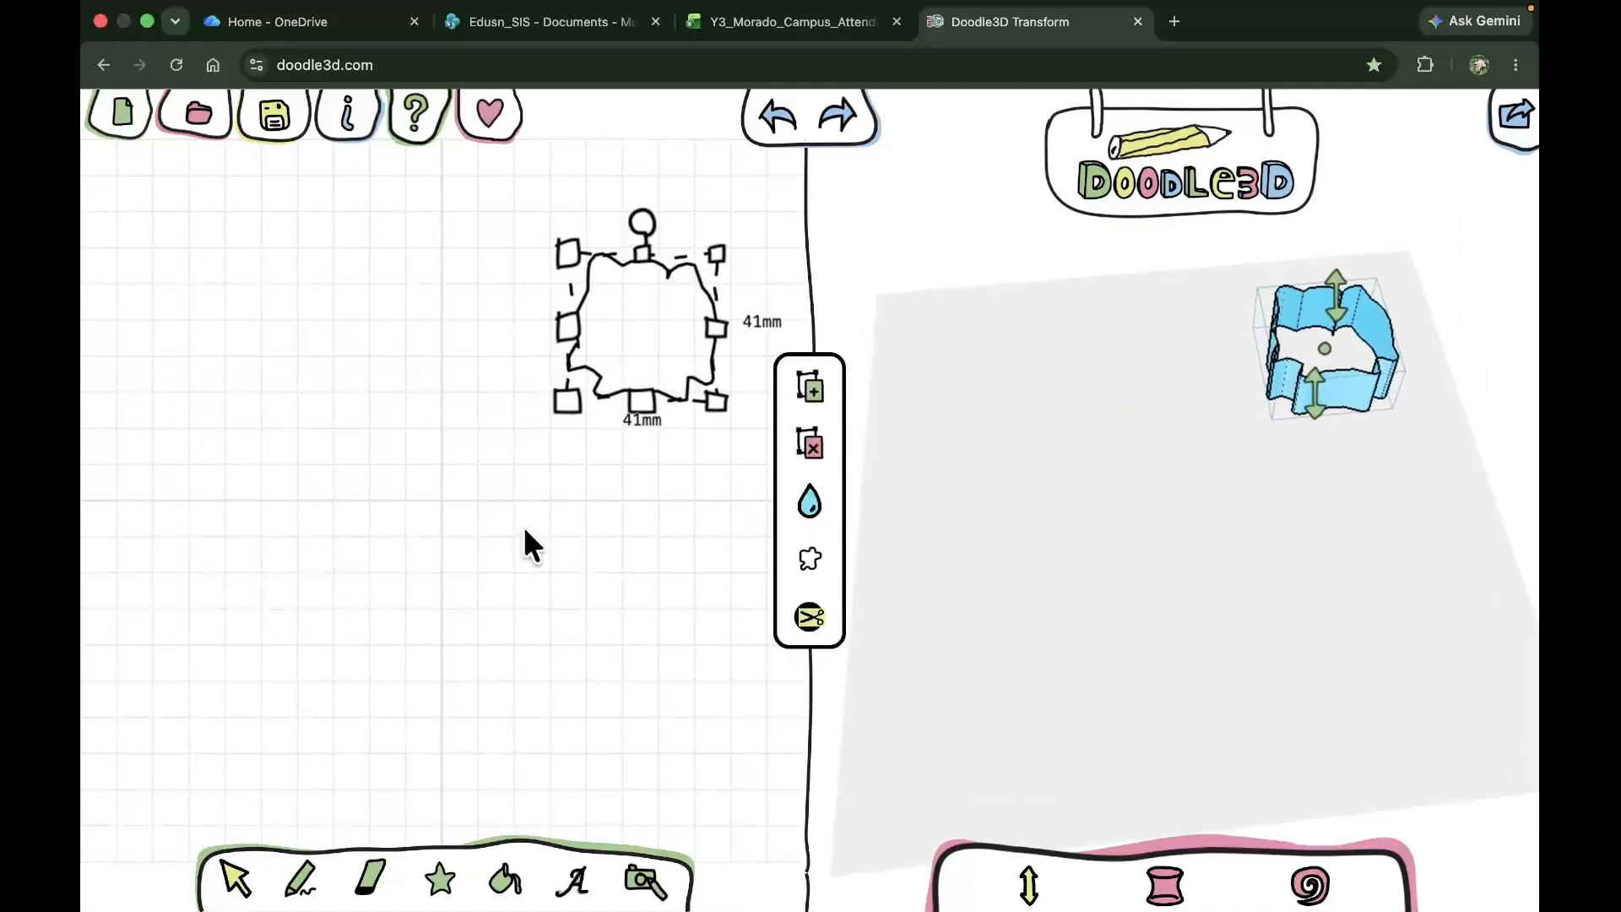
Import "to Xo to Planetbunnie.jpeg" again and move it left so that it sits beside the traced outline
left_click(643, 878)
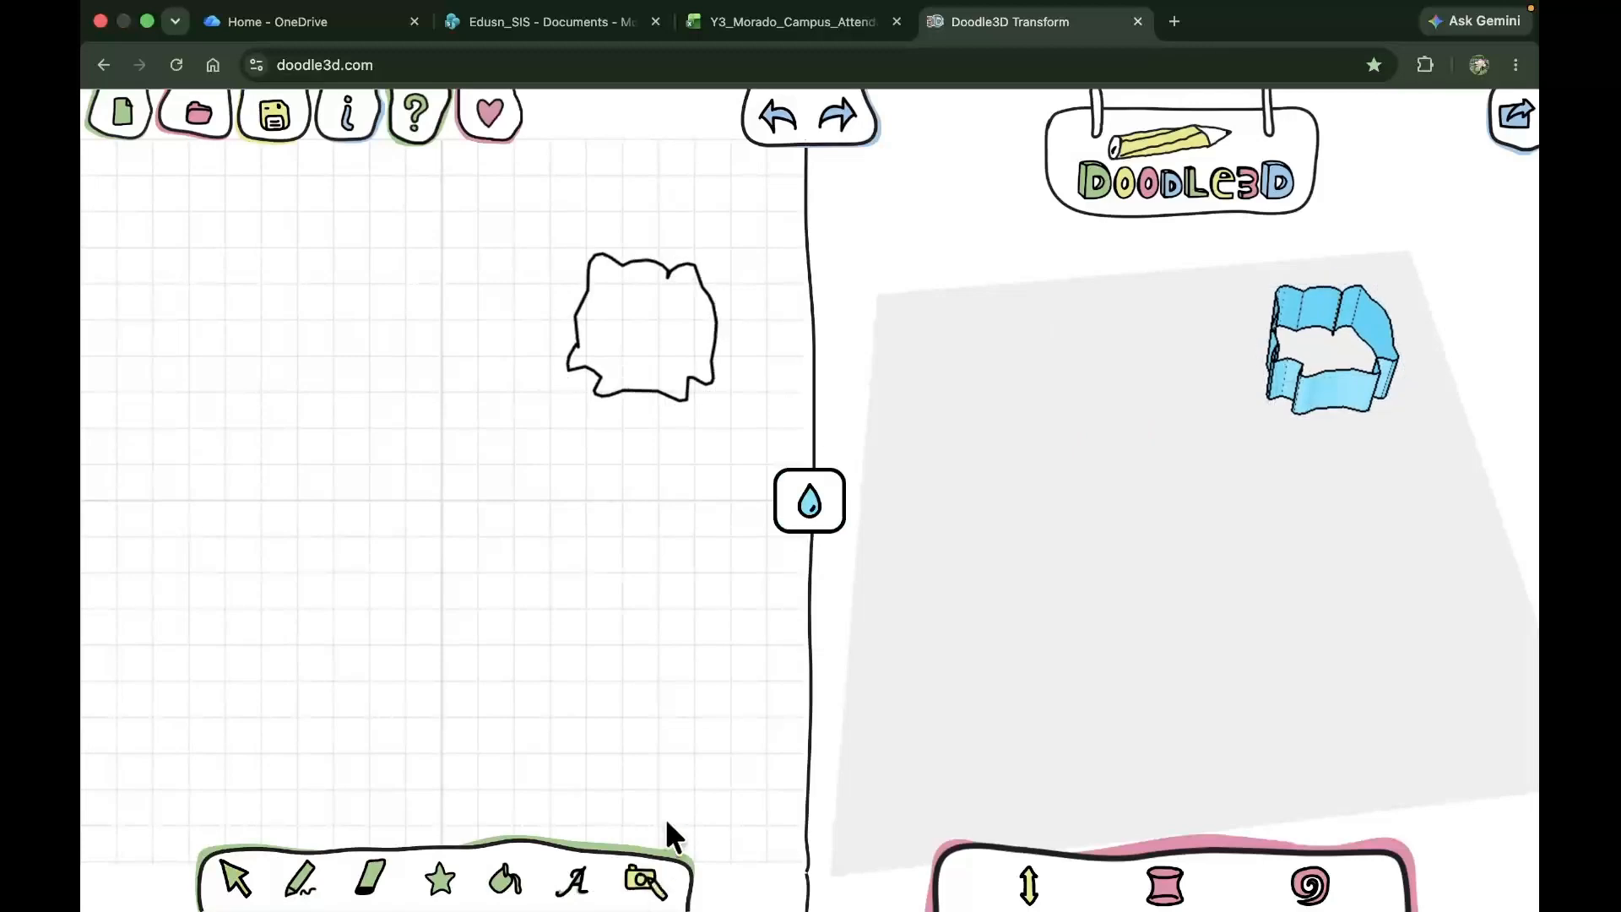
left_click(403, 272)
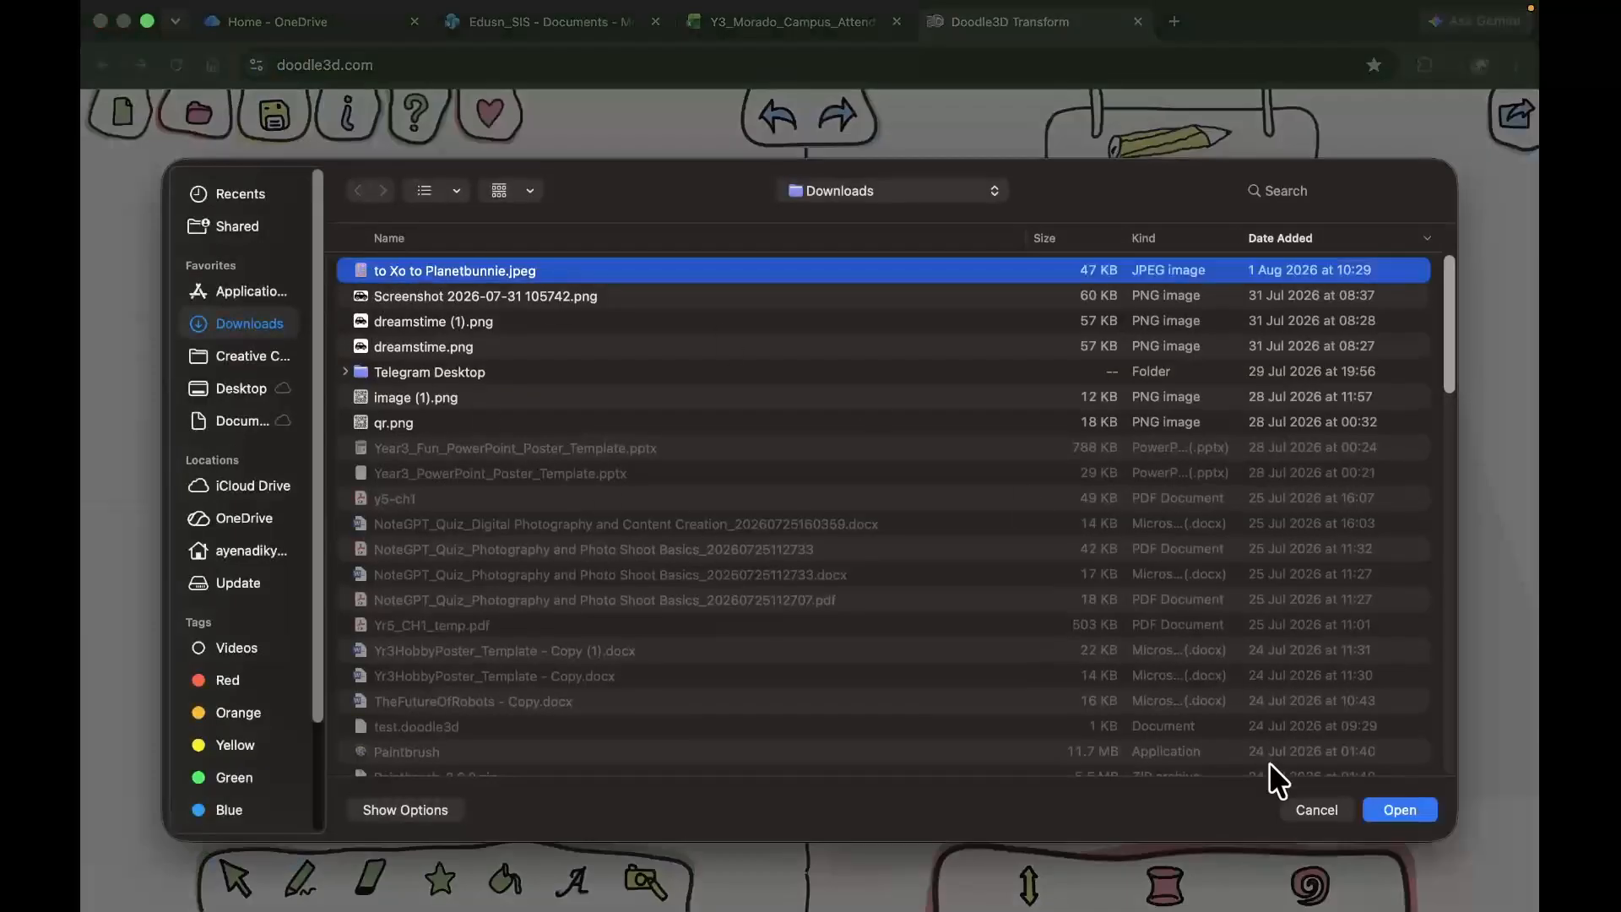
left_click(1398, 809)
left_click(464, 306)
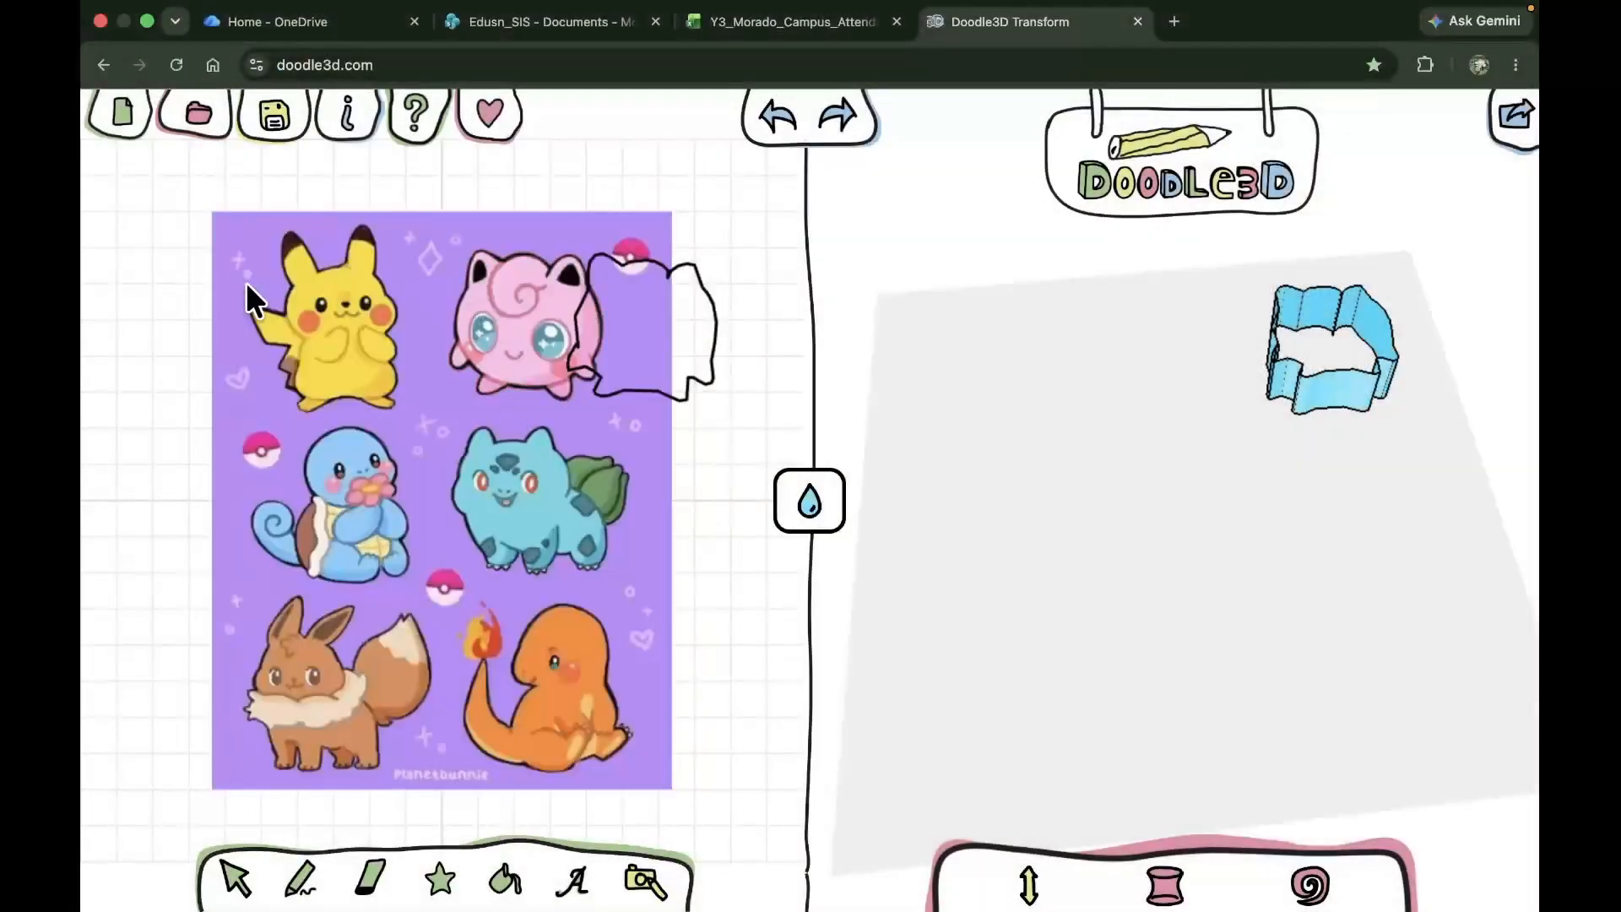
key("super+z")
left_click(236, 880)
left_click(358, 744)
left_click_drag(365, 720, 237, 731)
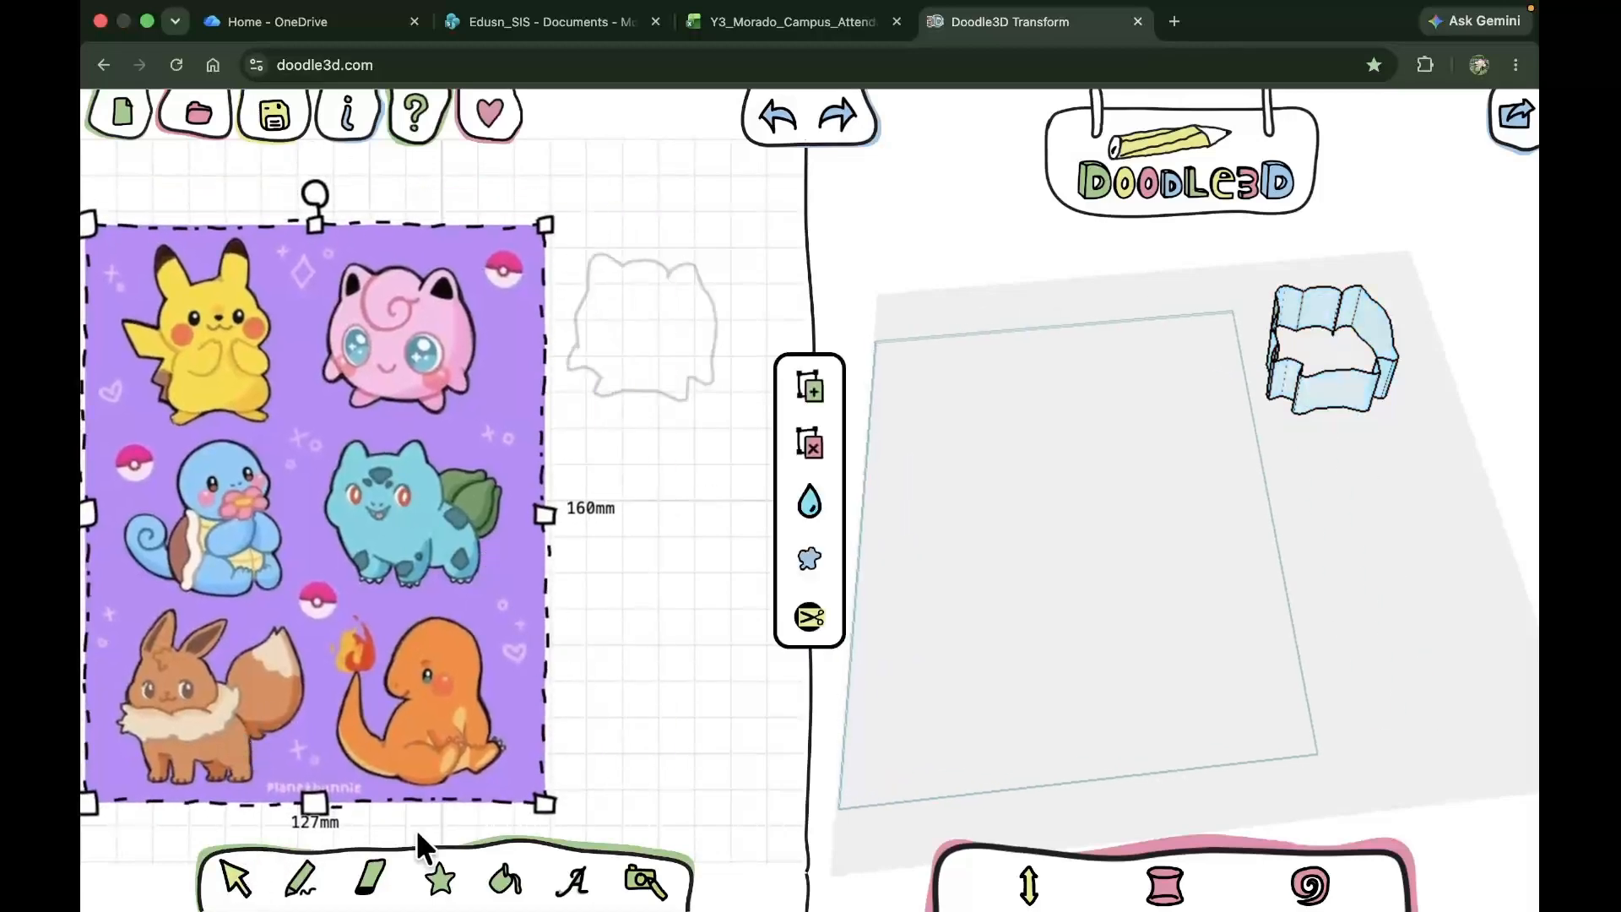
Sample the character's pink from the reference image and fill the traced outline with it
left_click(285, 871)
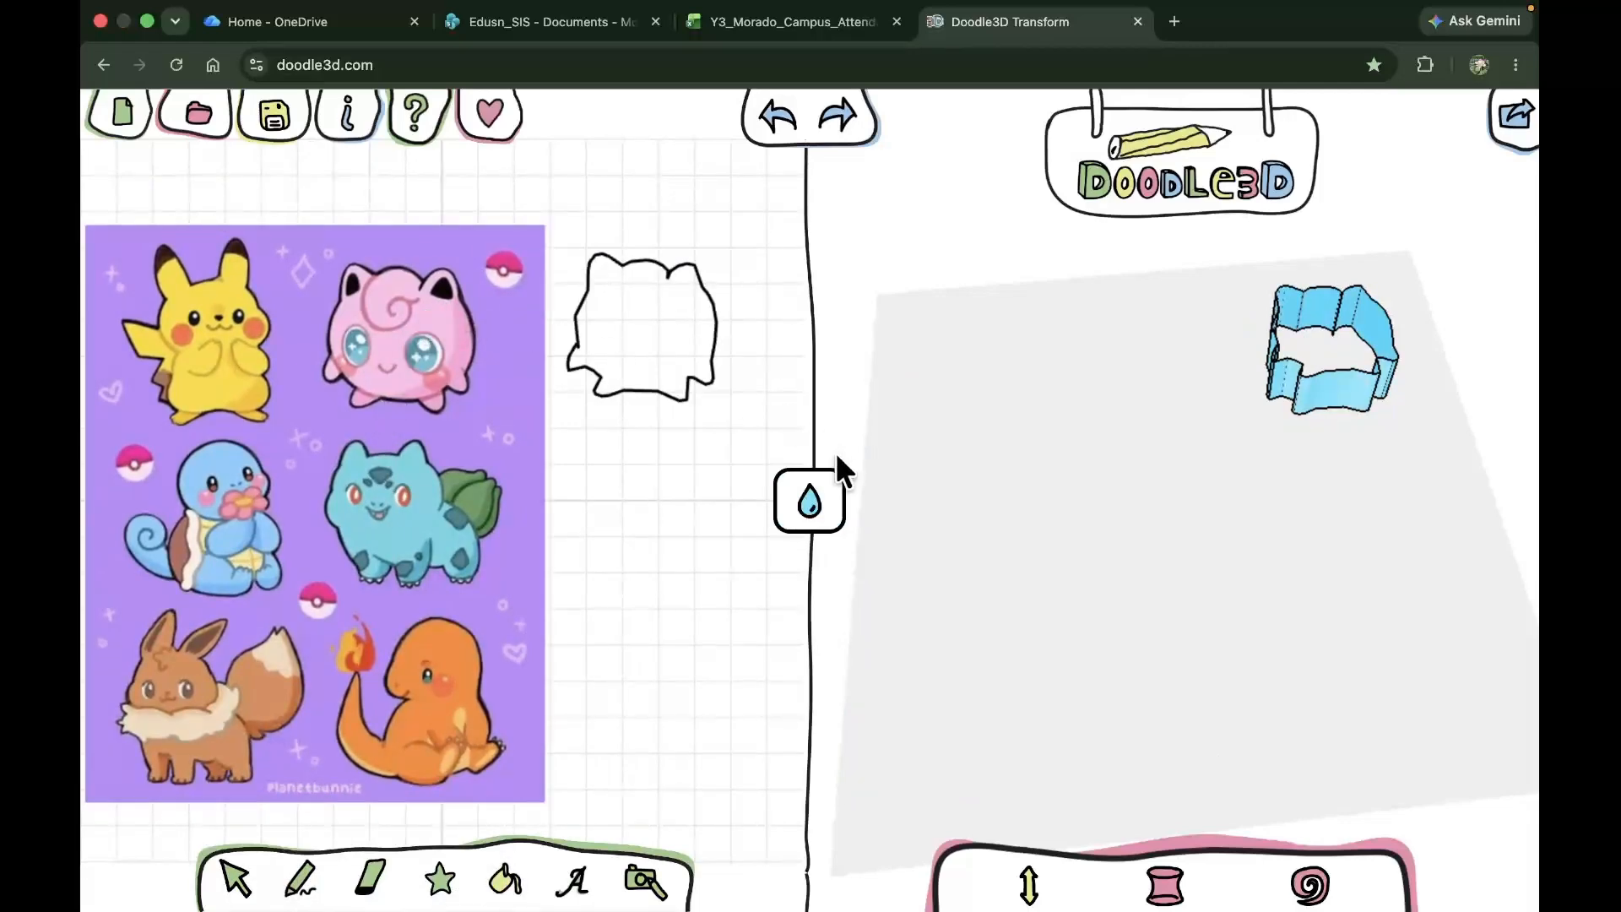
left_click(832, 499)
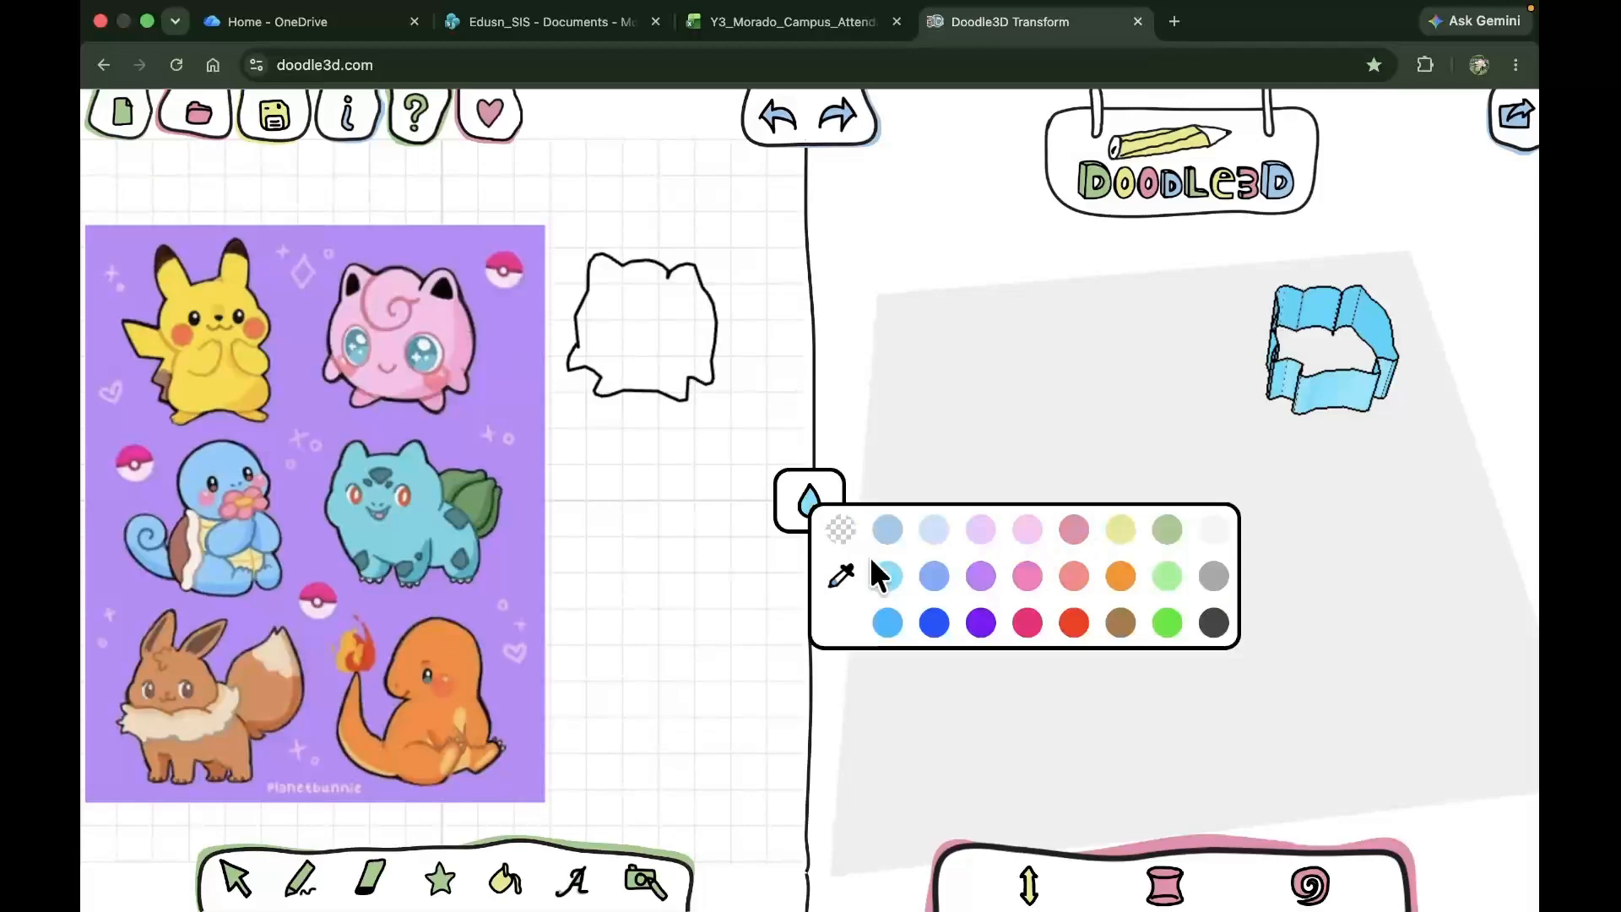
left_click(840, 578)
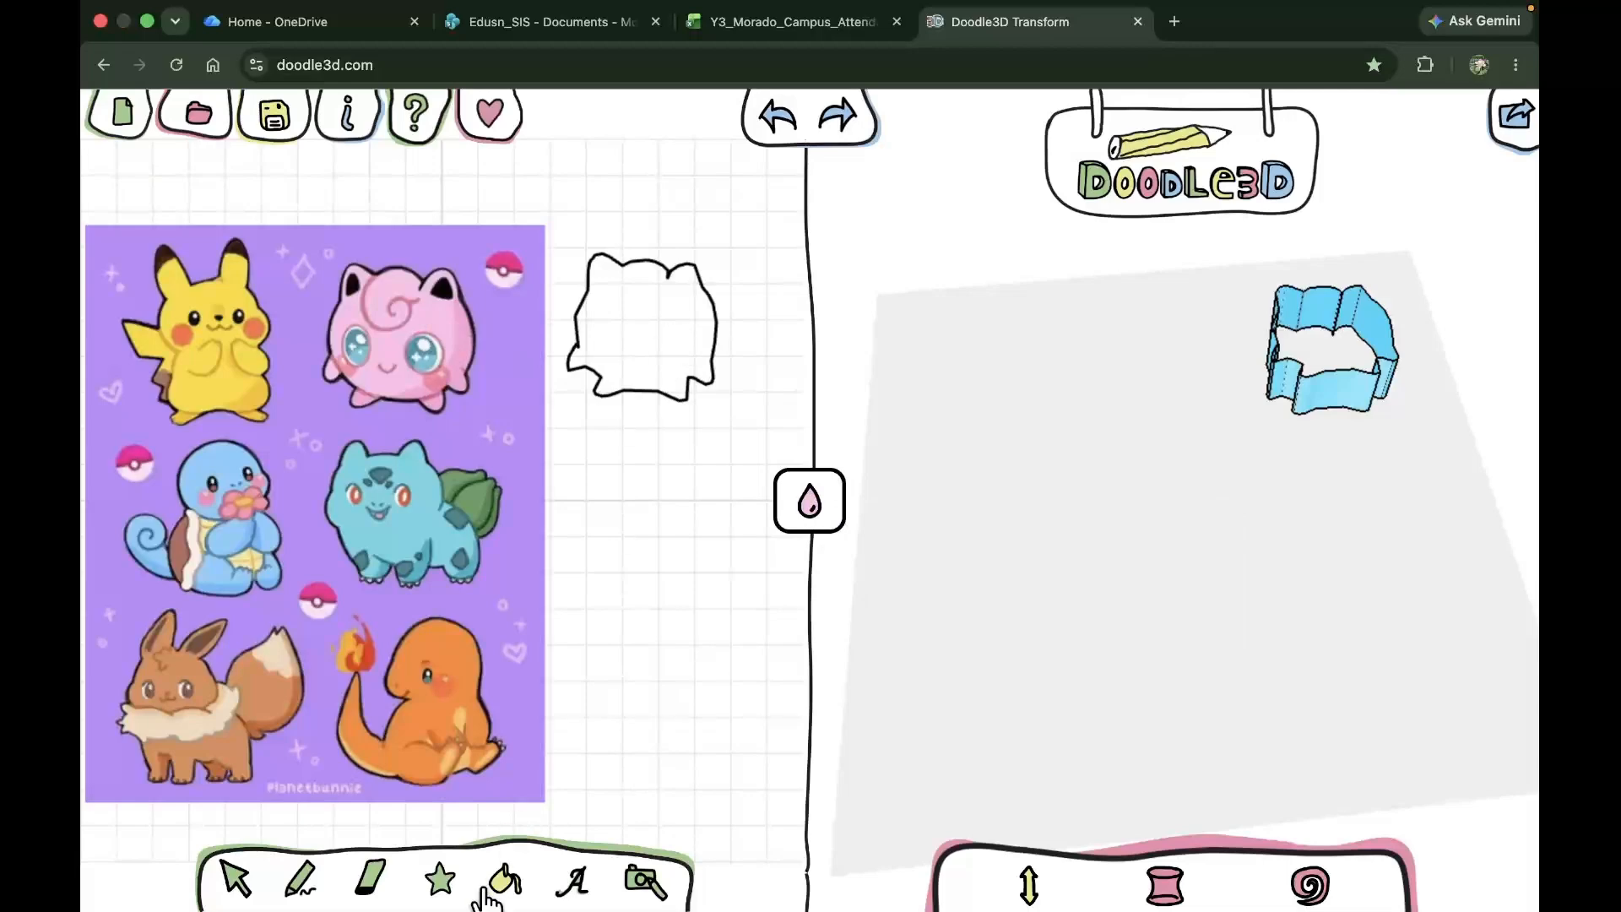
left_click(648, 347)
left_click_drag(1357, 384, 1311, 541)
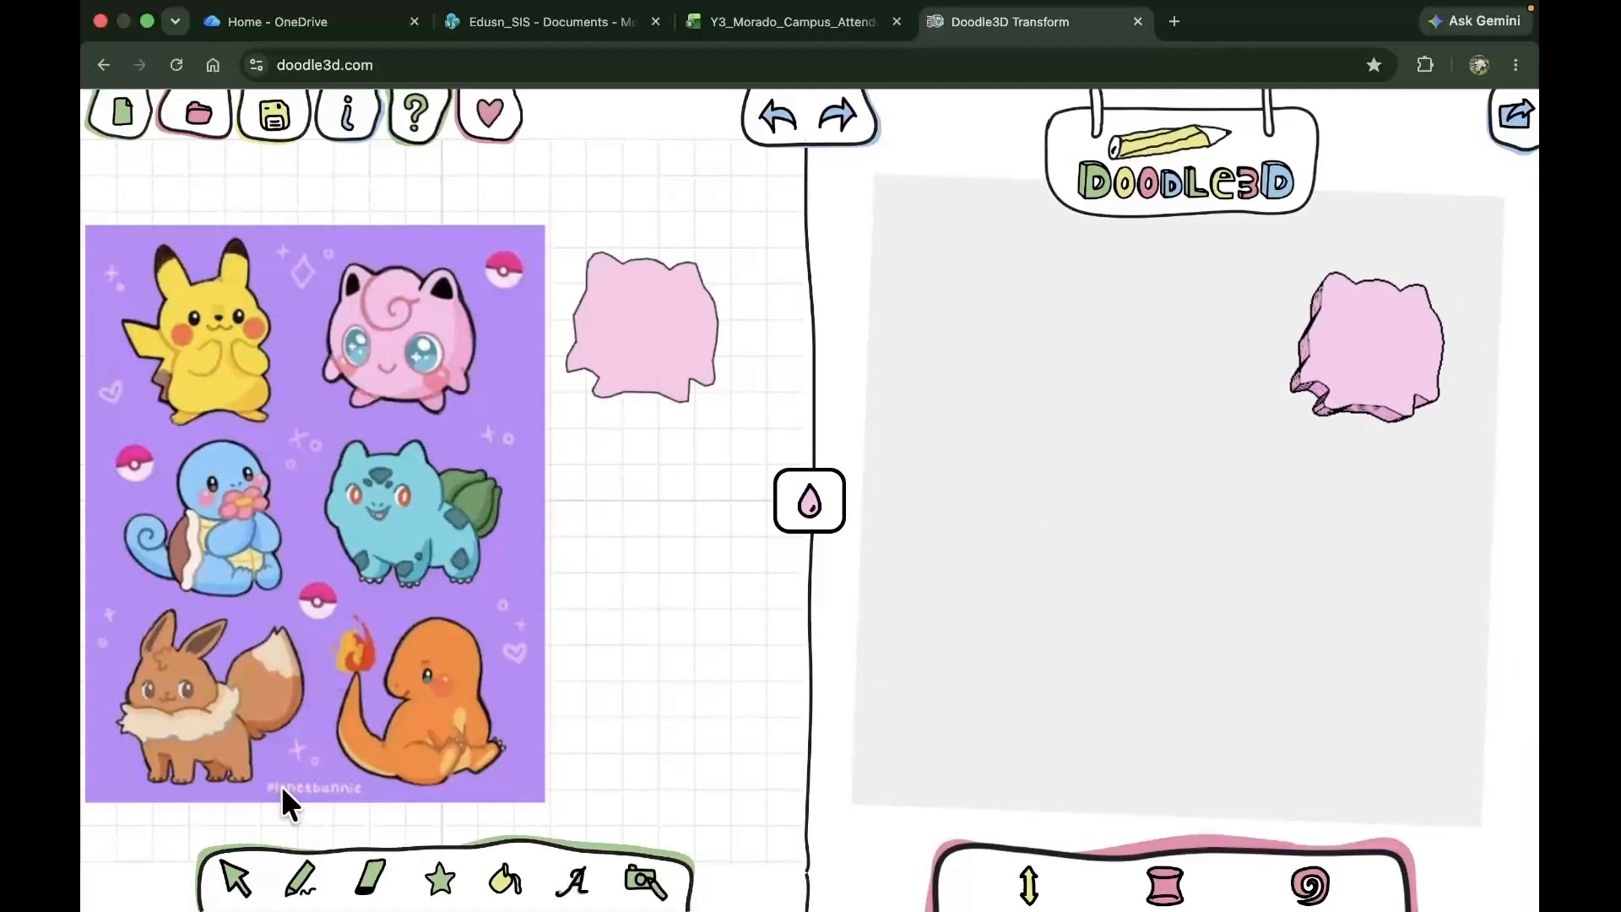
Choose dark grey and draw the ears, hair curl, eyes, mouth, arms and feet on the pink shape with the pen tool
left_click(808, 501)
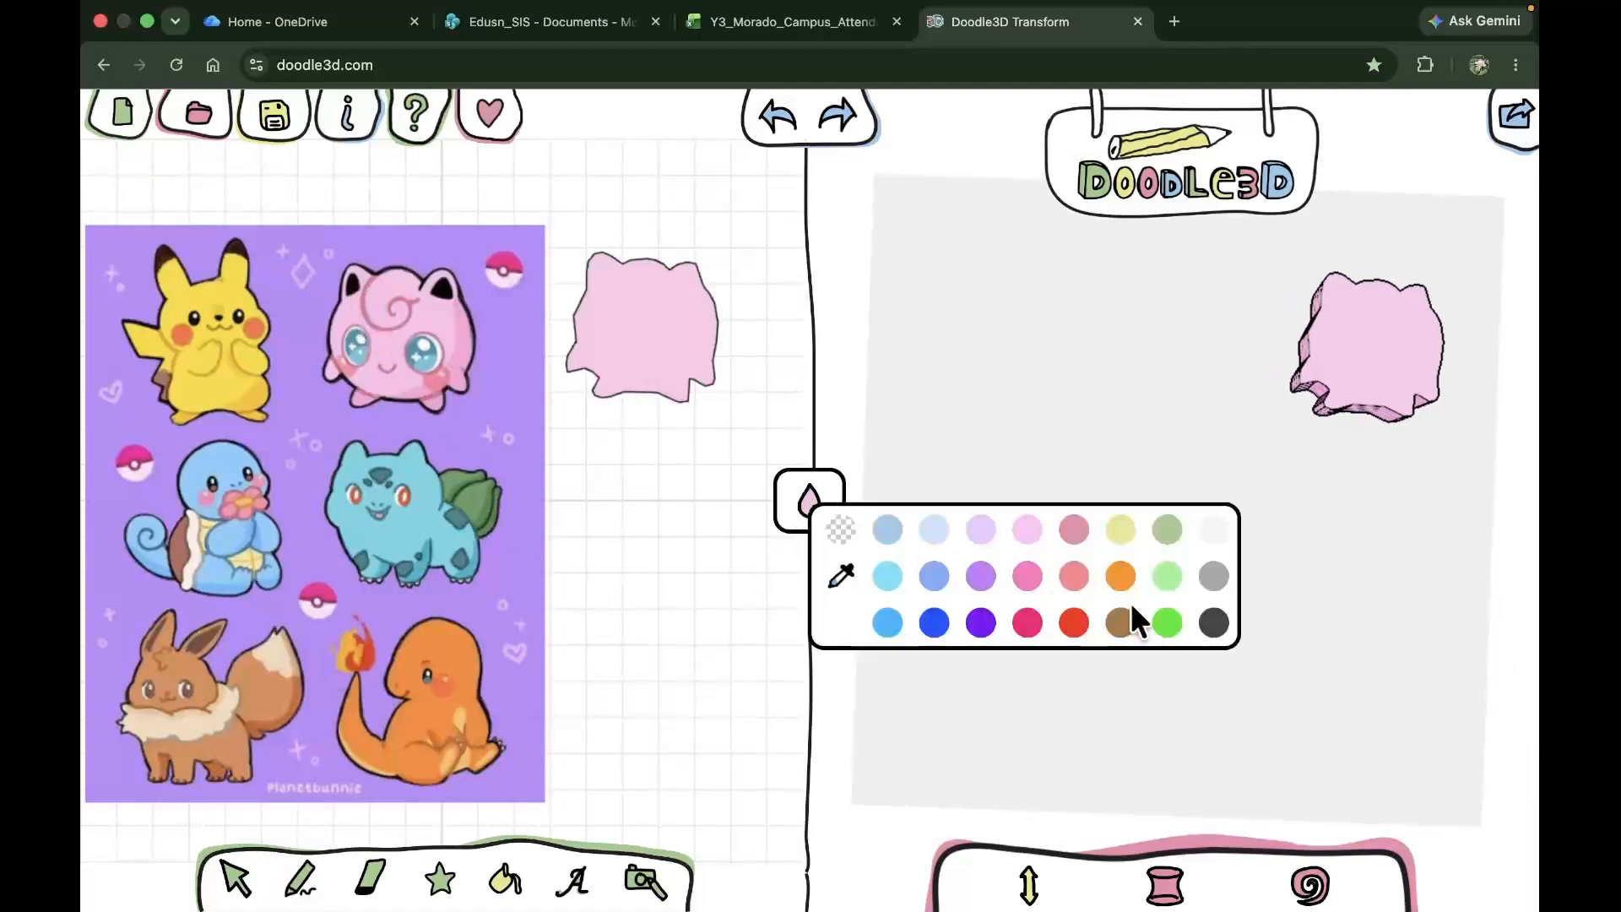
left_click(1213, 623)
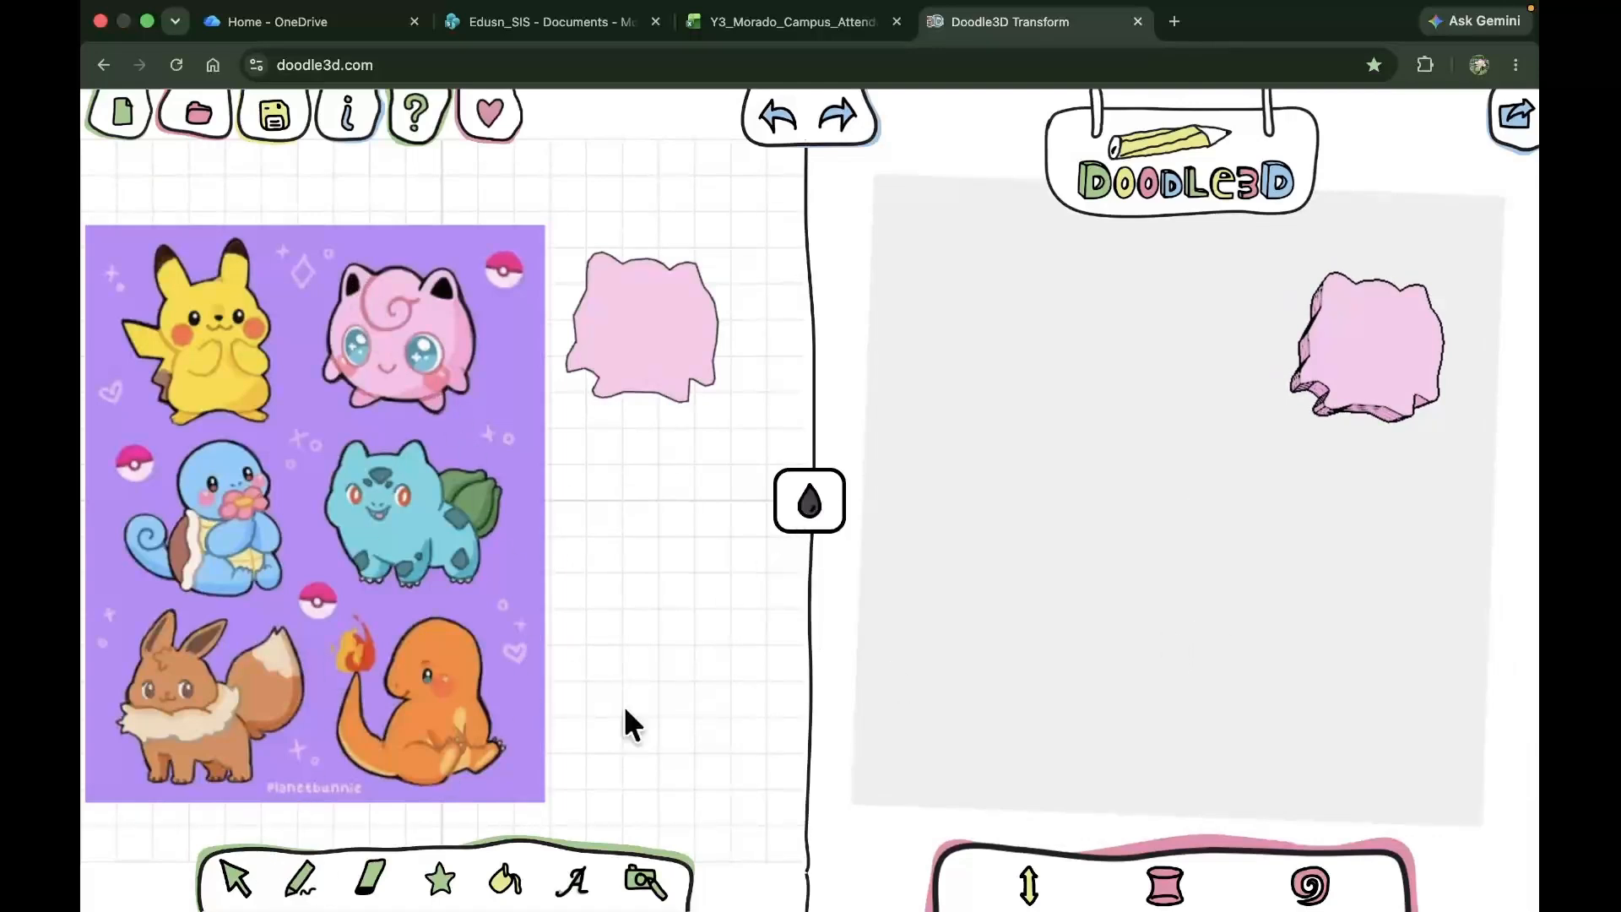
left_click(299, 880)
left_click(248, 823)
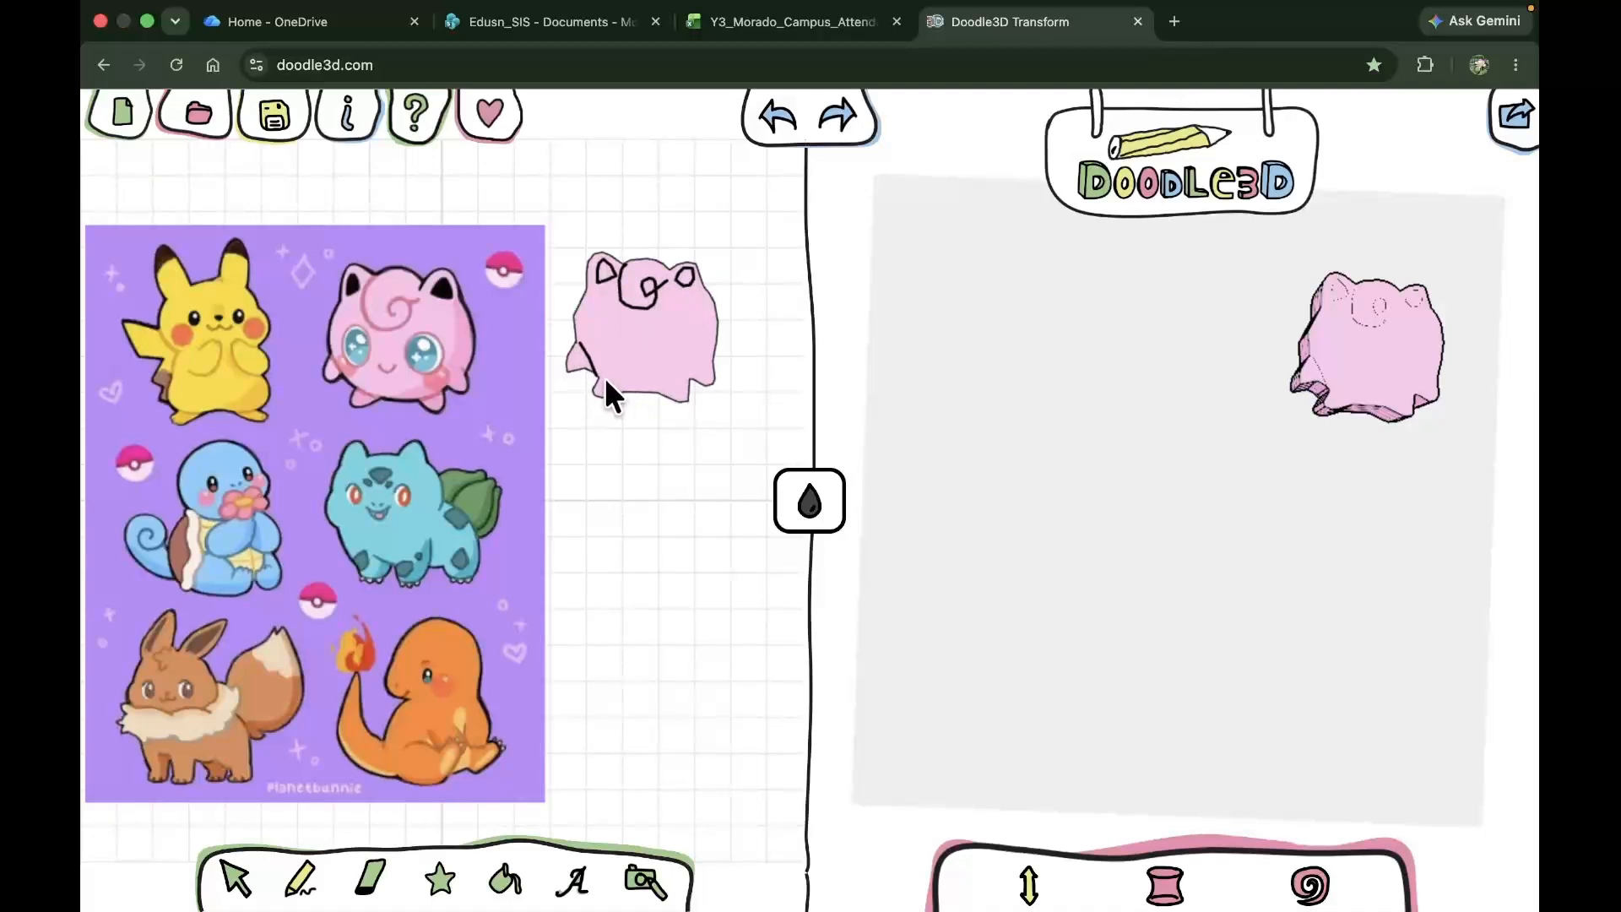
left_click_drag(621, 391, 678, 388)
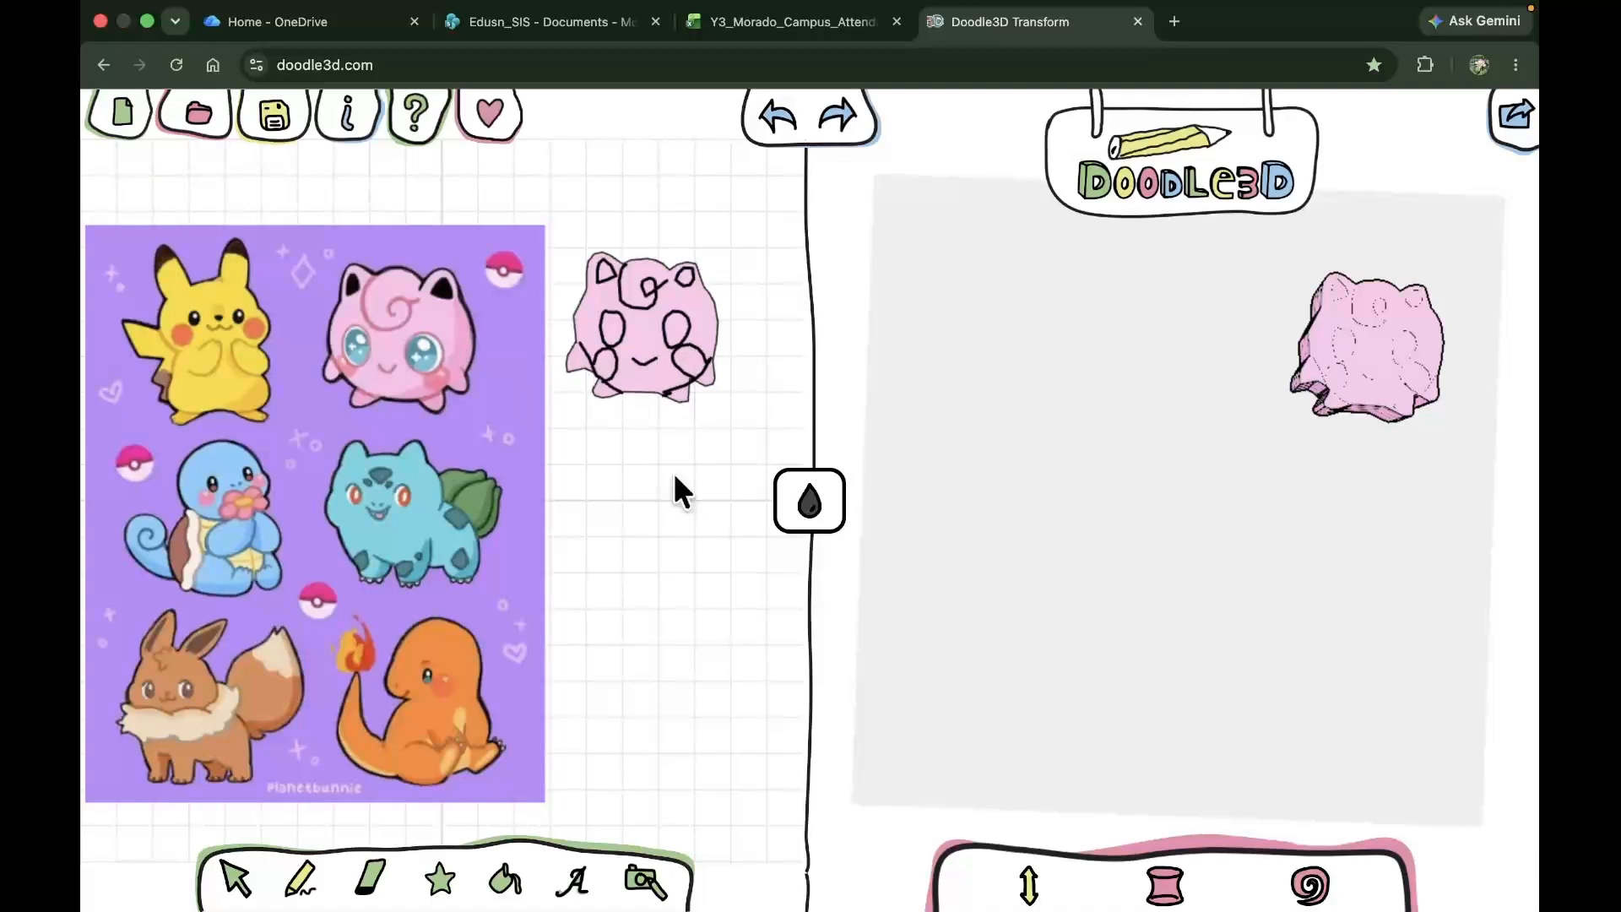
Change the drawing colour to black and paint in both ears of the pink character with the brush tool
left_click(810, 507)
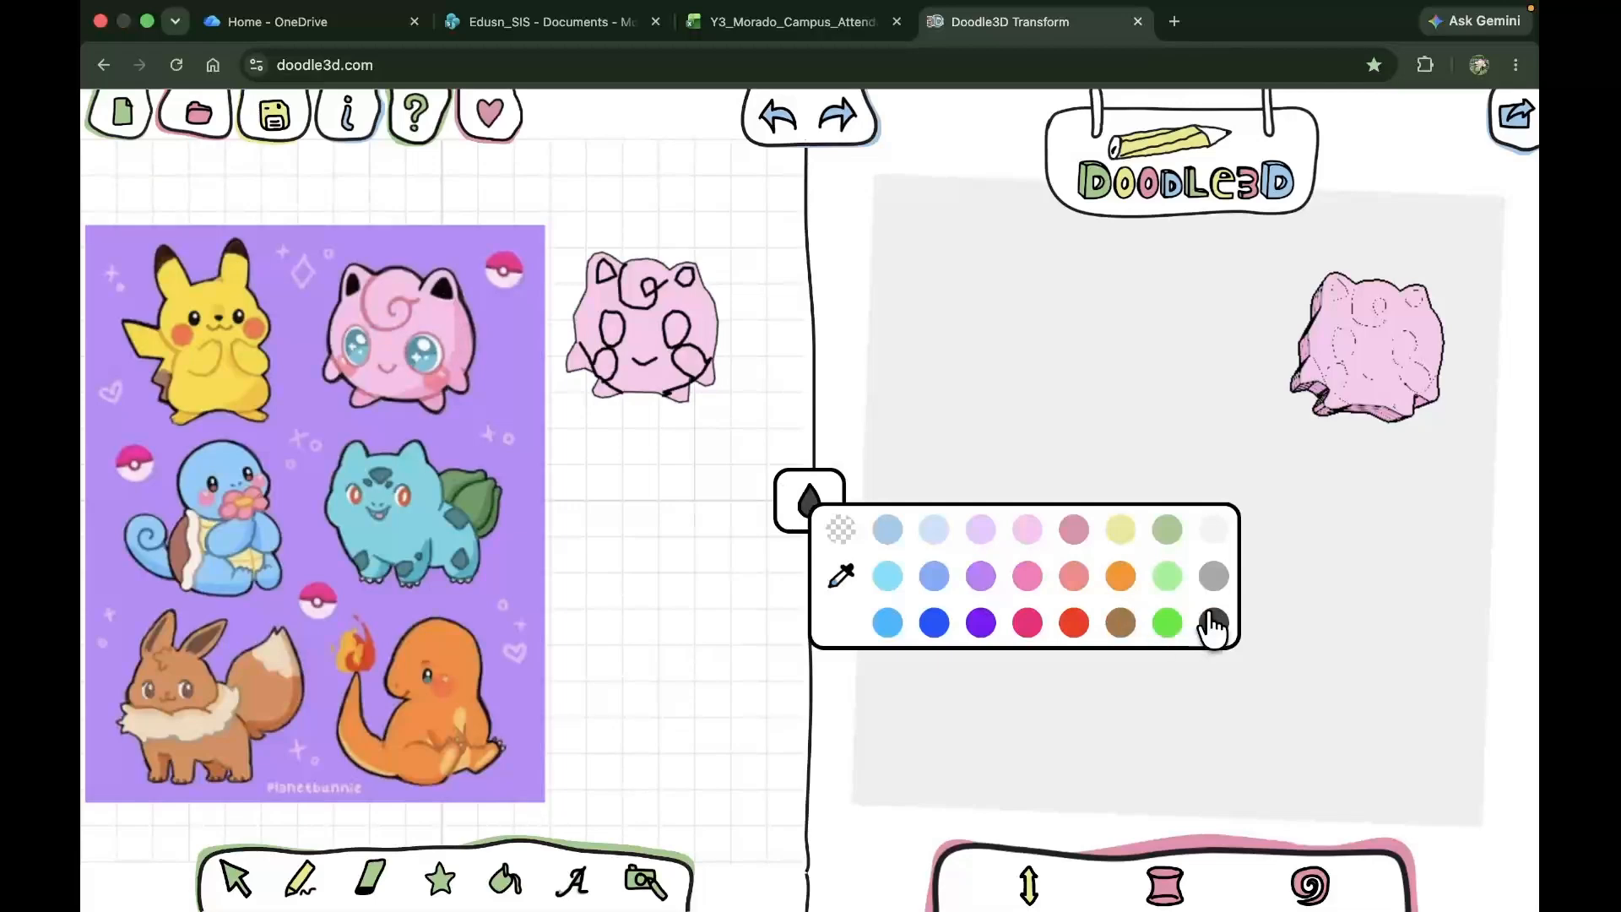
left_click(672, 438)
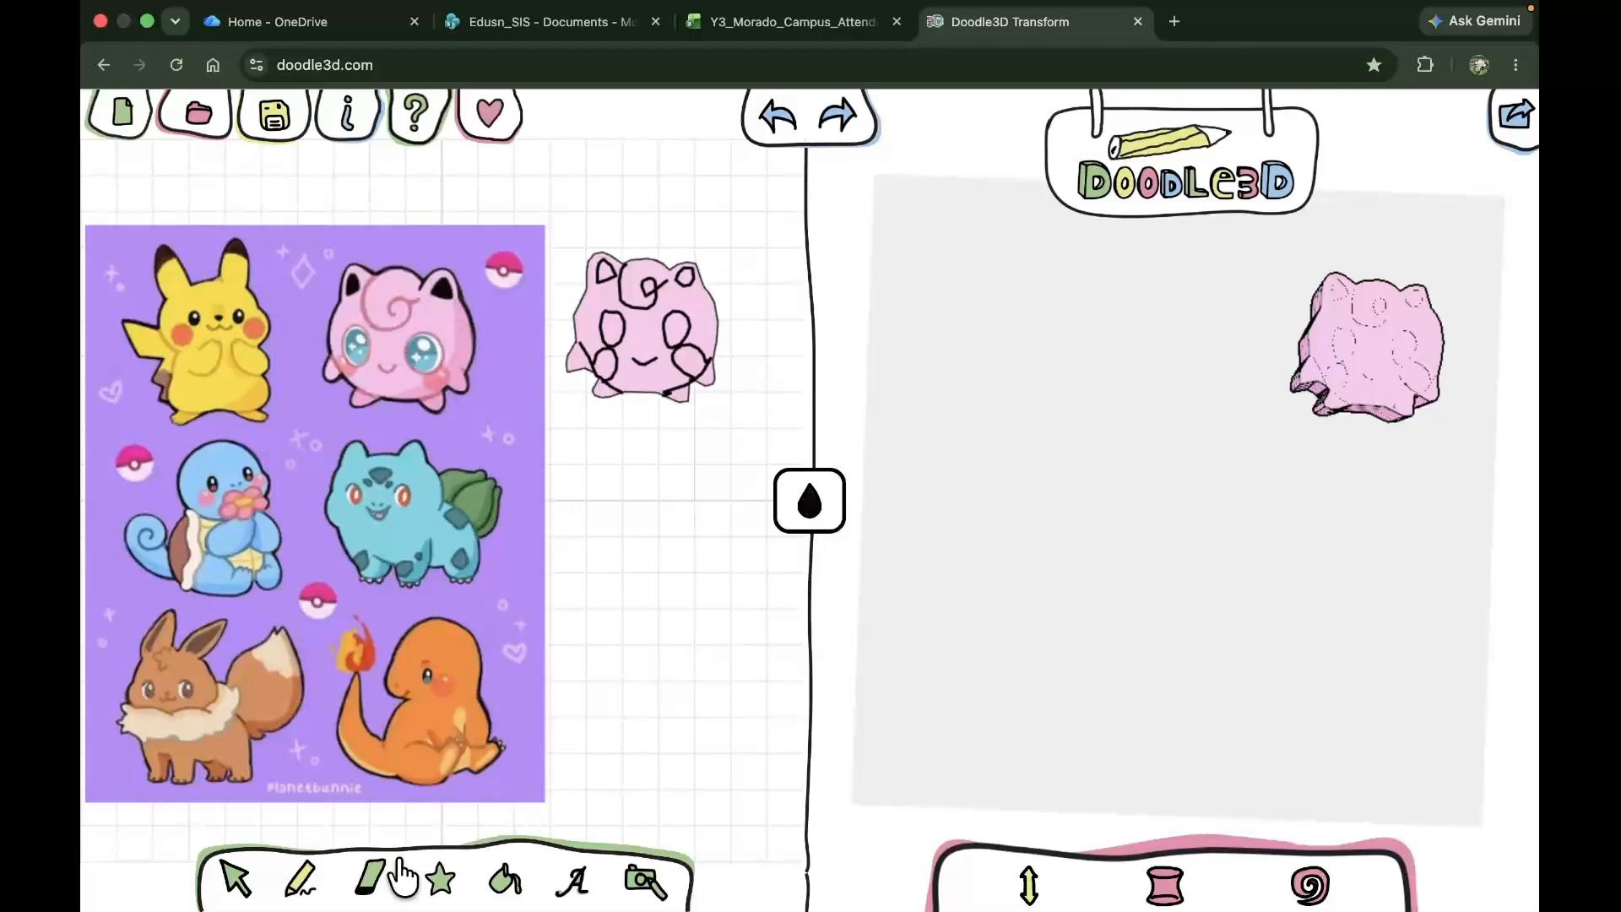
left_click(301, 880)
left_click(355, 825)
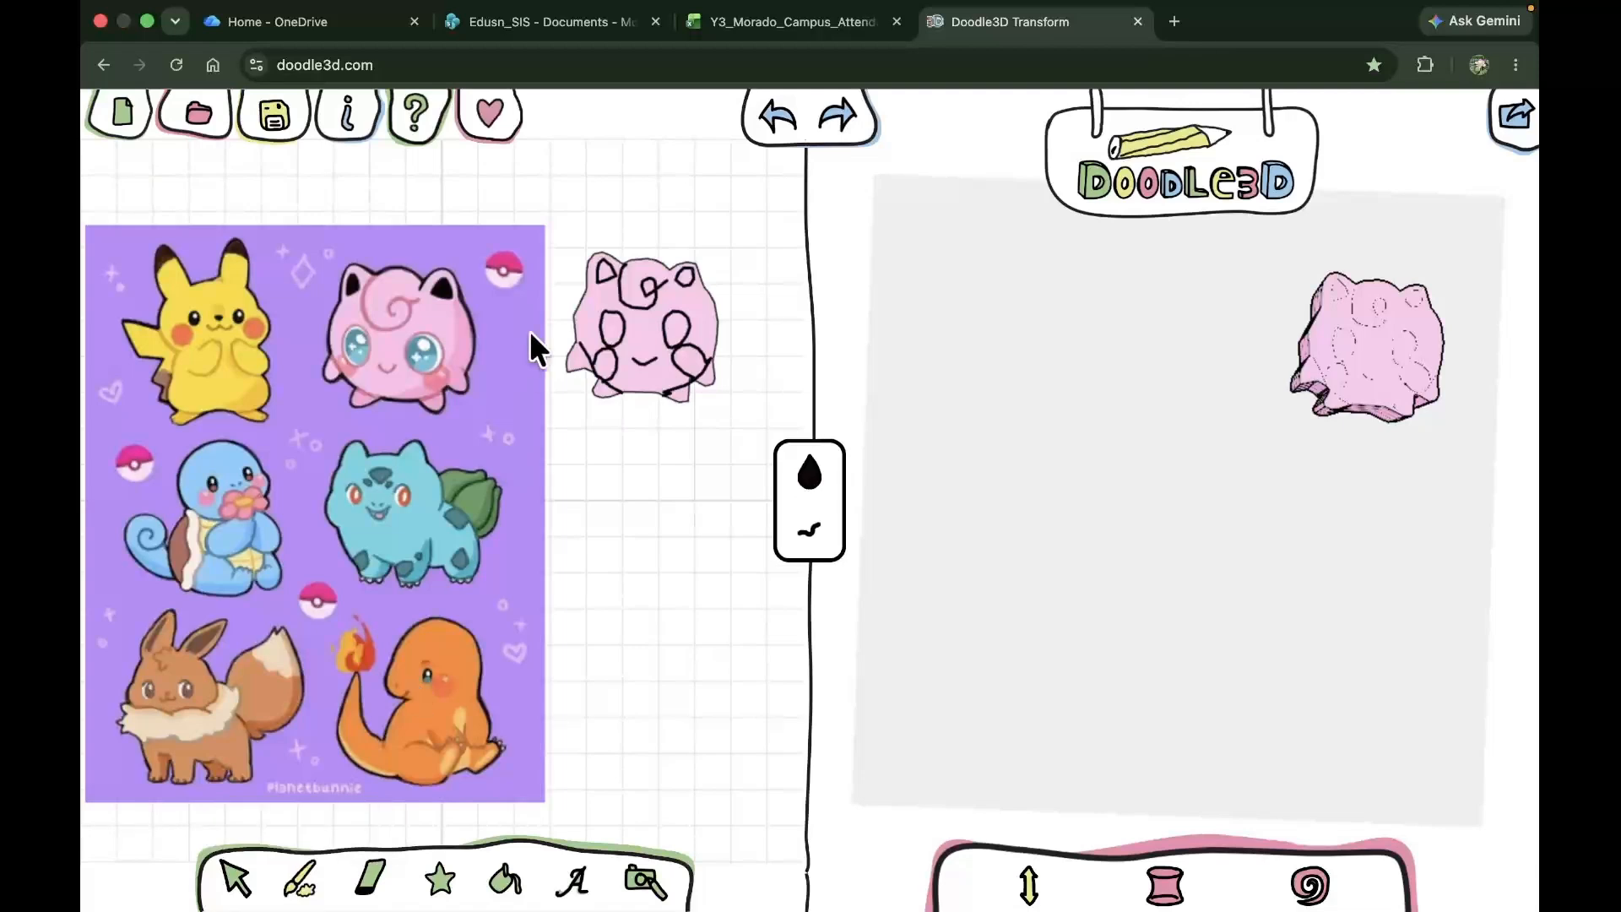
scroll(625, 296, "up", 3)
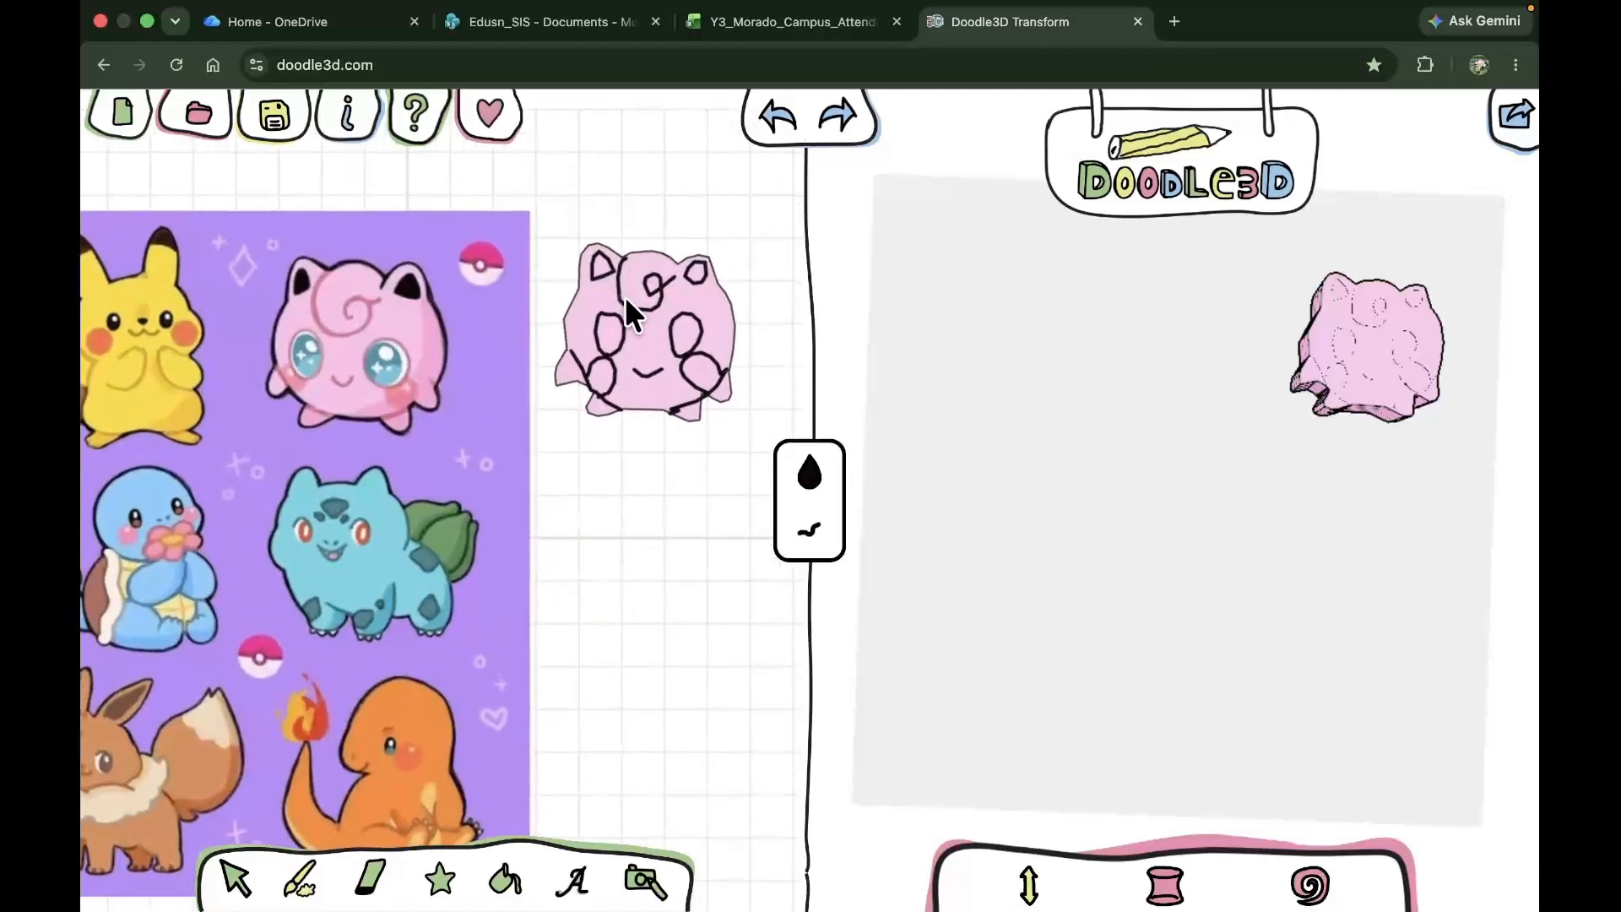
left_click_drag(596, 260, 697, 262)
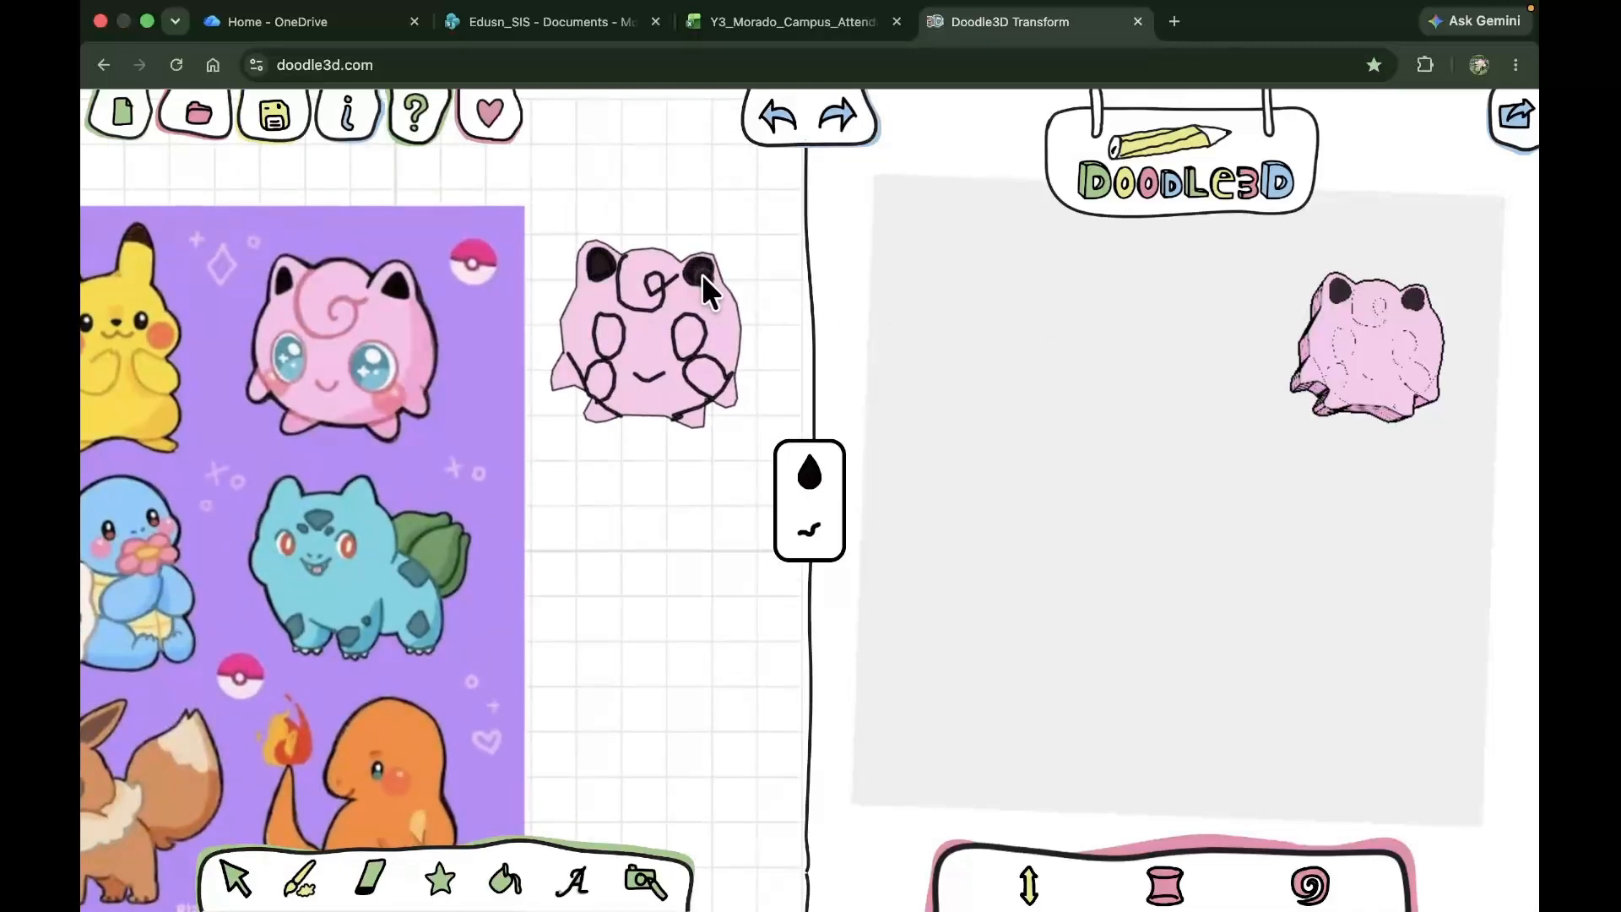
Sample the teal of the character's eyes from the reference image and paint in both eyes with the brush
left_click(810, 481)
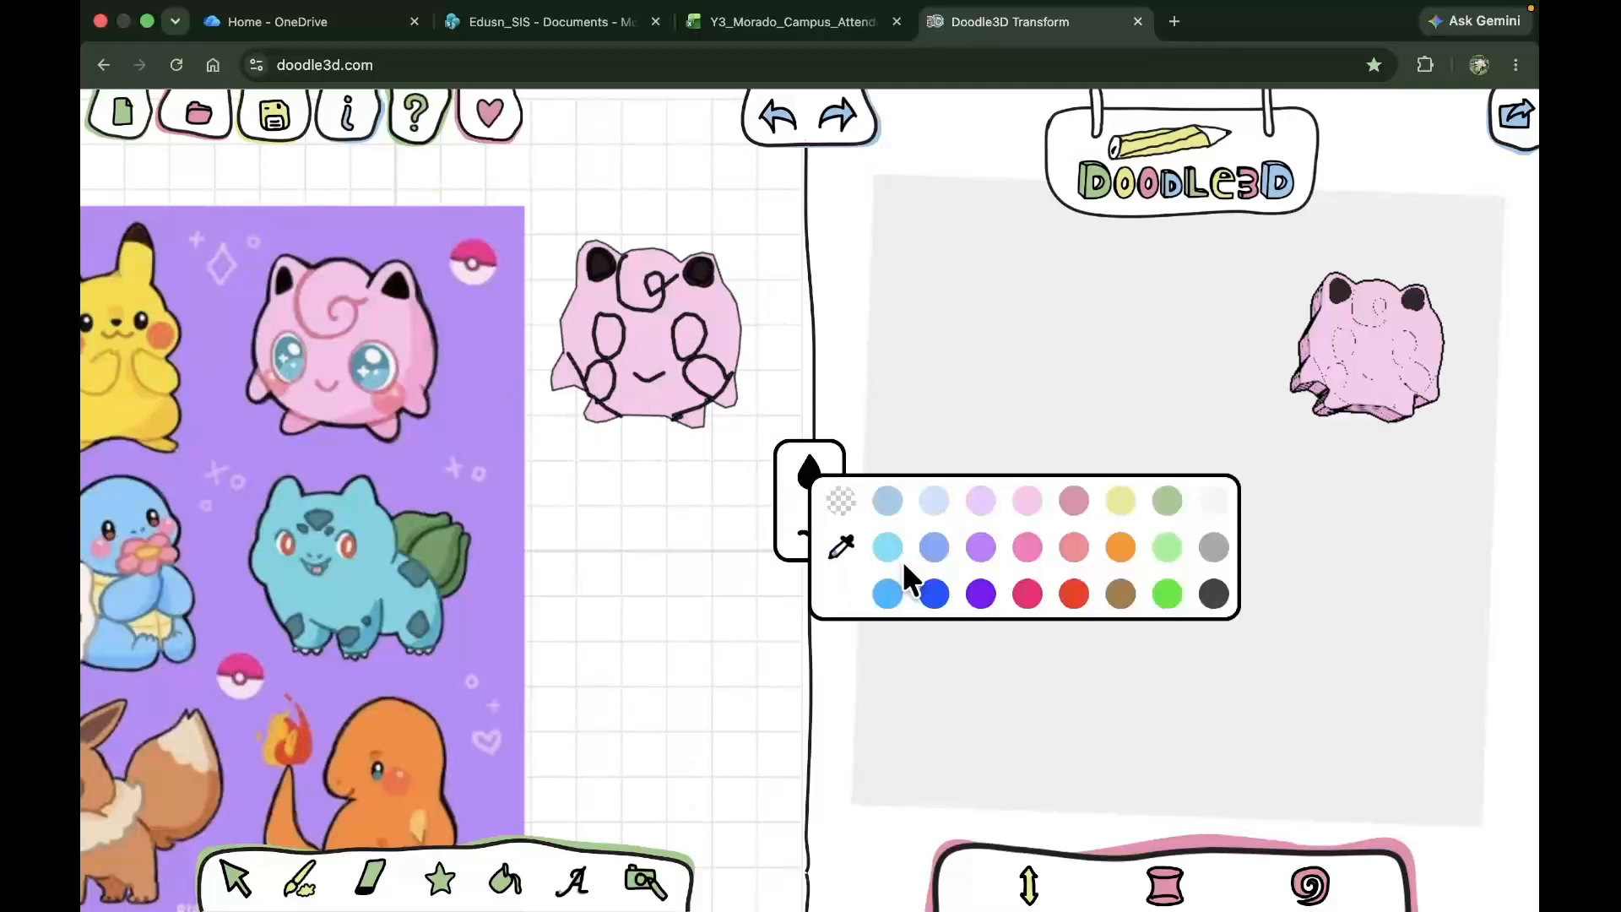
left_click(844, 549)
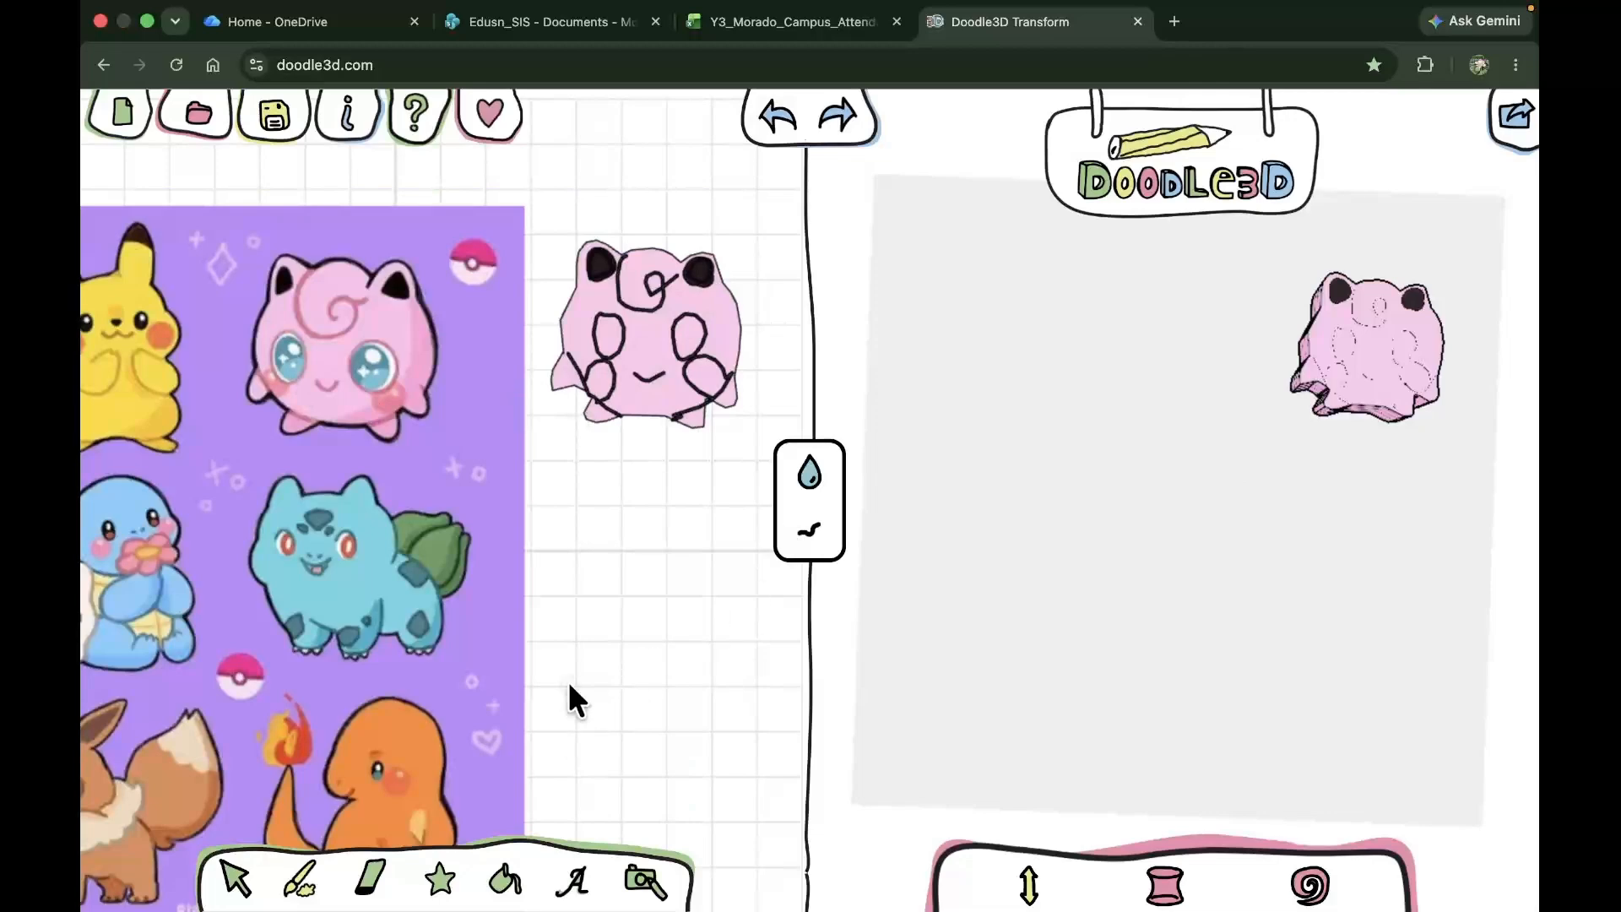
left_click_drag(608, 327, 611, 343)
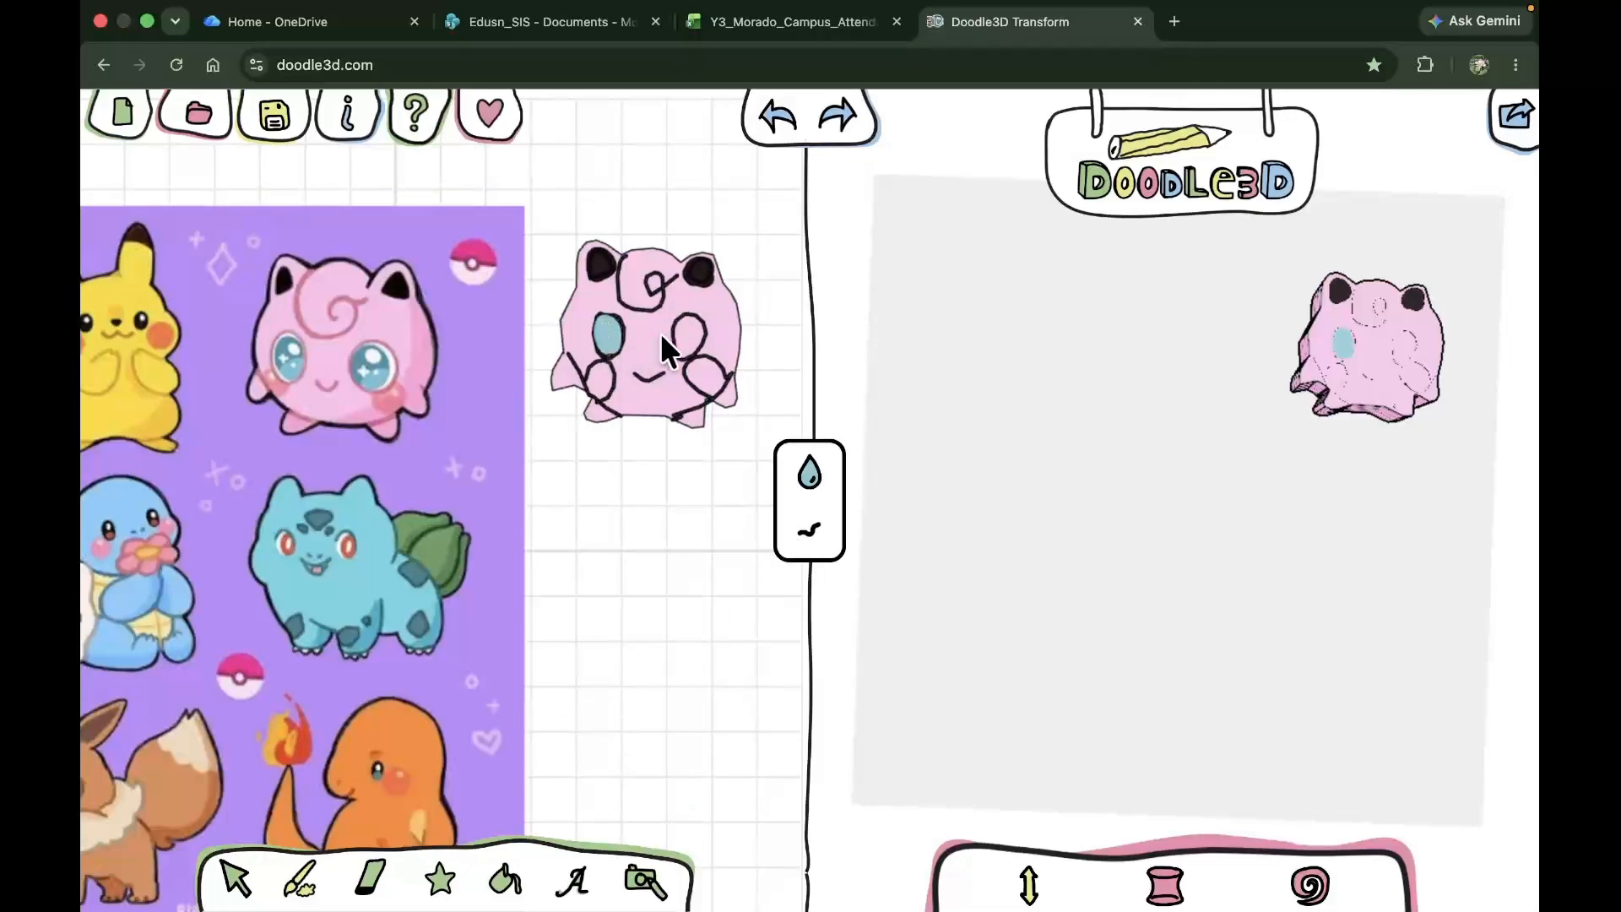
left_click_drag(688, 325, 696, 340)
Sample the white of the reference eye and paint a large highlight in each eye, plus a small one with the thinnest brush
left_click(807, 475)
left_click(500, 353)
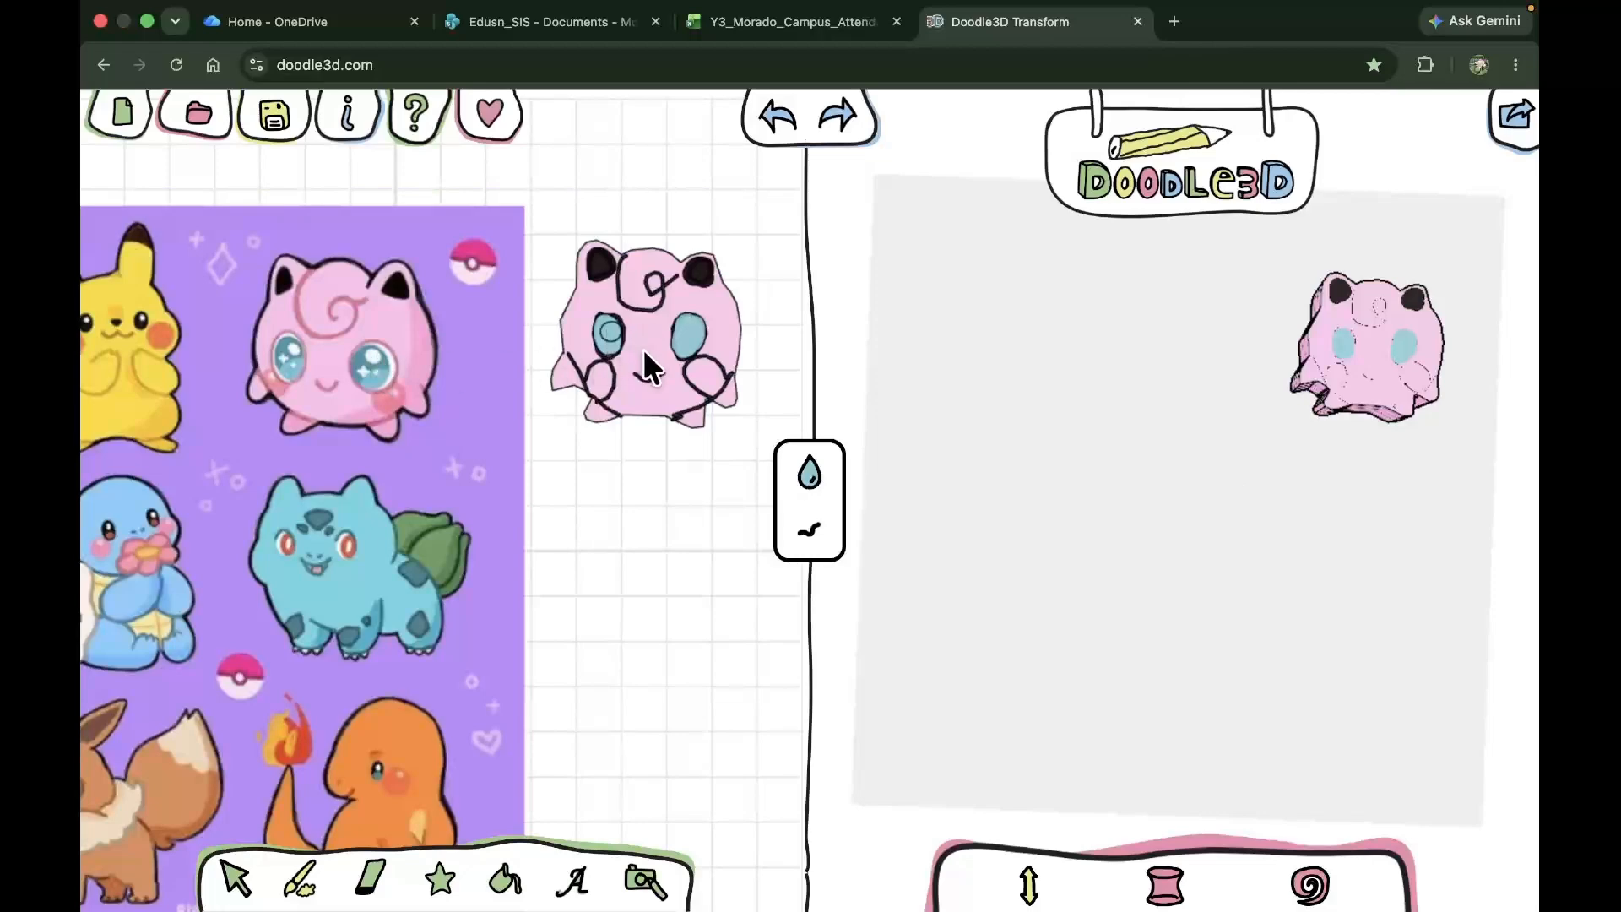
left_click(808, 476)
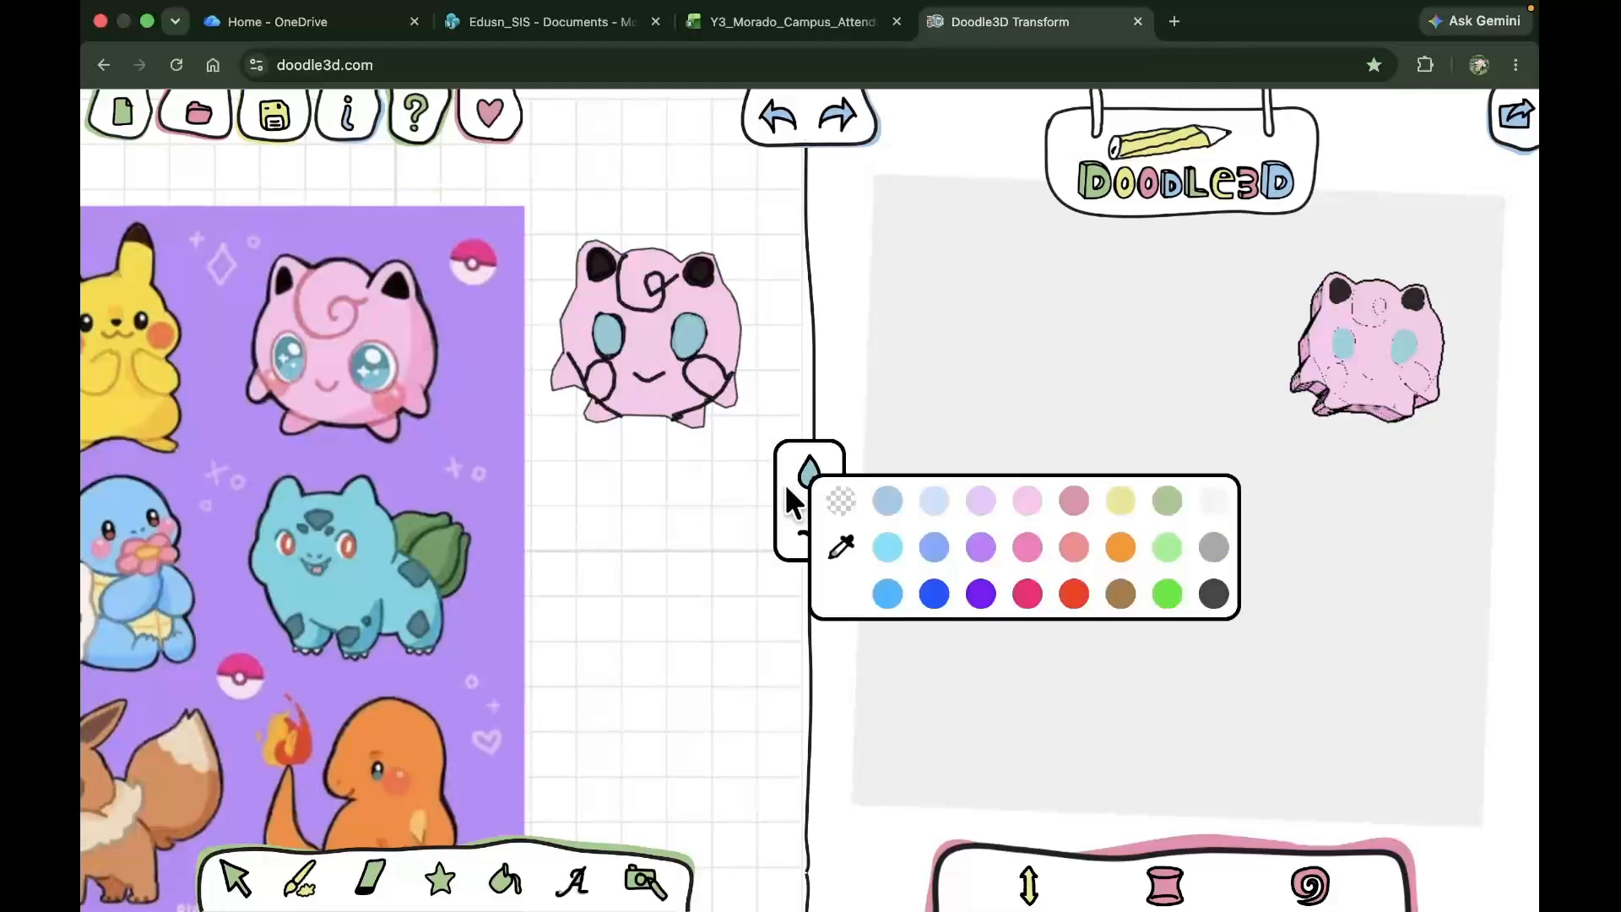
left_click(841, 547)
left_click(372, 353)
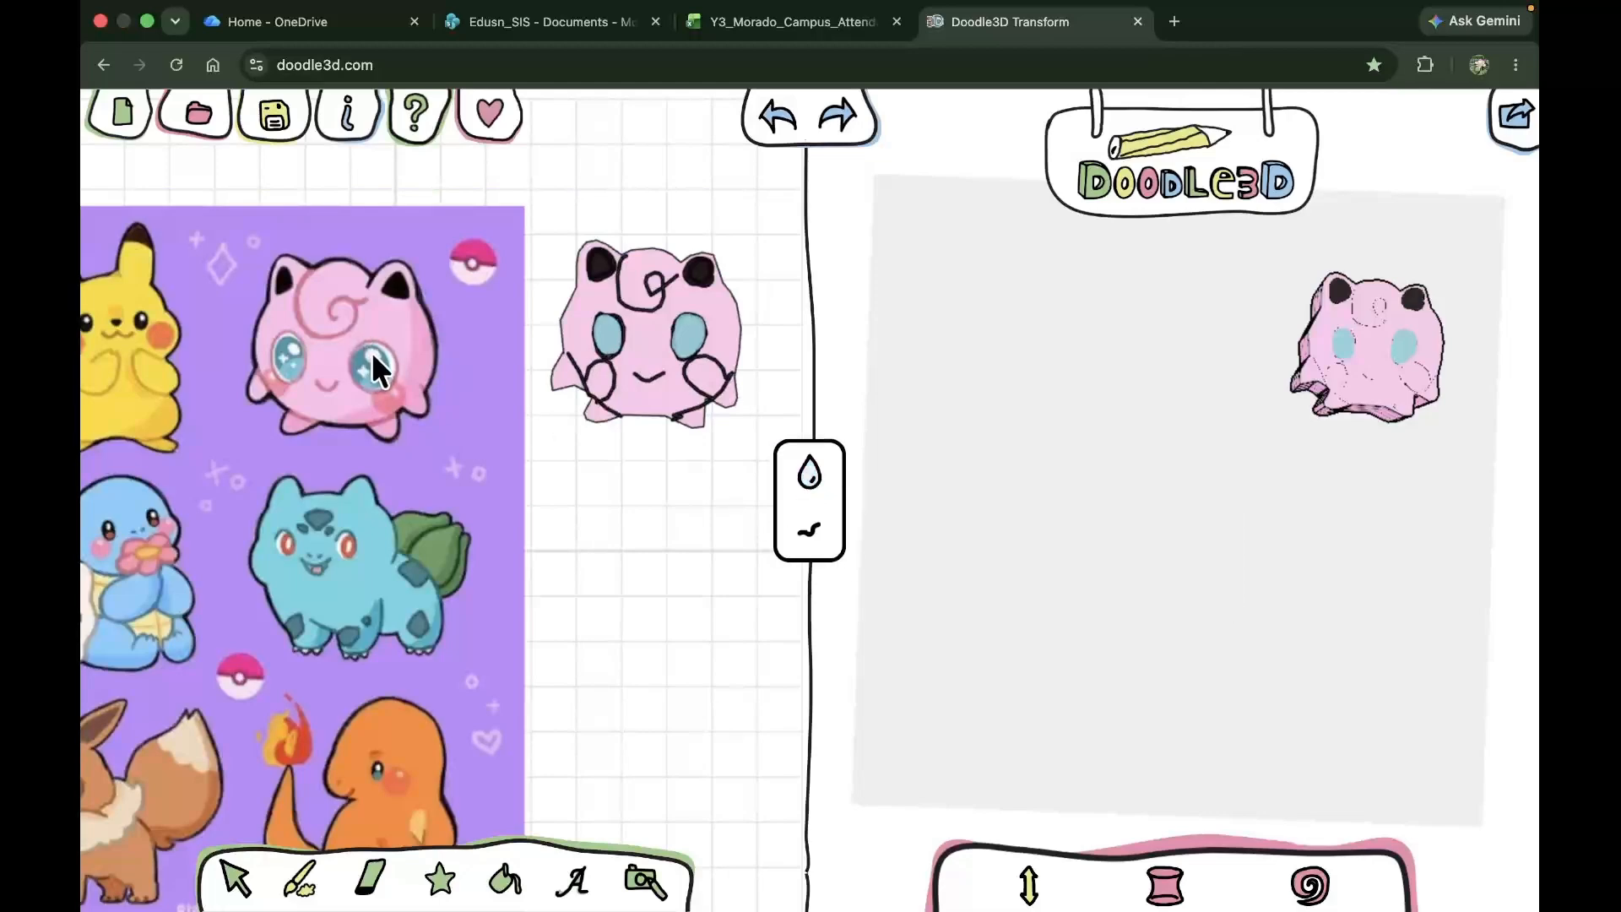
left_click(611, 325)
left_click_drag(672, 326, 686, 325)
key("super+z")
left_click(689, 324)
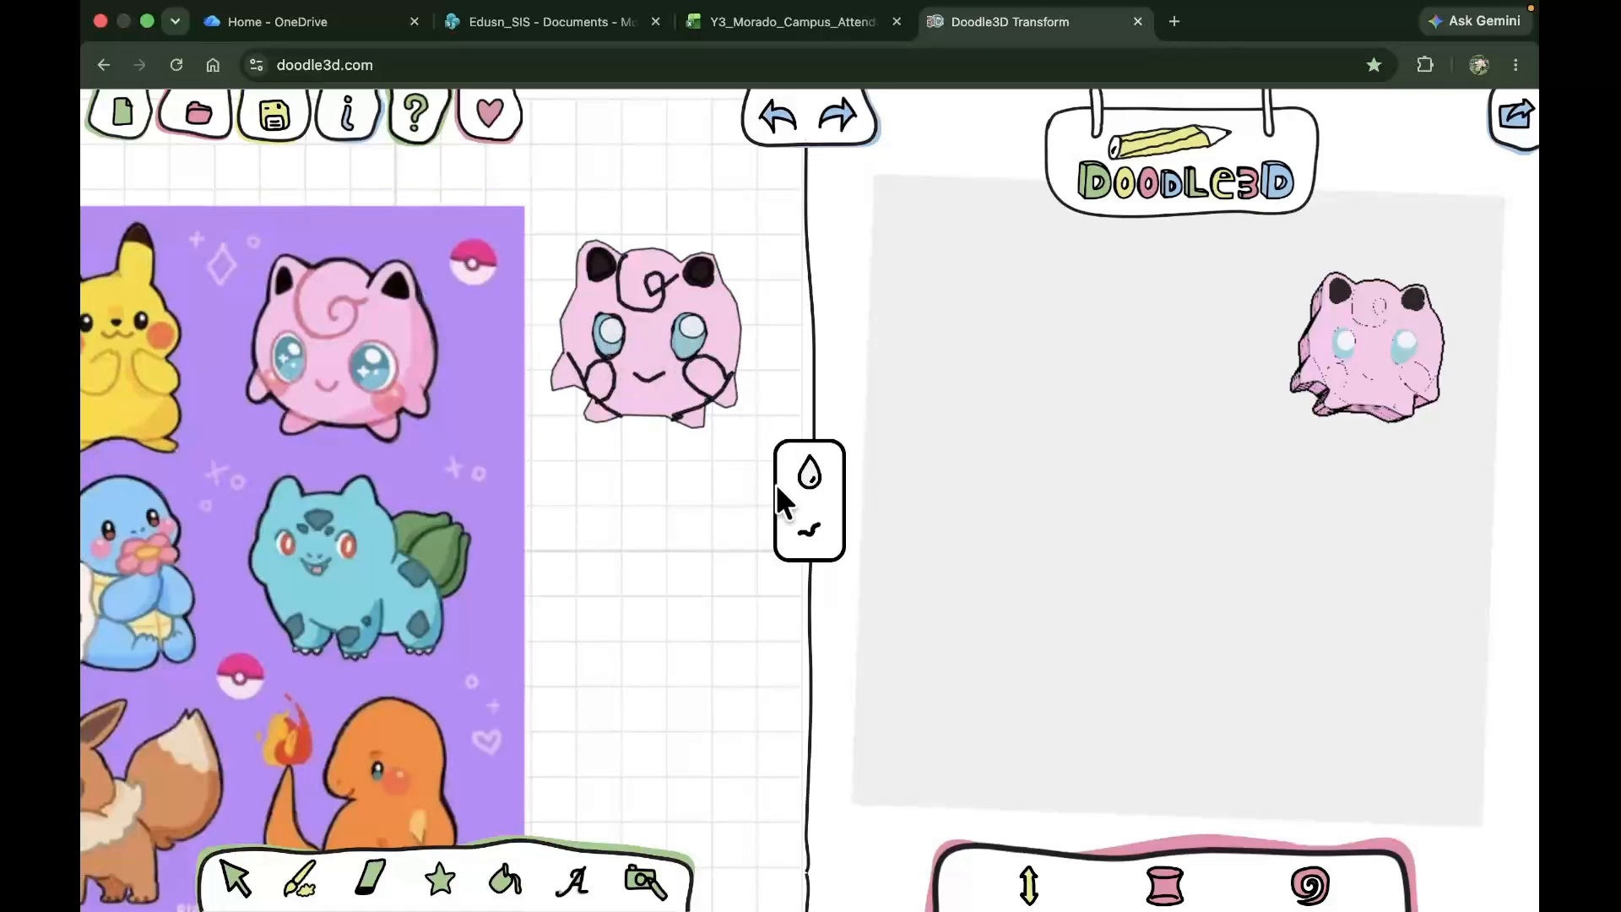
left_click(801, 535)
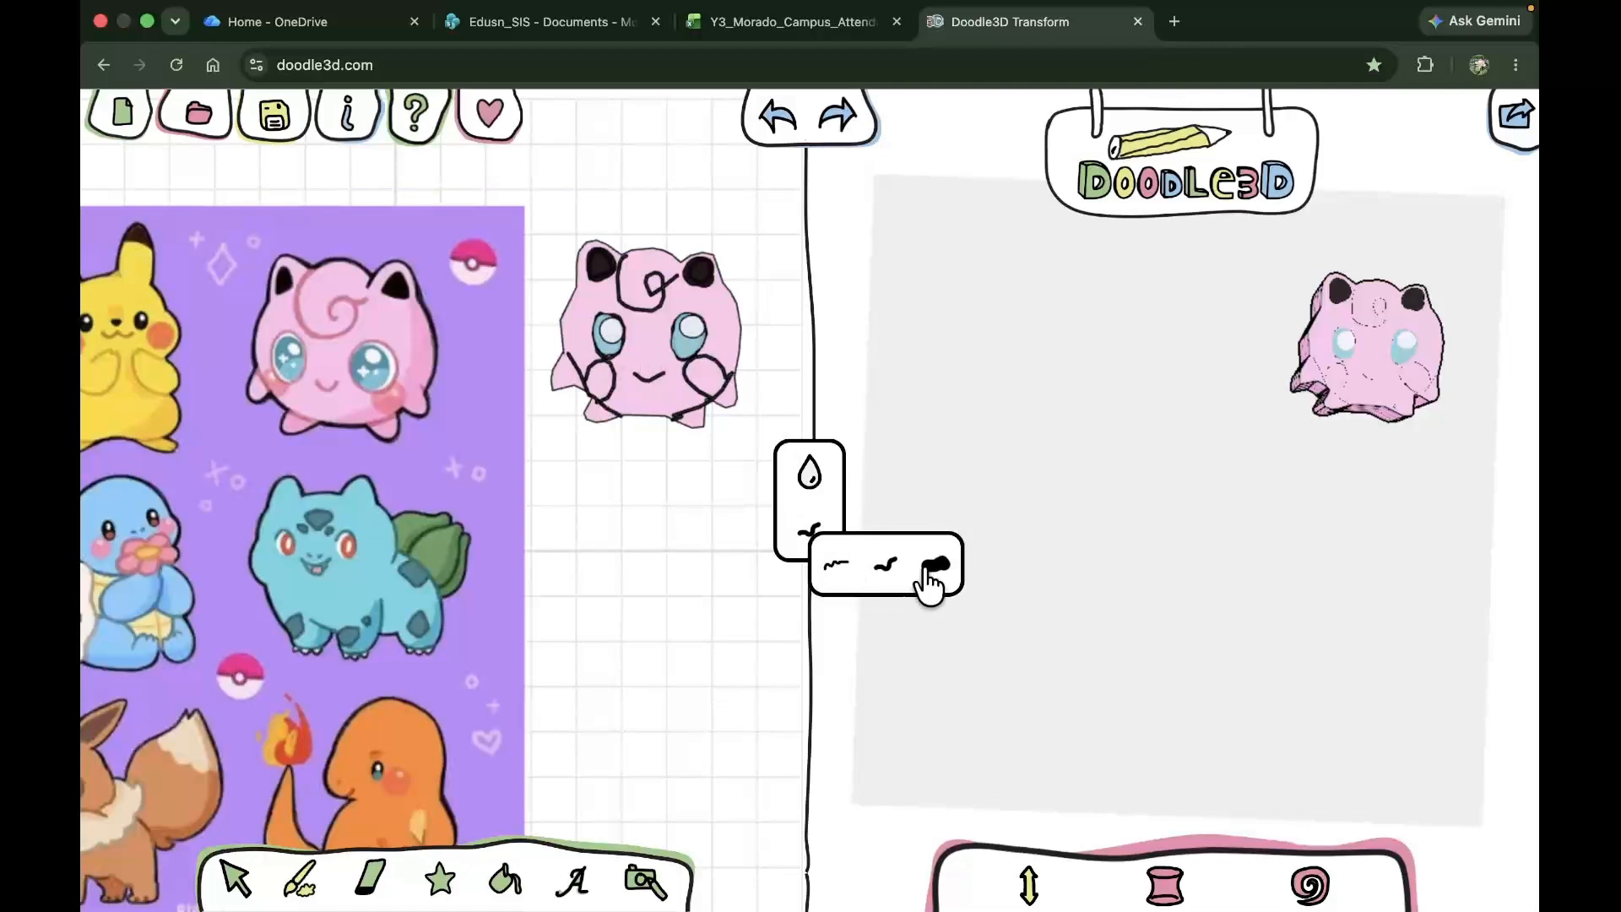
left_click(834, 563)
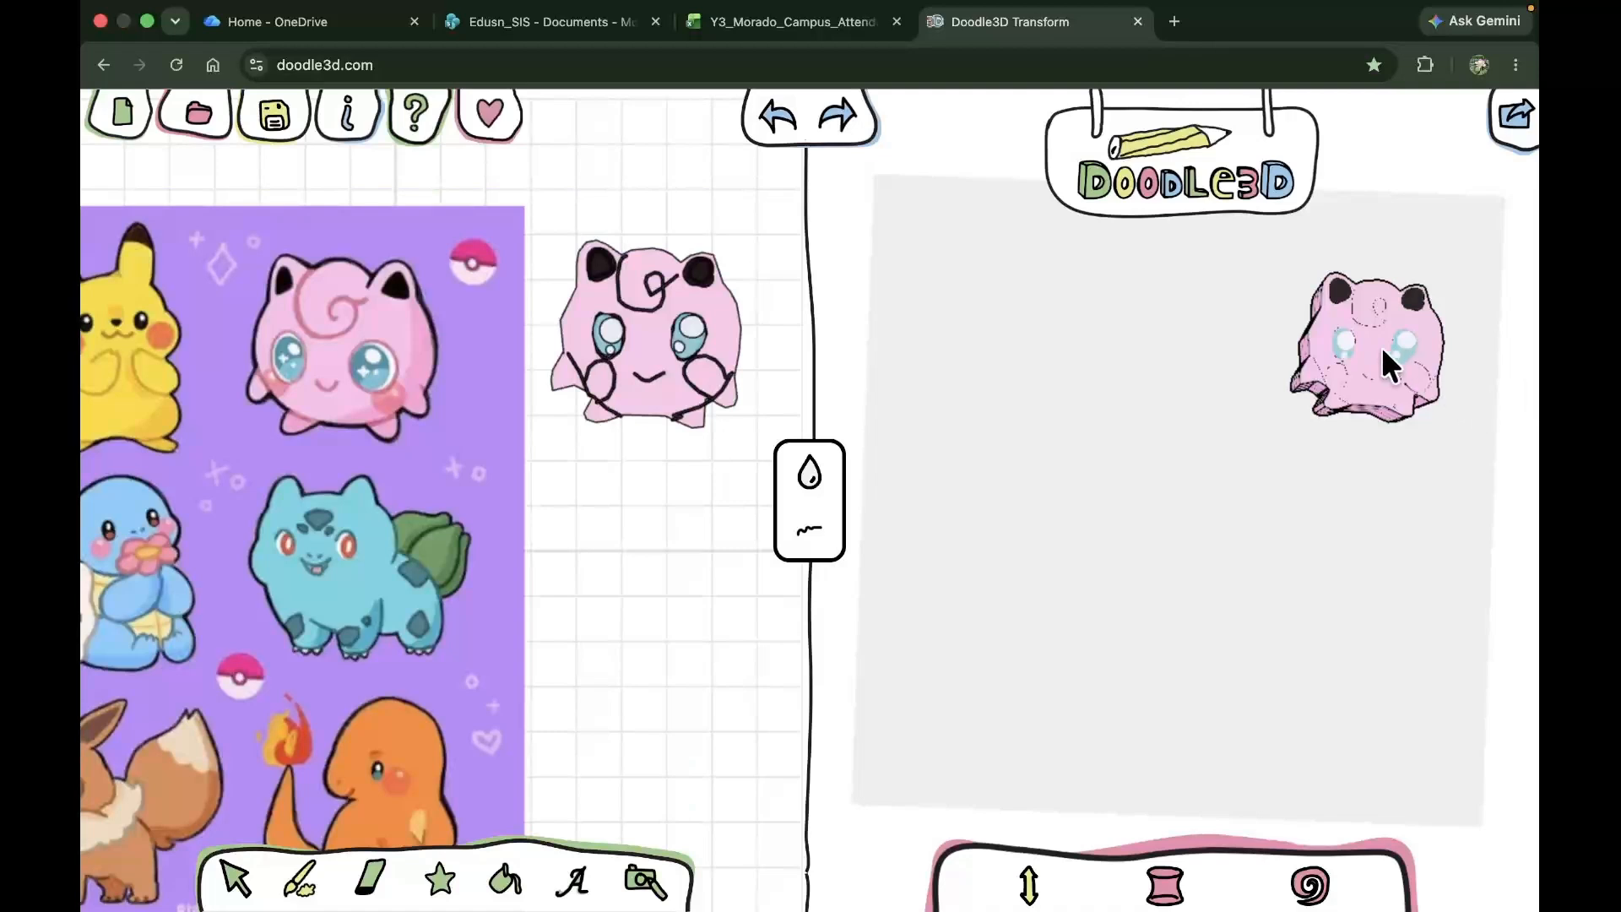
Sample the dark pink of the reference character's hair curl and paint the curl and both cheeks with it
left_click(807, 483)
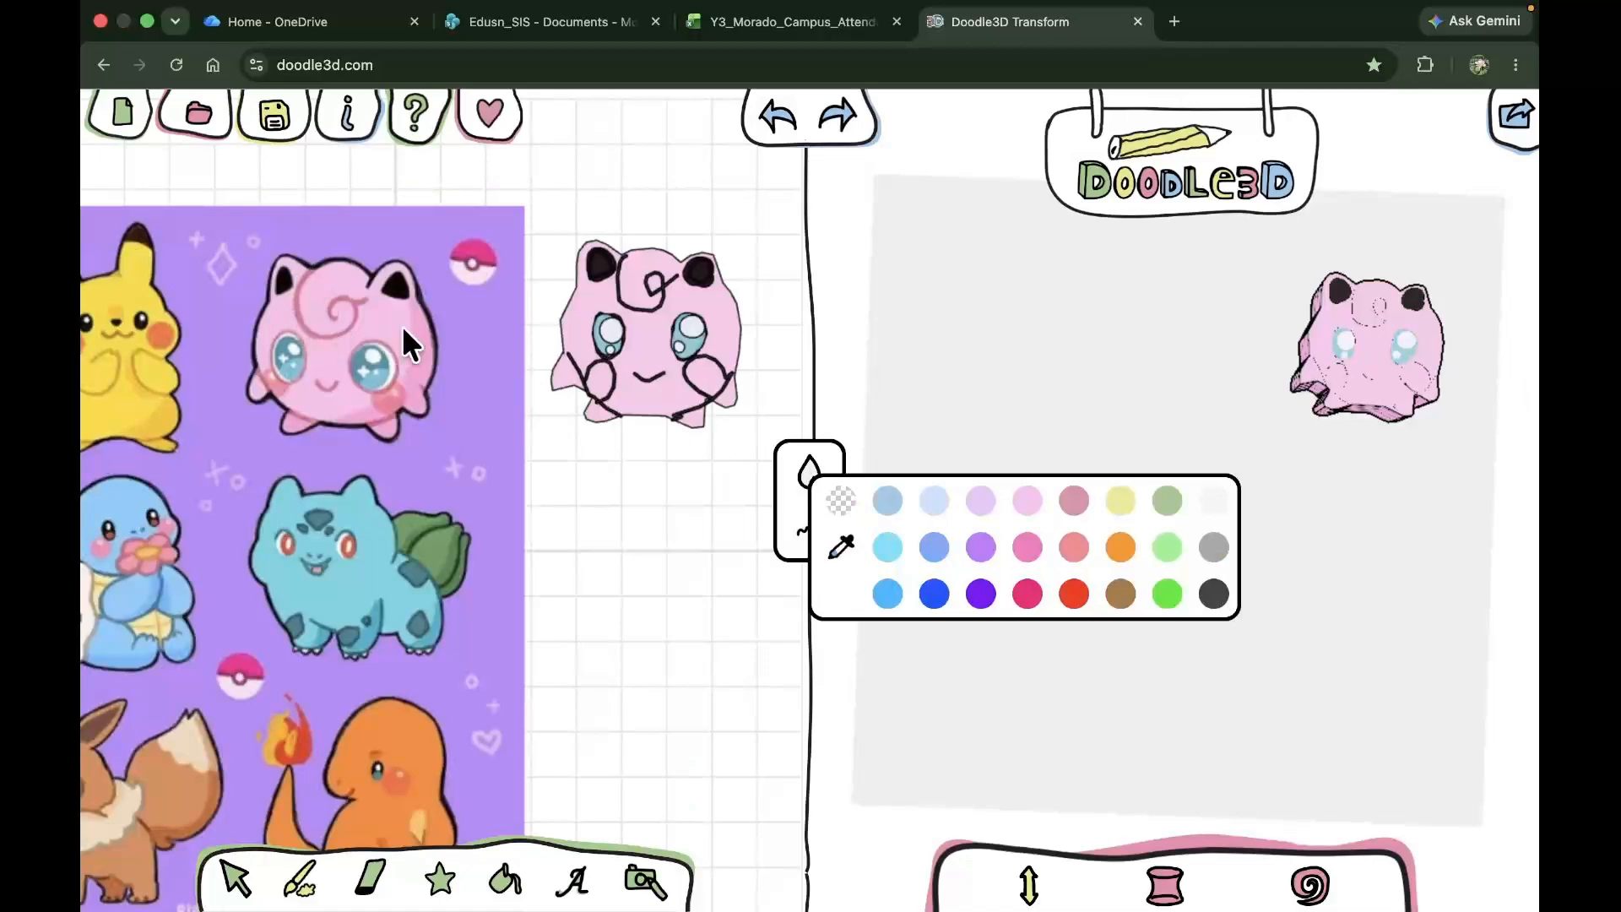
left_click(433, 307)
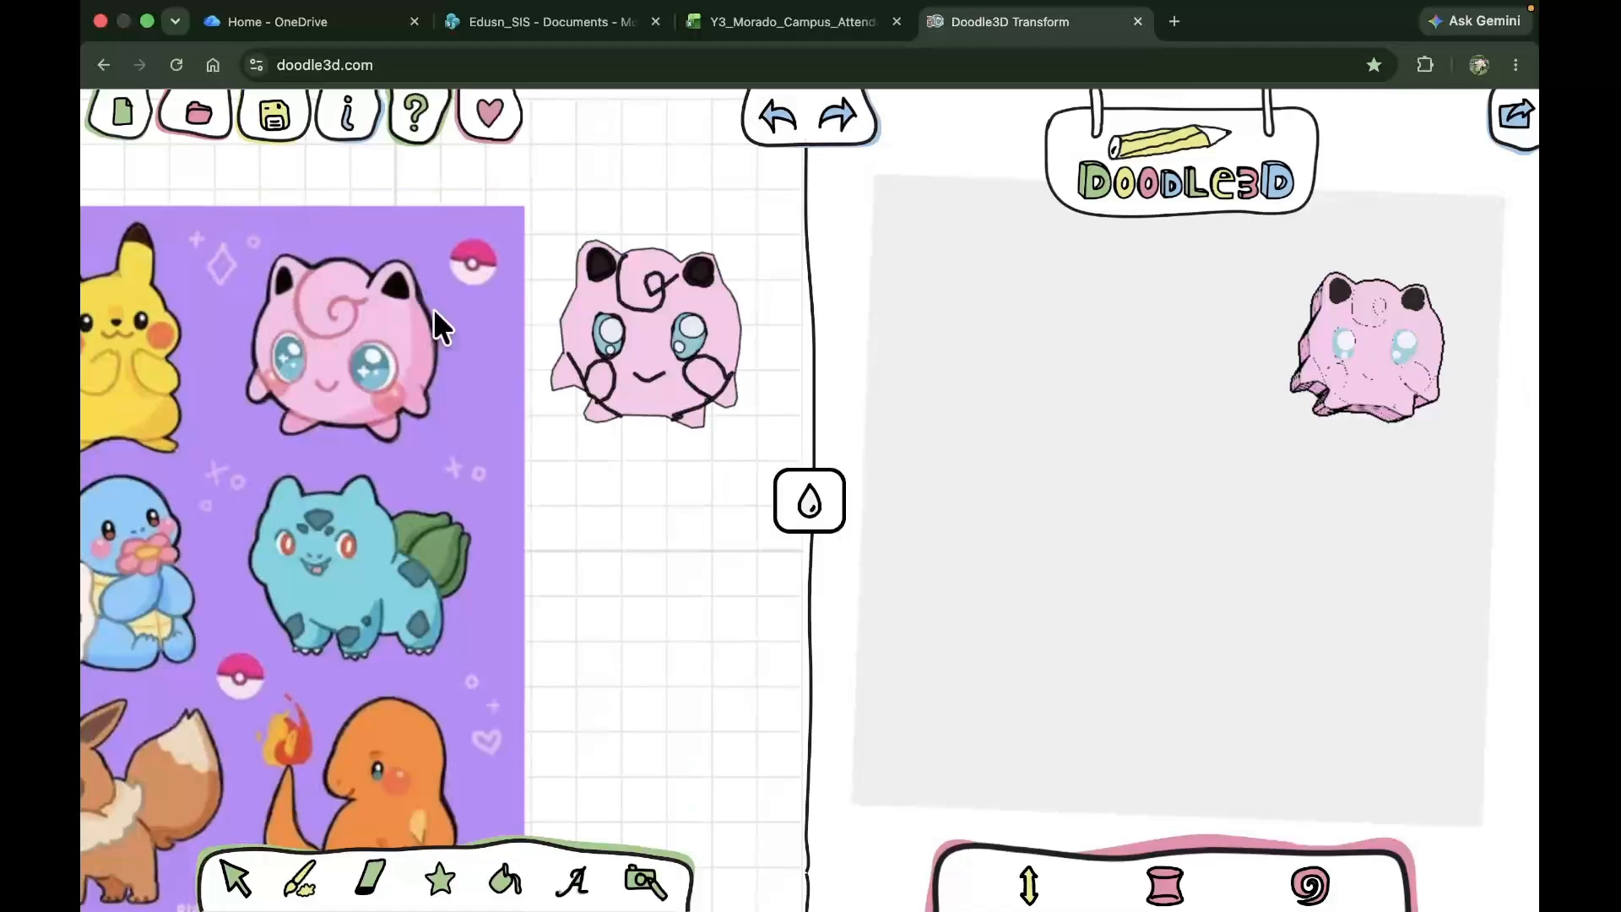
left_click(297, 285)
left_click(625, 255)
mouse_move(616, 277)
left_mouse_down()
mouse_move(646, 301)
mouse_move(656, 271)
mouse_move(665, 288)
left_mouse_up()
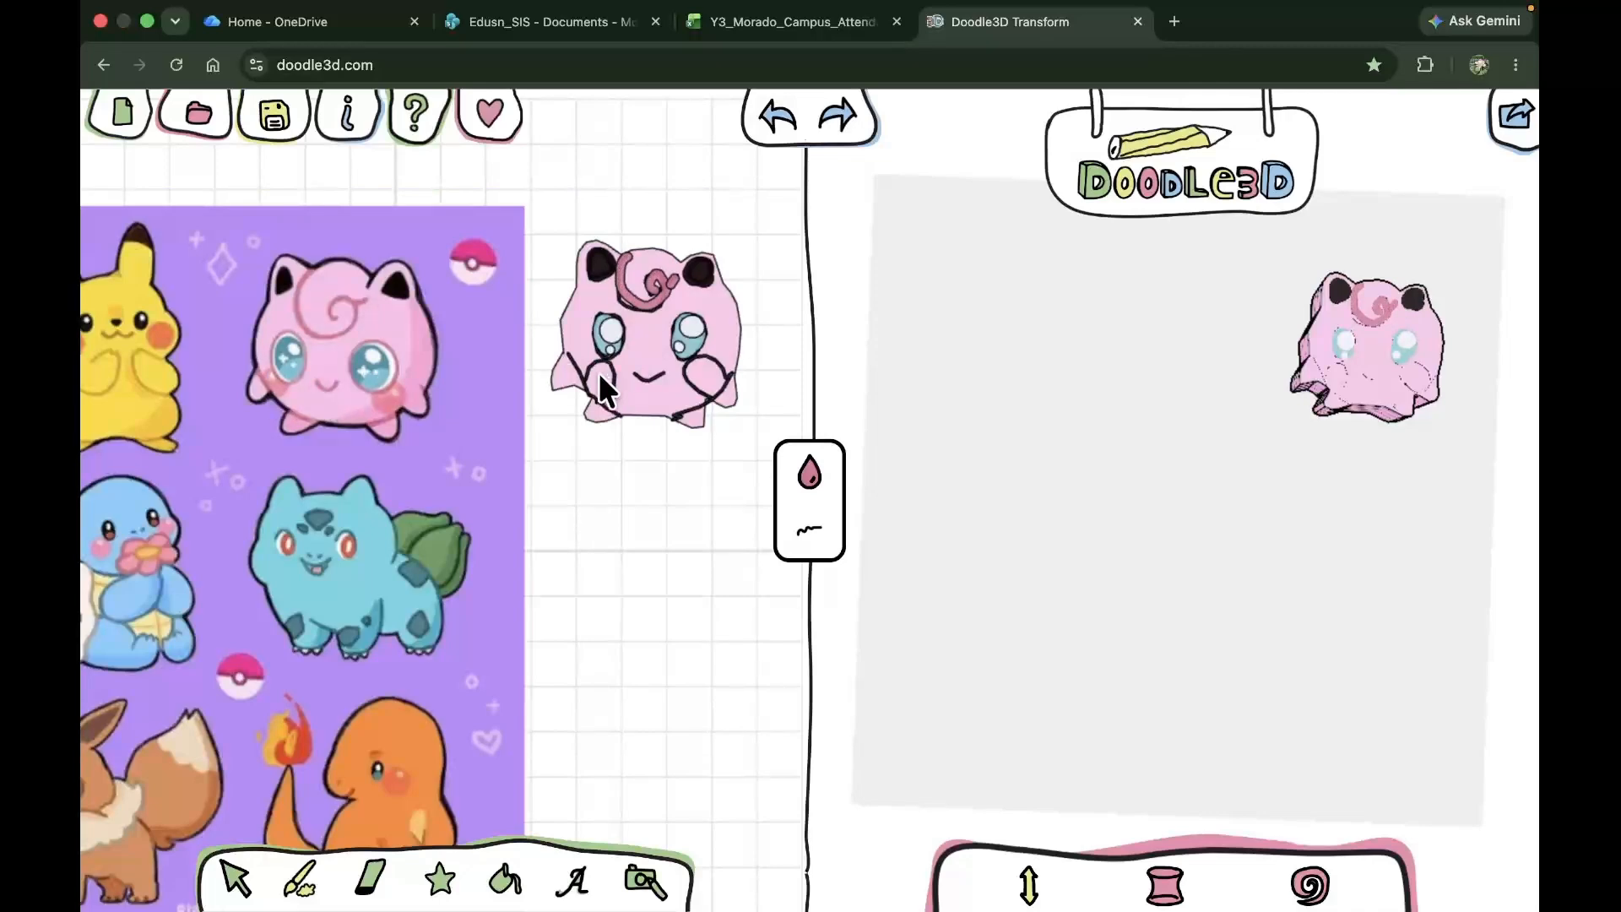
left_click_drag(597, 378, 603, 385)
mouse_move(705, 367)
left_mouse_down()
mouse_move(695, 376)
mouse_move(715, 375)
left_mouse_up()
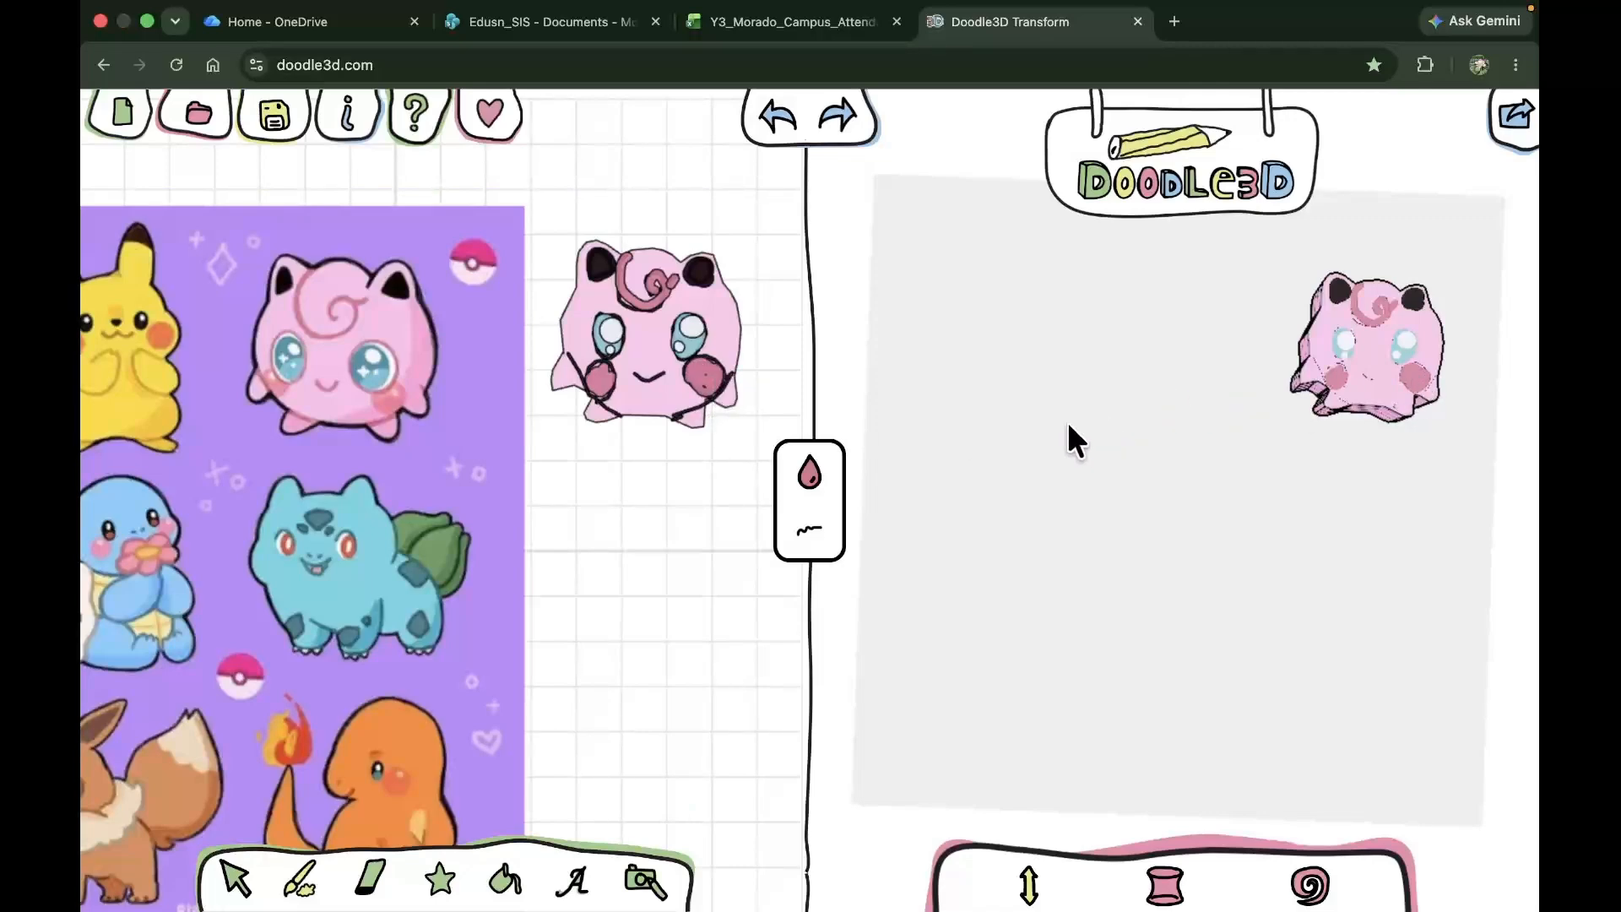
Change the drawing colour to dark grey for the brush tool
left_click(809, 485)
left_click(844, 550)
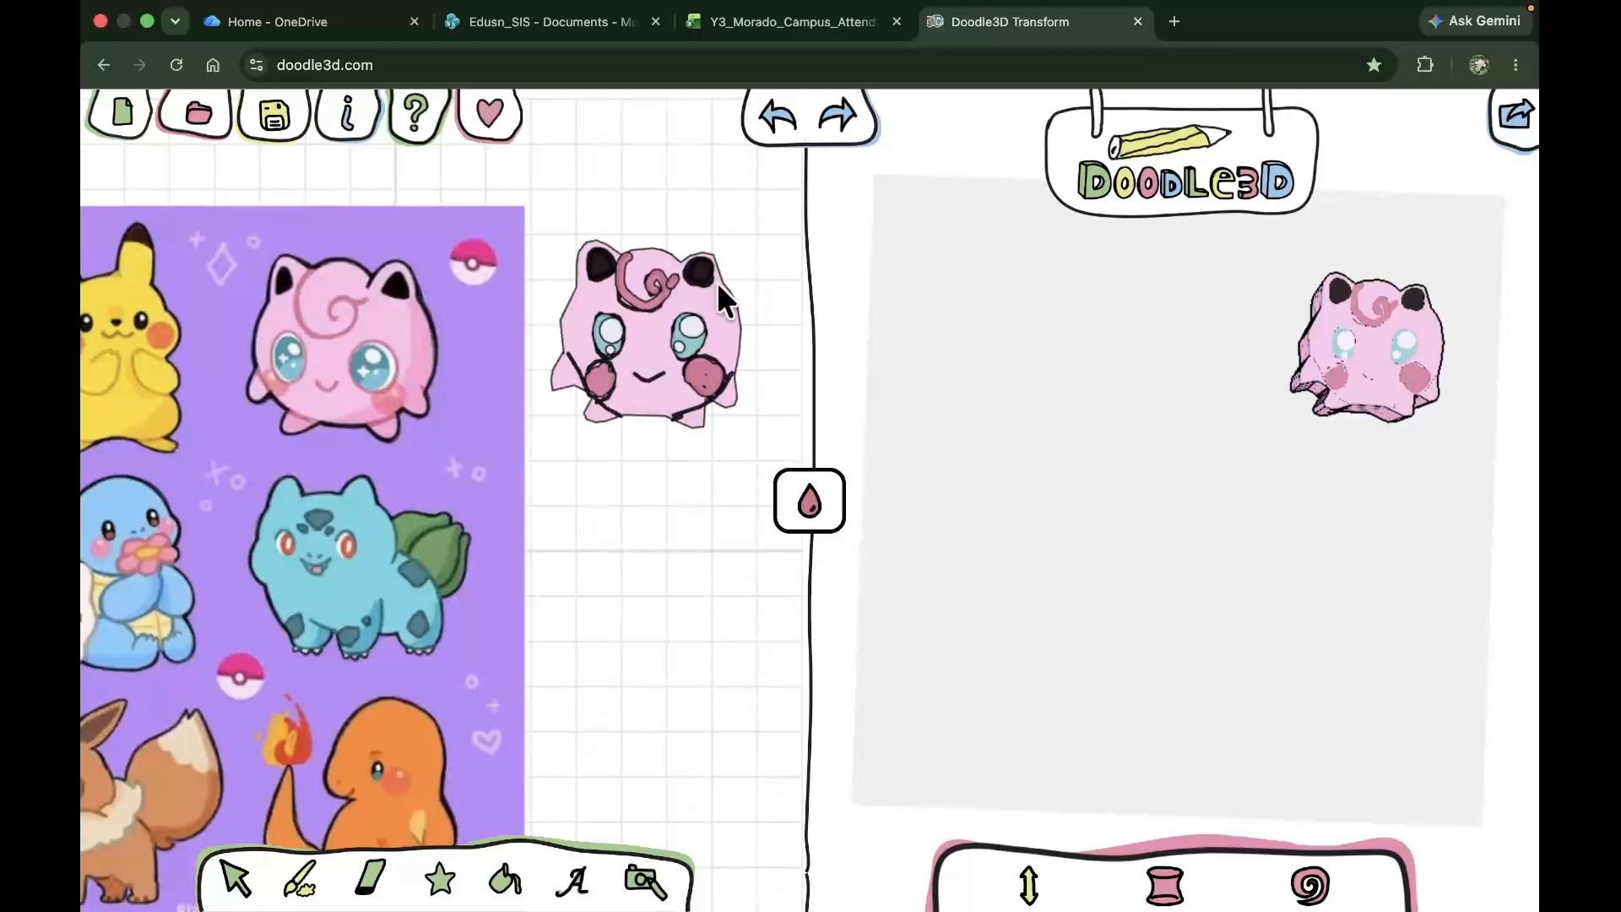
left_click(809, 506)
left_click(836, 612)
left_click(300, 880)
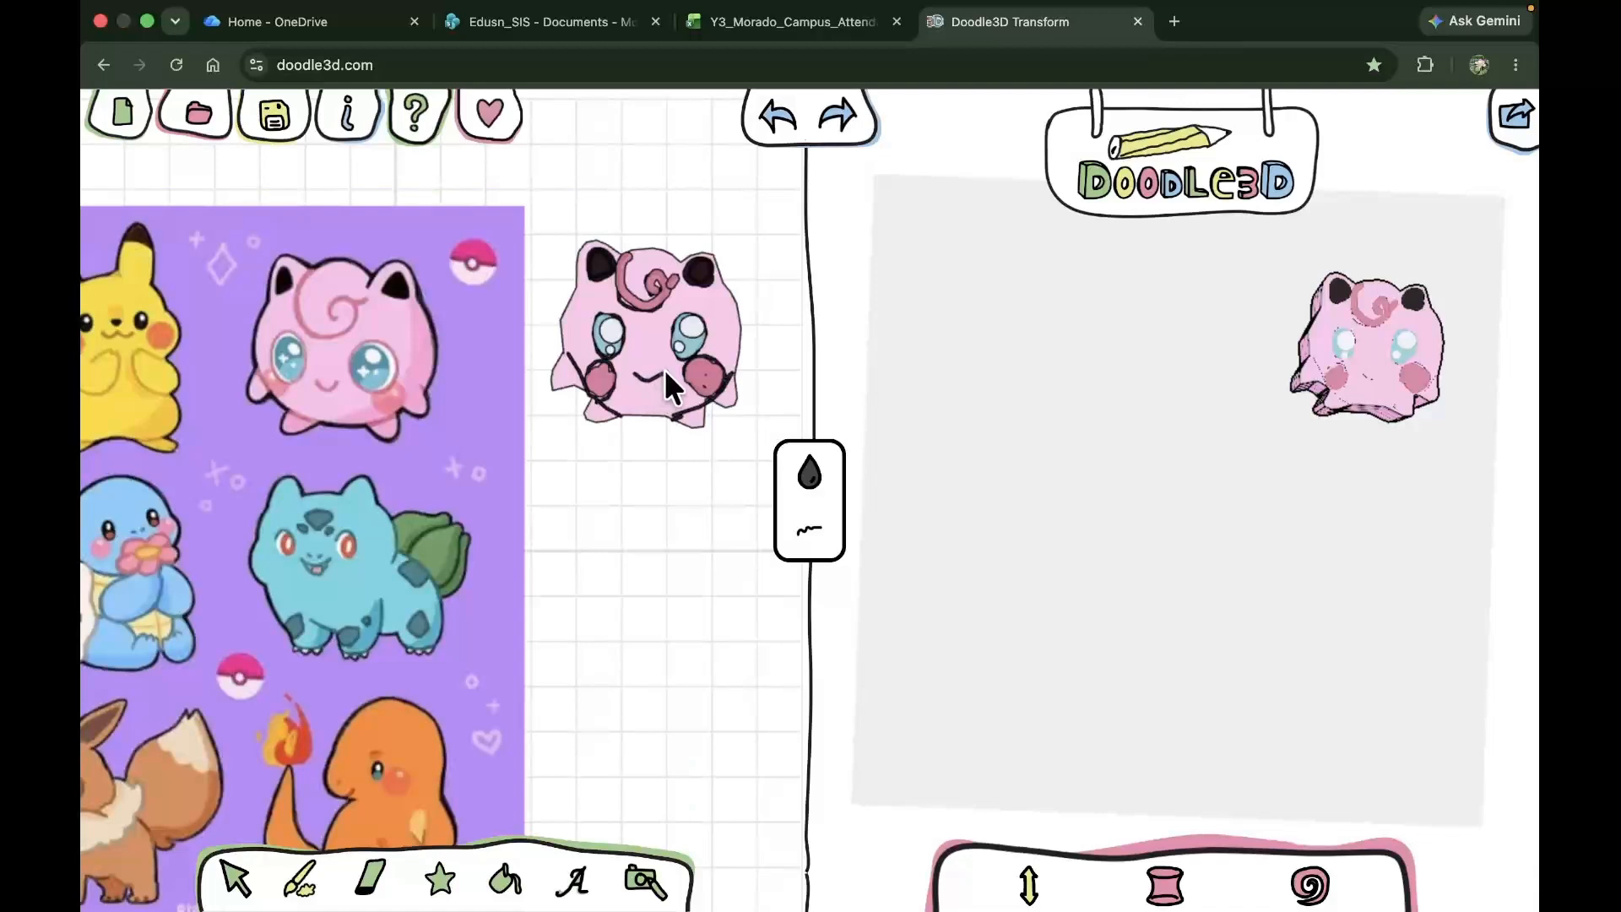
left_click(809, 532)
left_click(937, 570)
left_click_drag(617, 521, 646, 516)
key("super+z")
Set the brush to the thinnest stroke and paint over the pink character's smile in dark grey
left_click(811, 536)
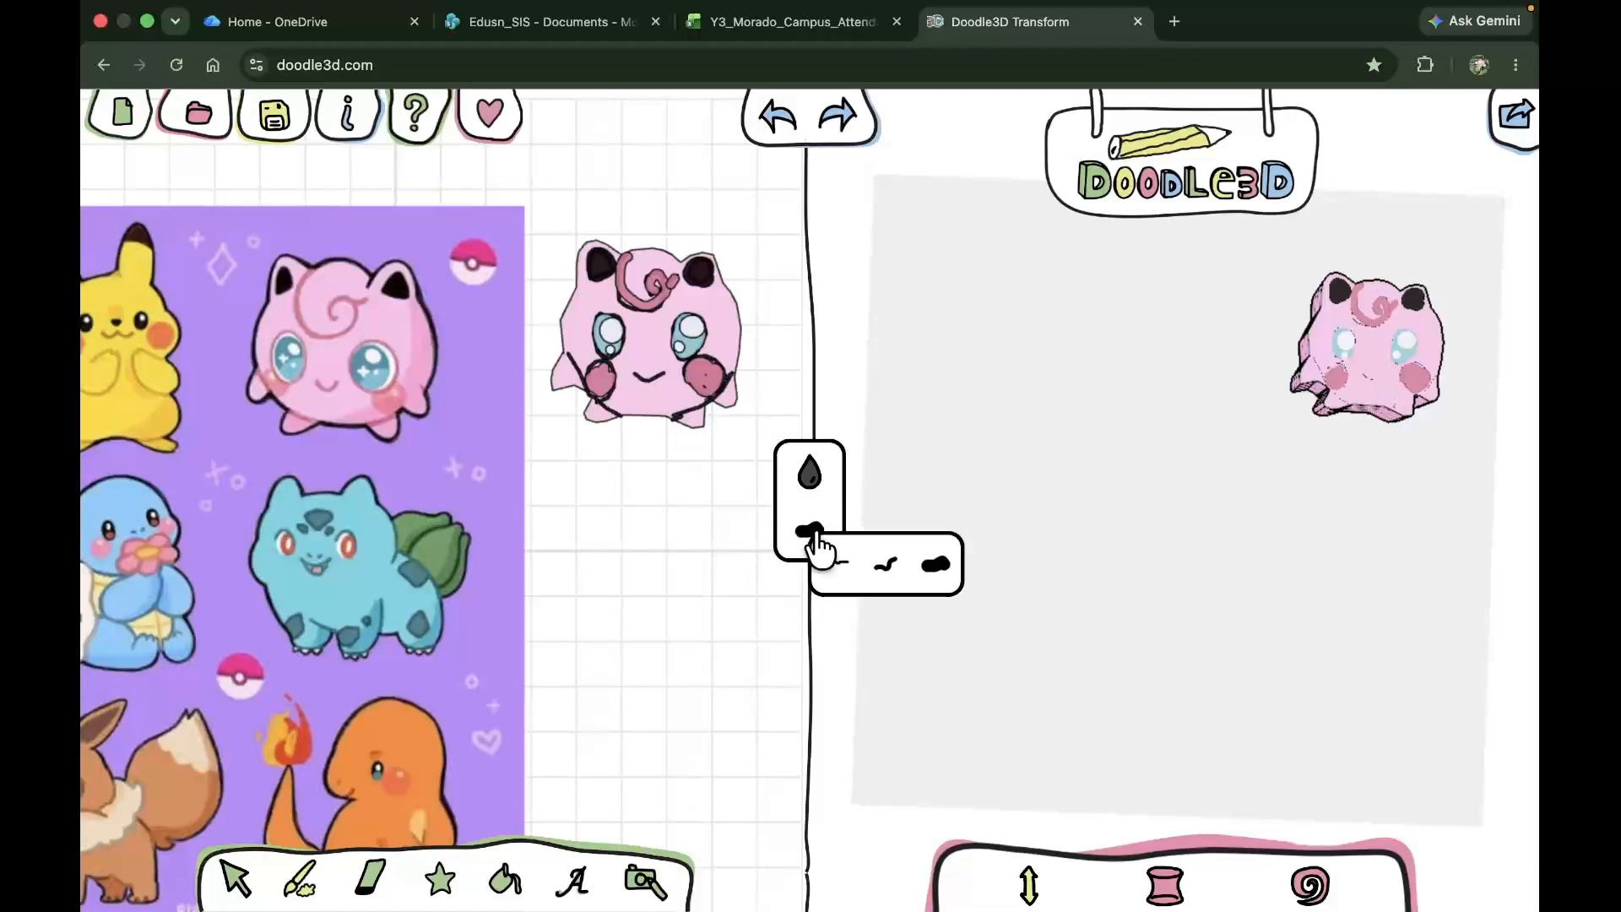
left_click(836, 570)
left_click_drag(635, 372, 641, 377)
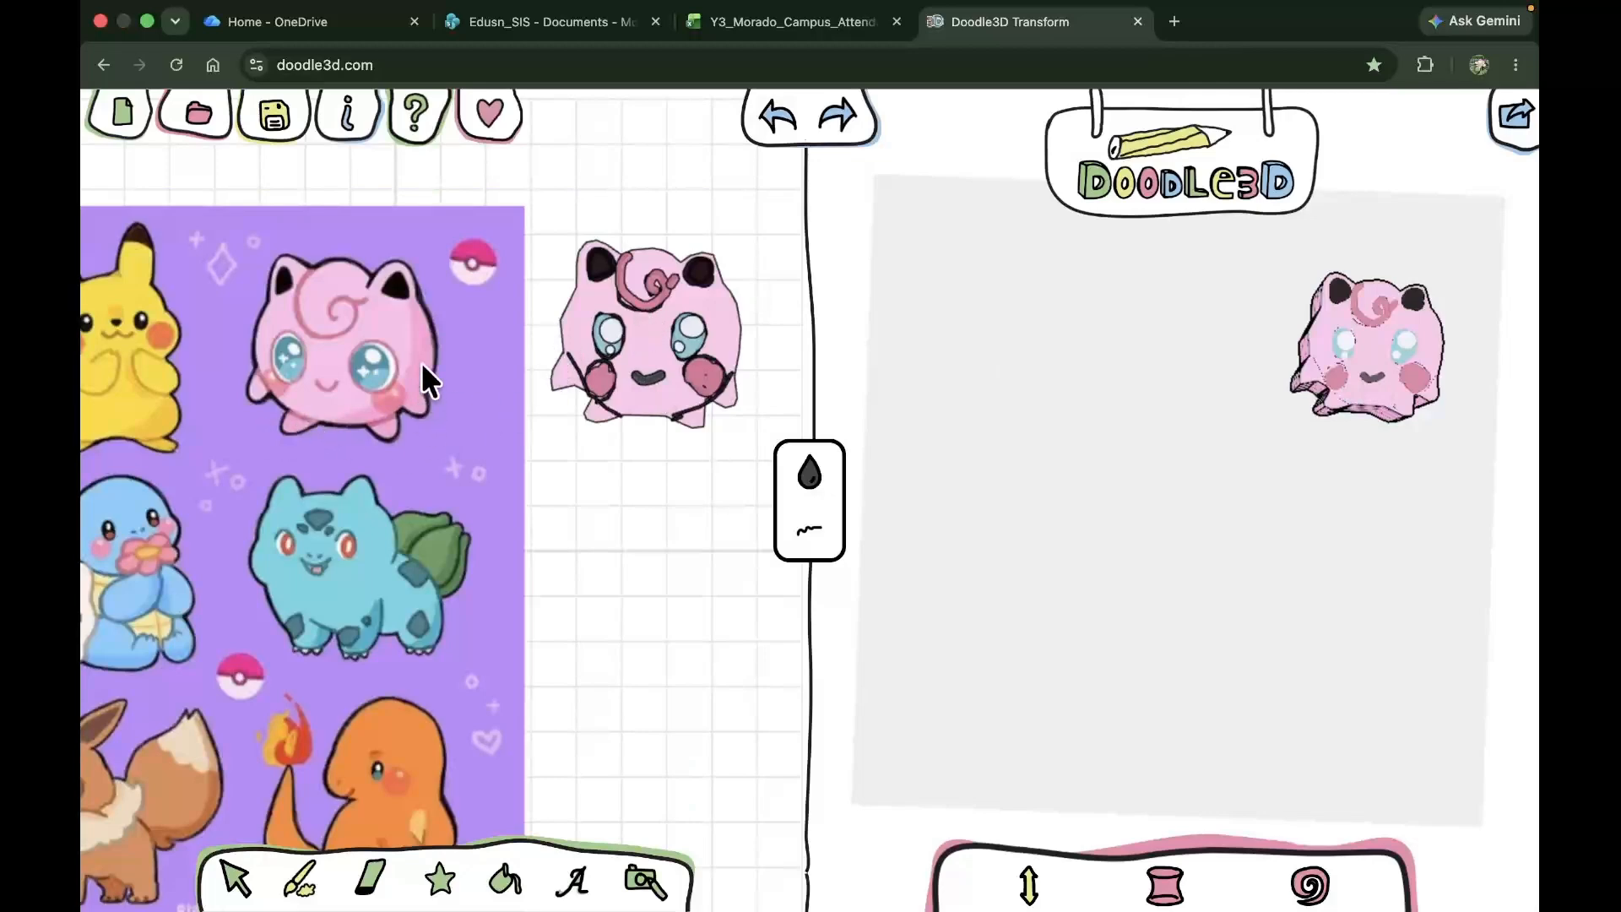
Sample the darker pink shading from the reference character's side and paint it on the body's edge, arm and both feet
left_click(809, 472)
left_click(844, 549)
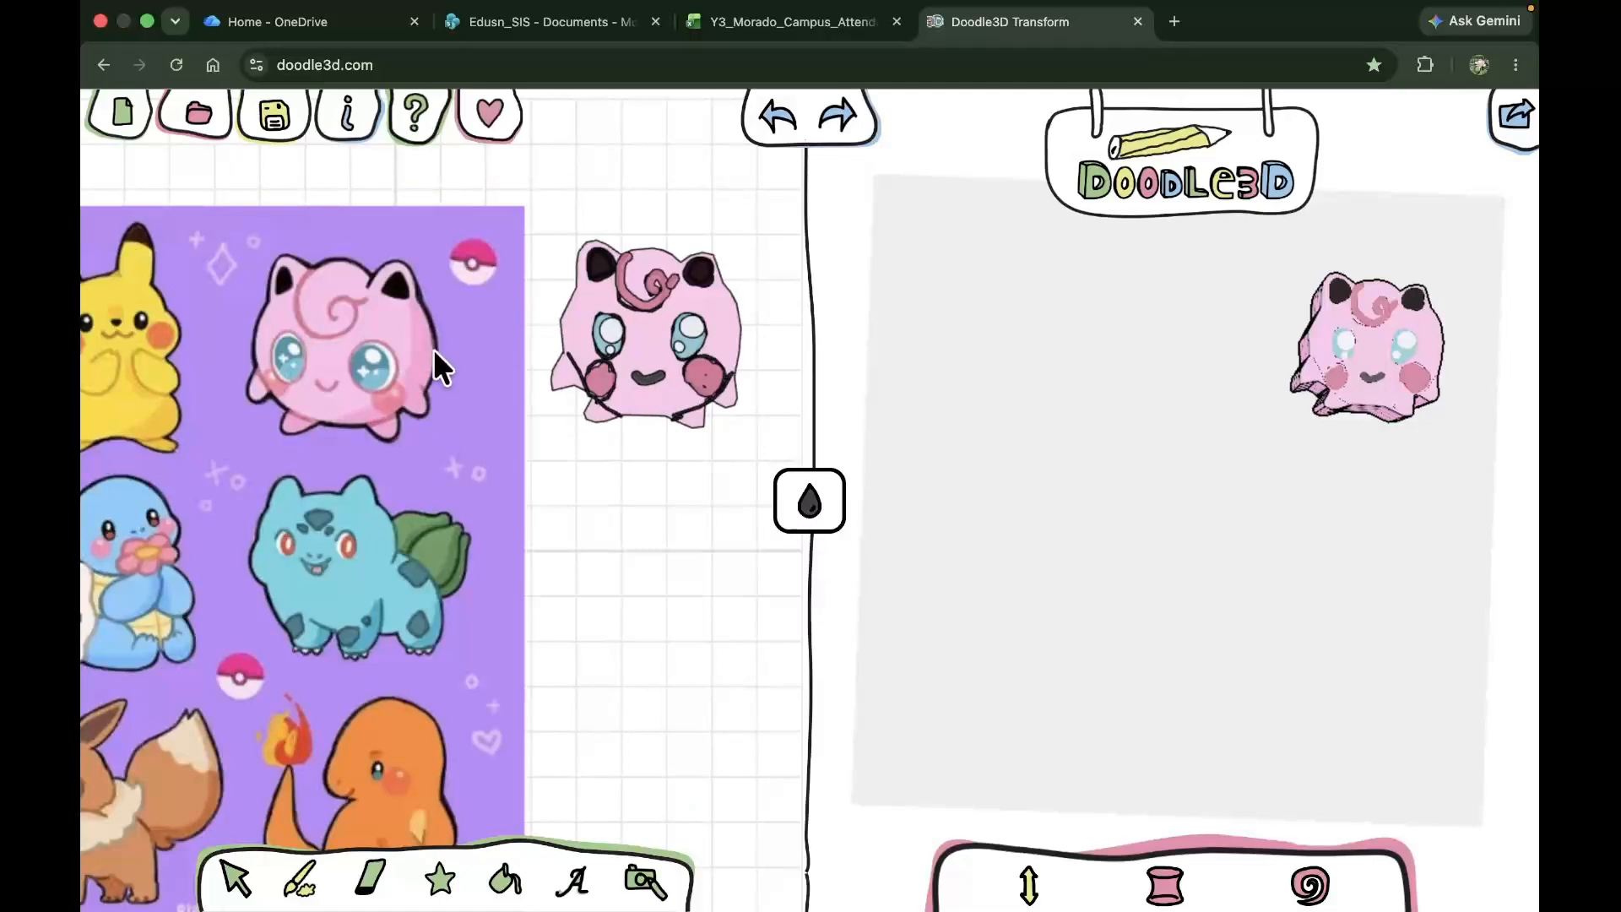
left_click(422, 358)
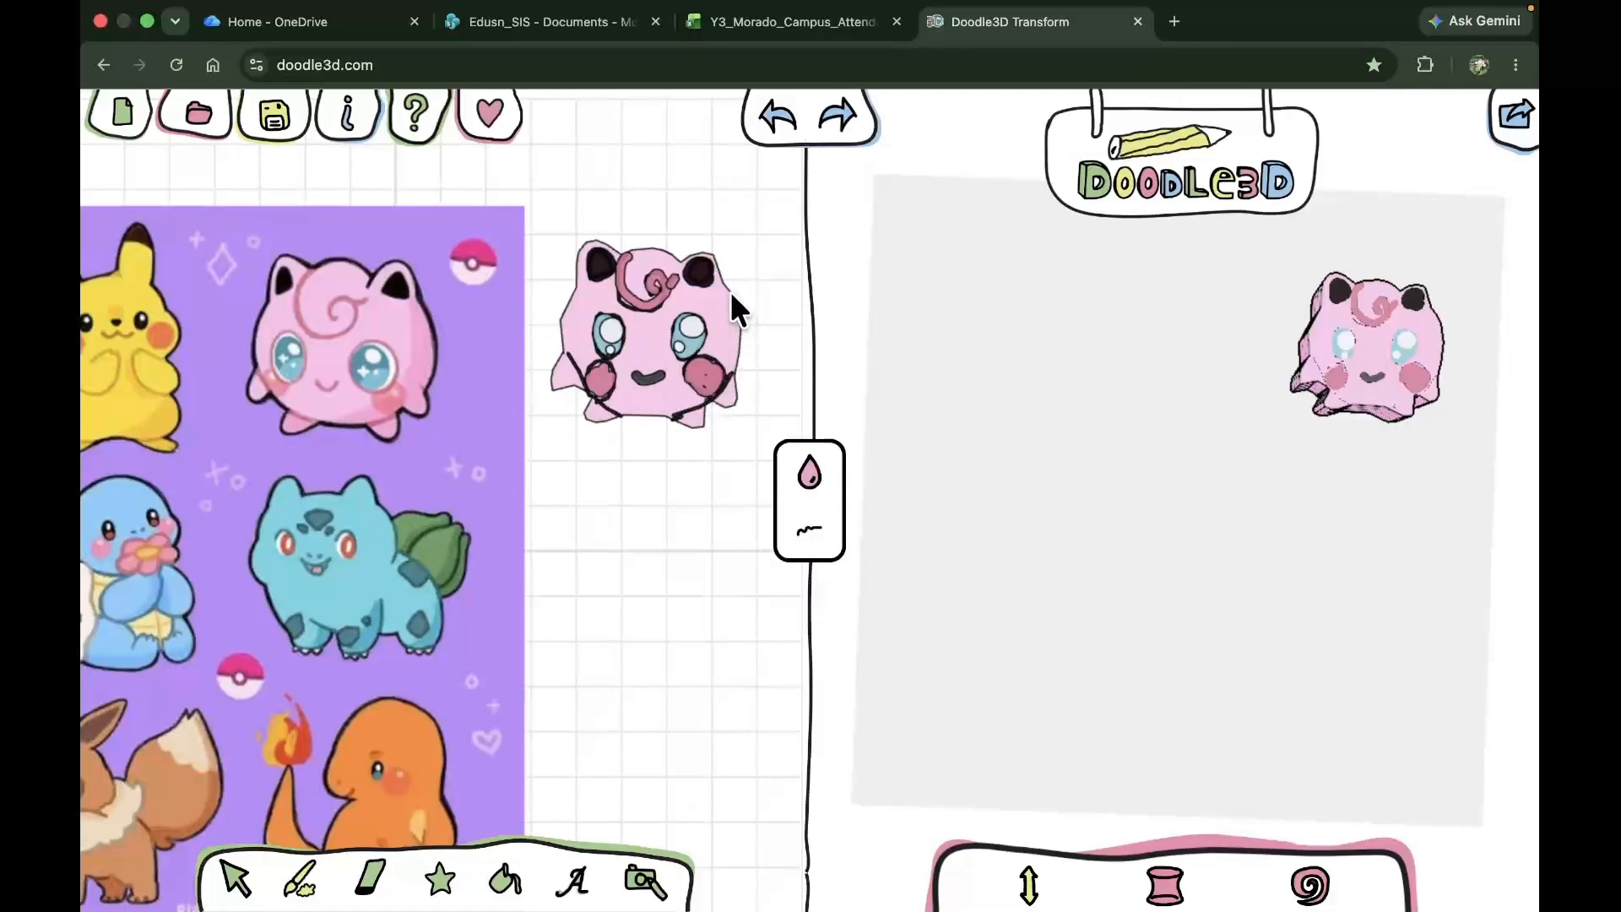
mouse_move(728, 296)
left_mouse_down()
mouse_move(722, 397)
mouse_move(736, 317)
left_mouse_up()
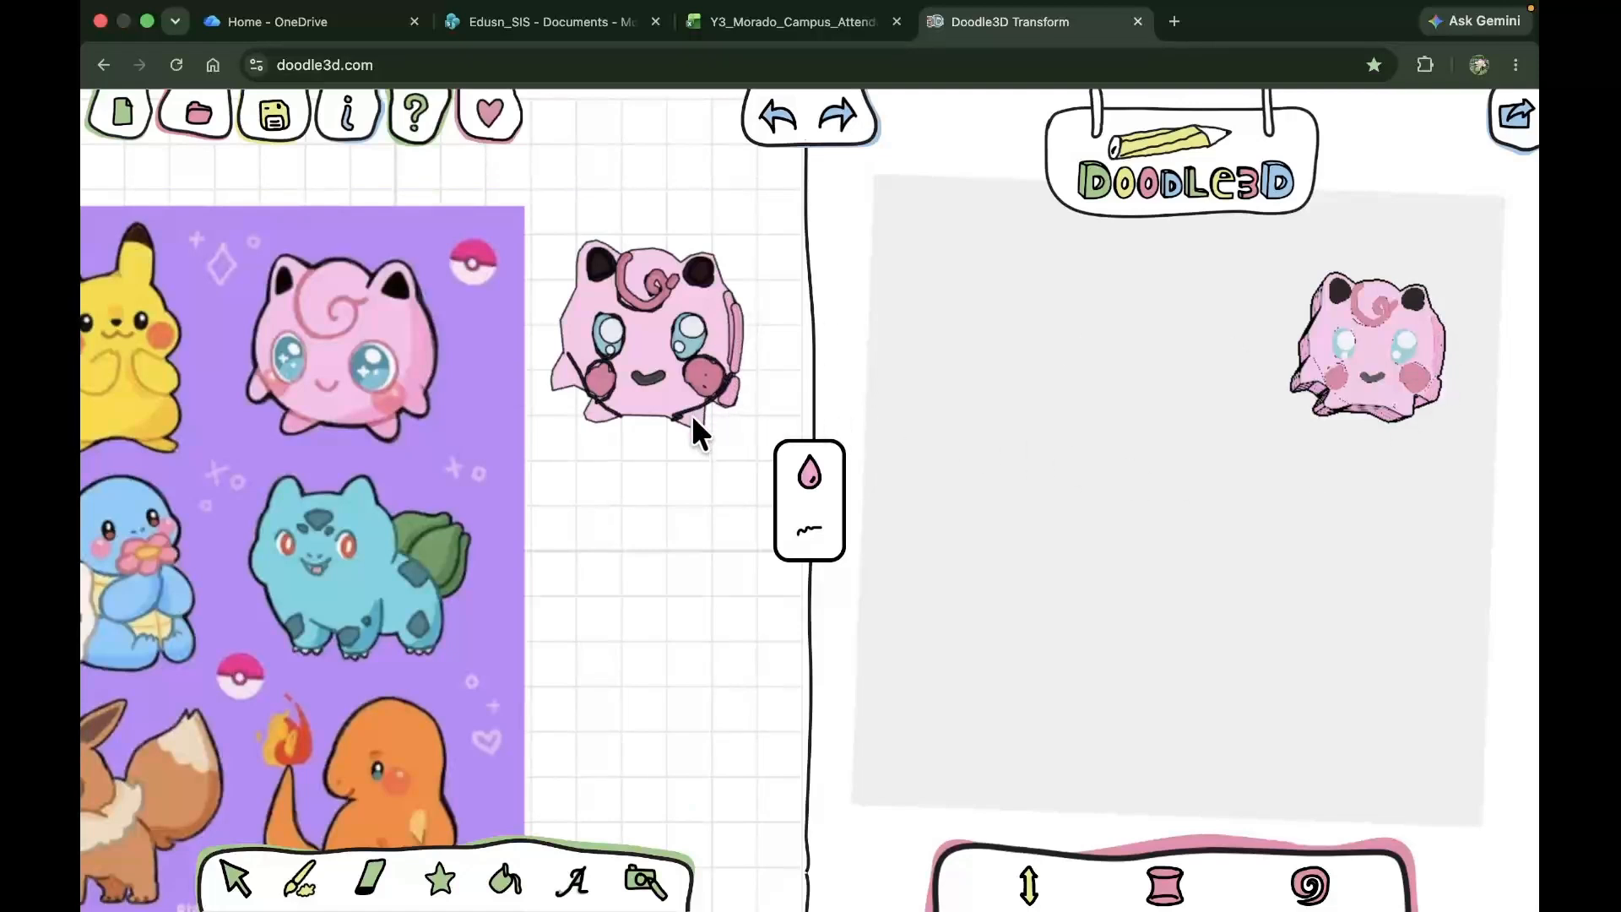
mouse_move(683, 419)
left_mouse_down()
mouse_move(702, 412)
mouse_move(699, 425)
left_mouse_up()
left_click_drag(591, 407, 593, 414)
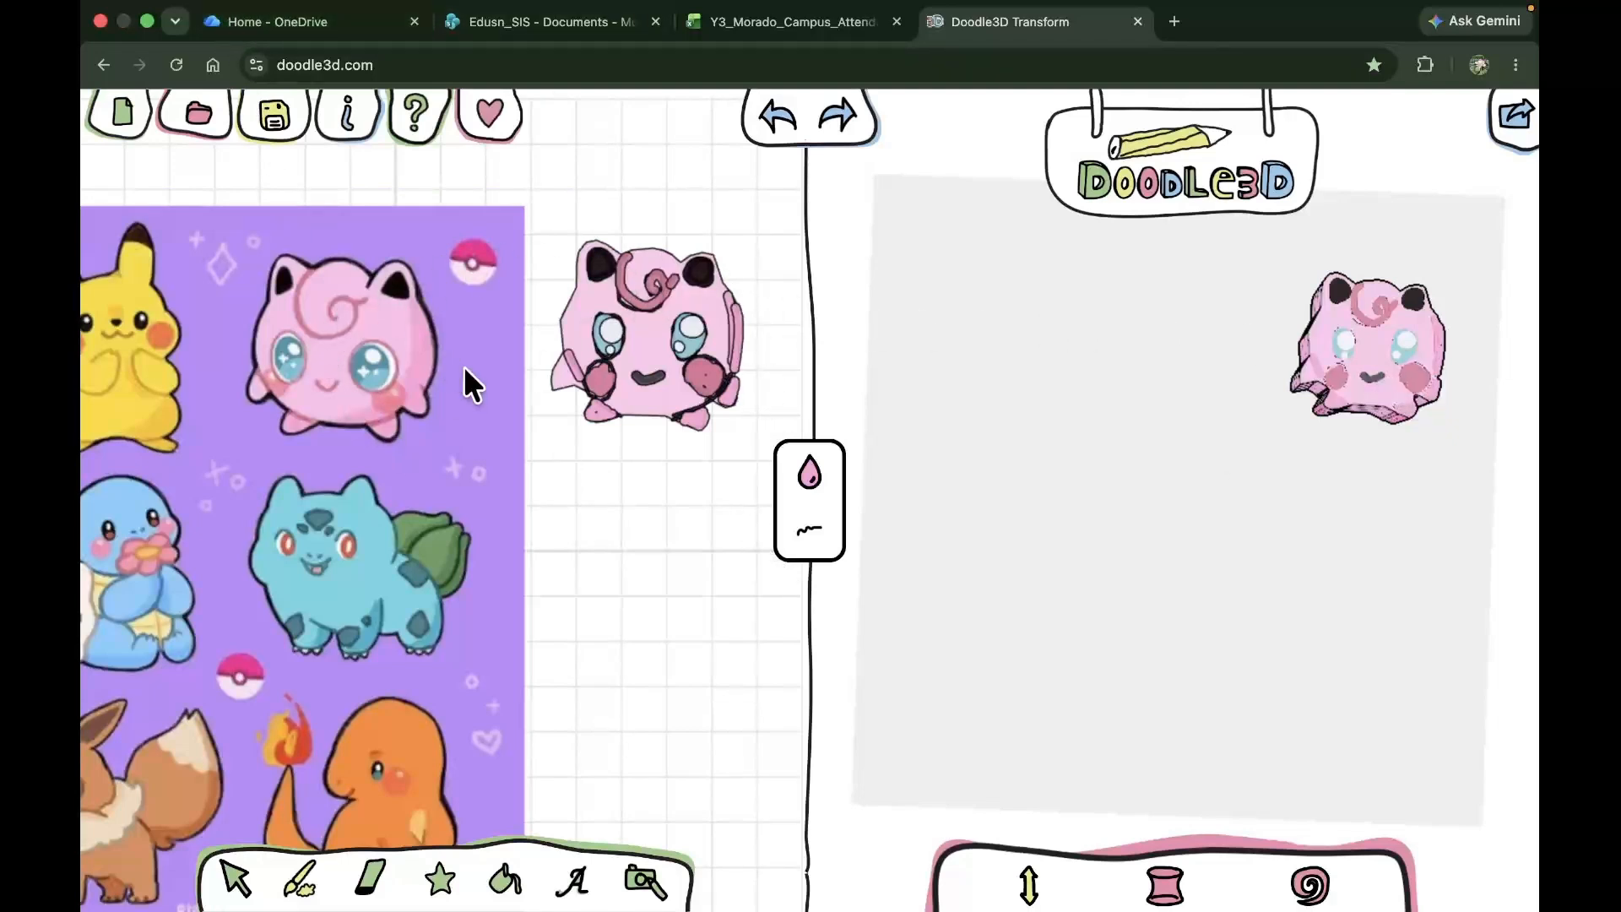
Switch from the brush to the freehand pen tool and take the browser window out of full screen
left_click(299, 883)
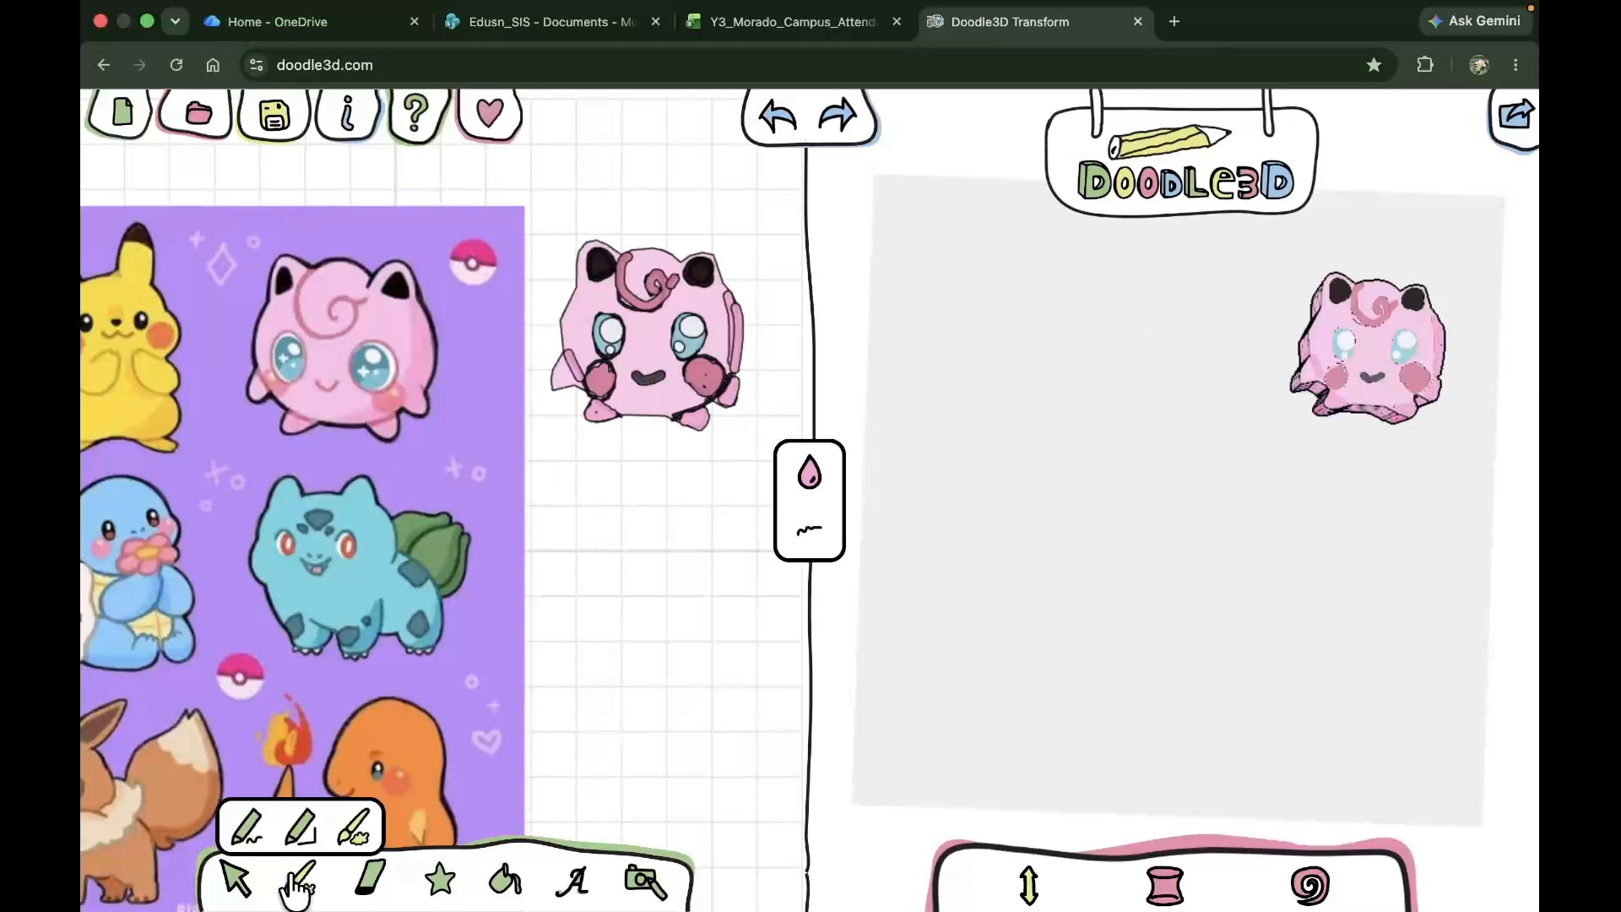
left_click(248, 831)
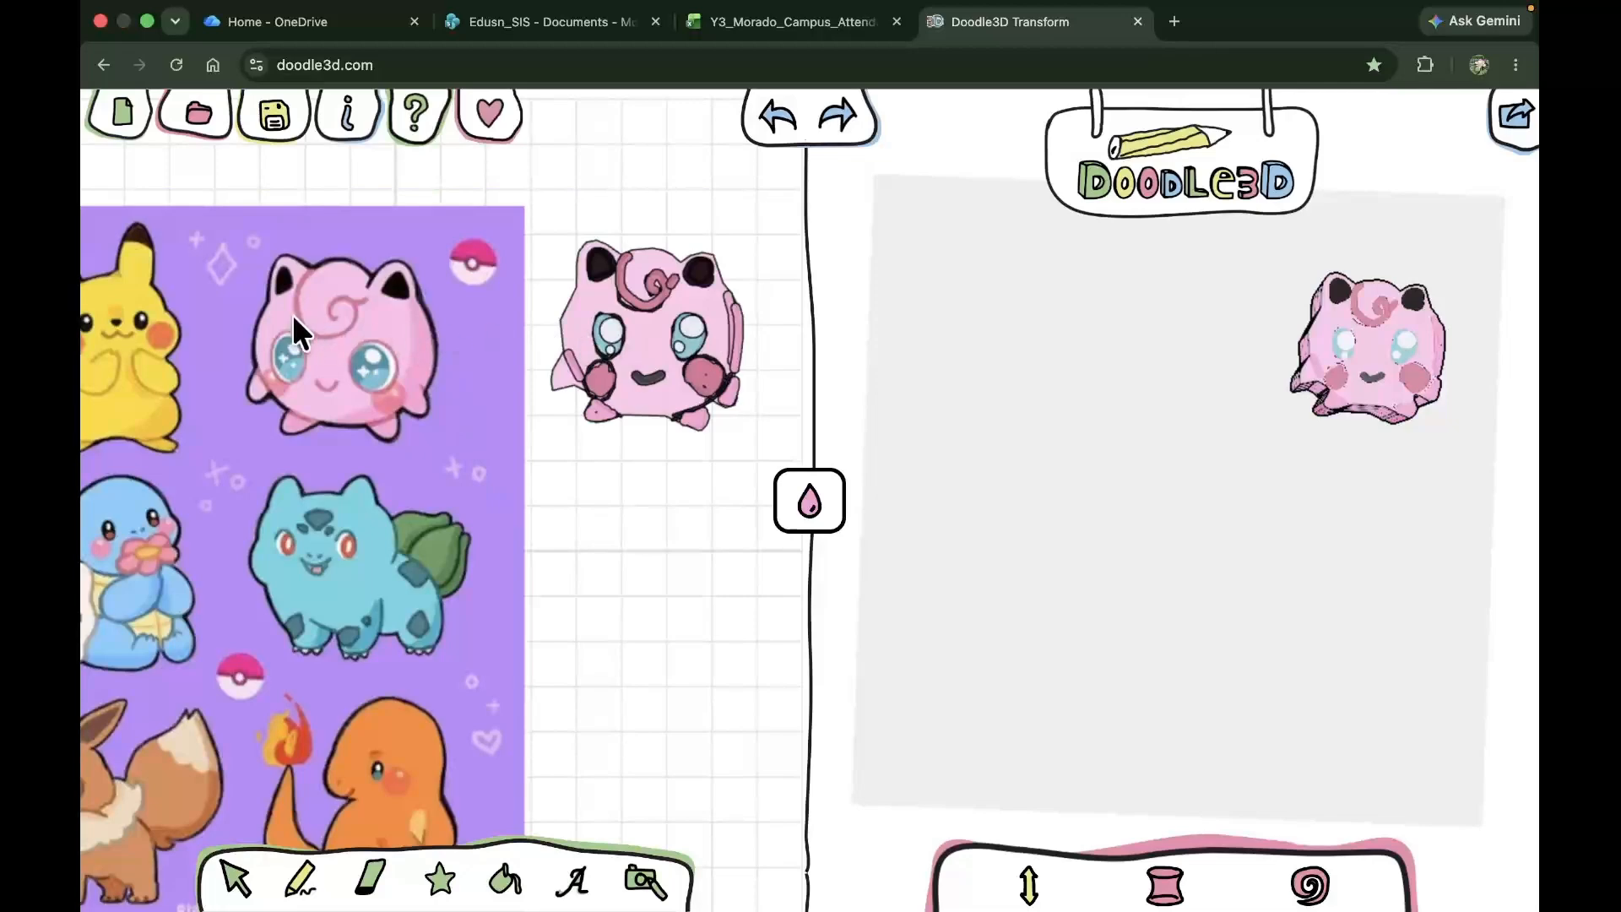
left_click(299, 881)
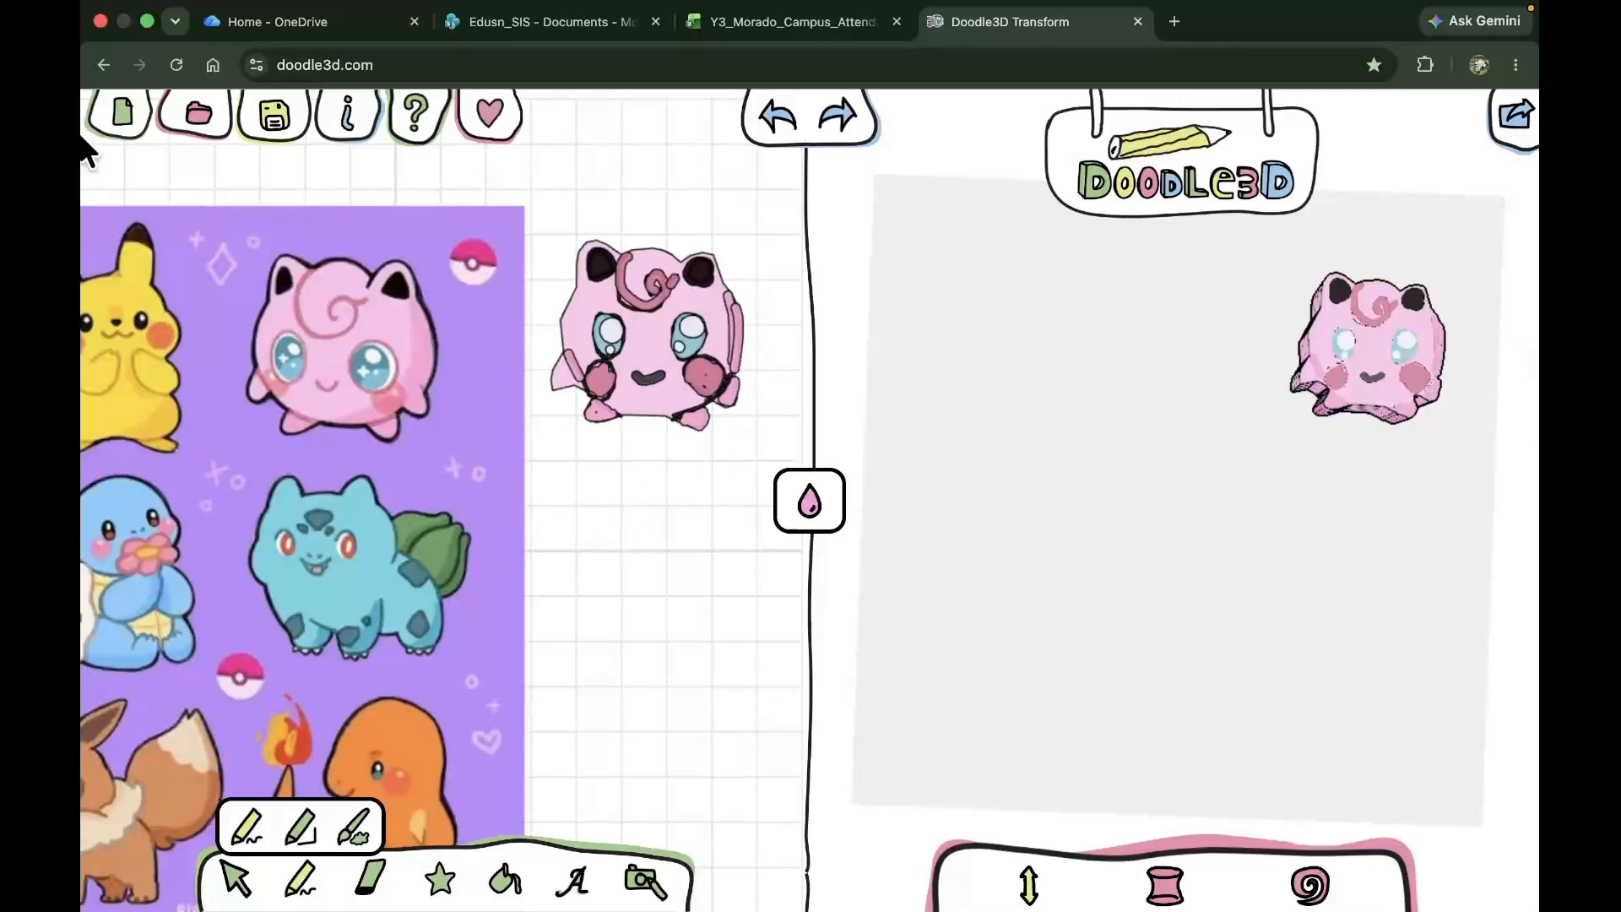
left_click(141, 45)
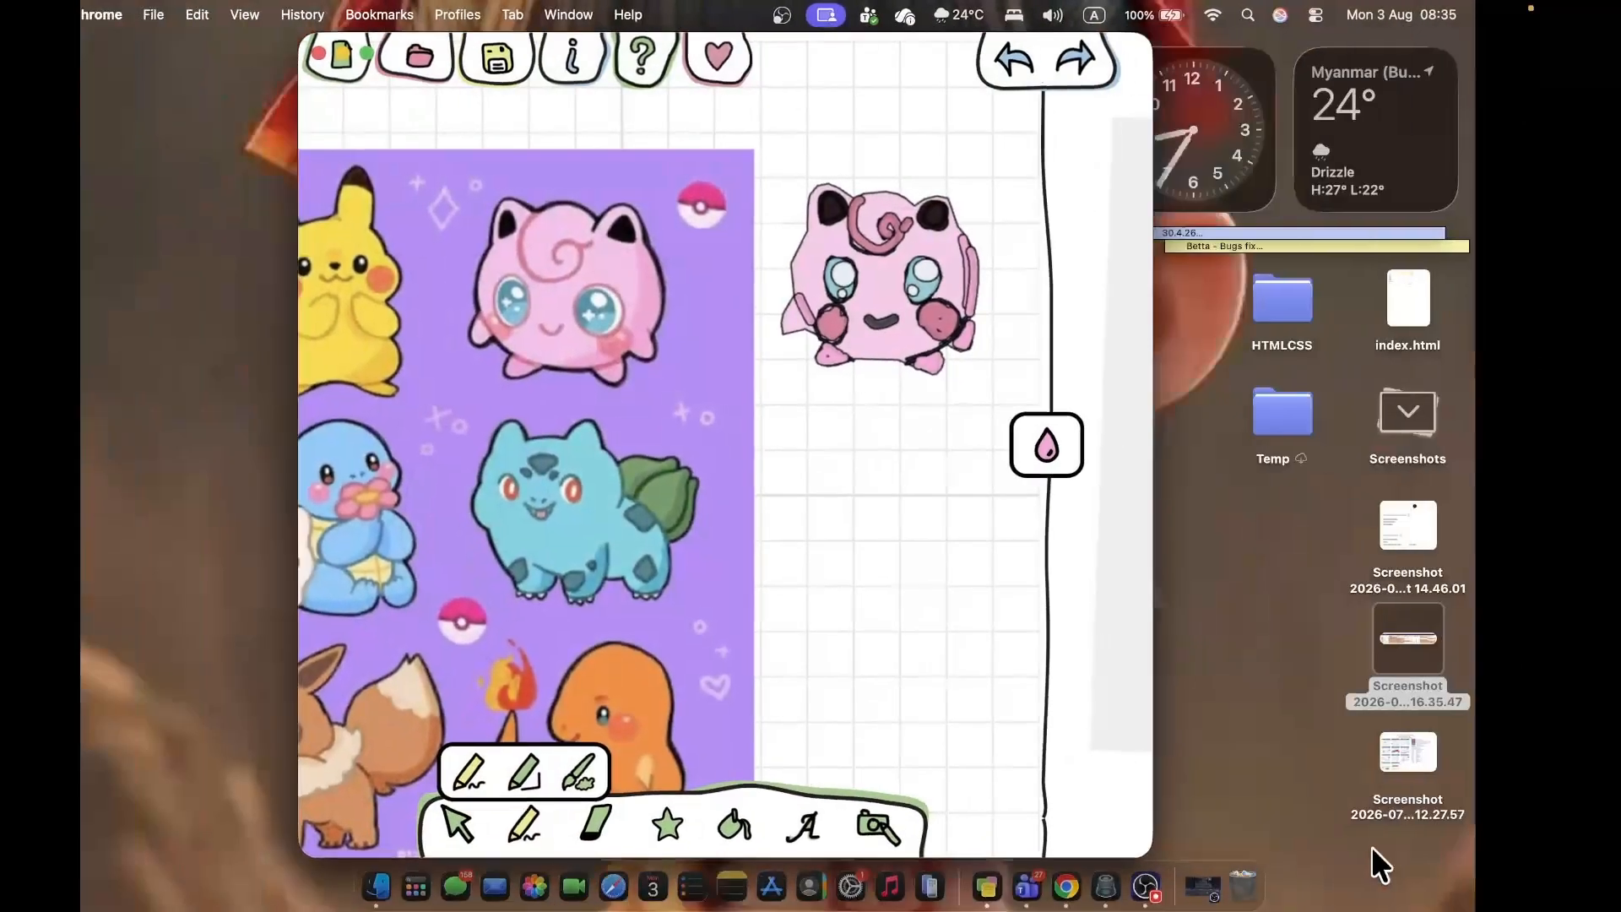